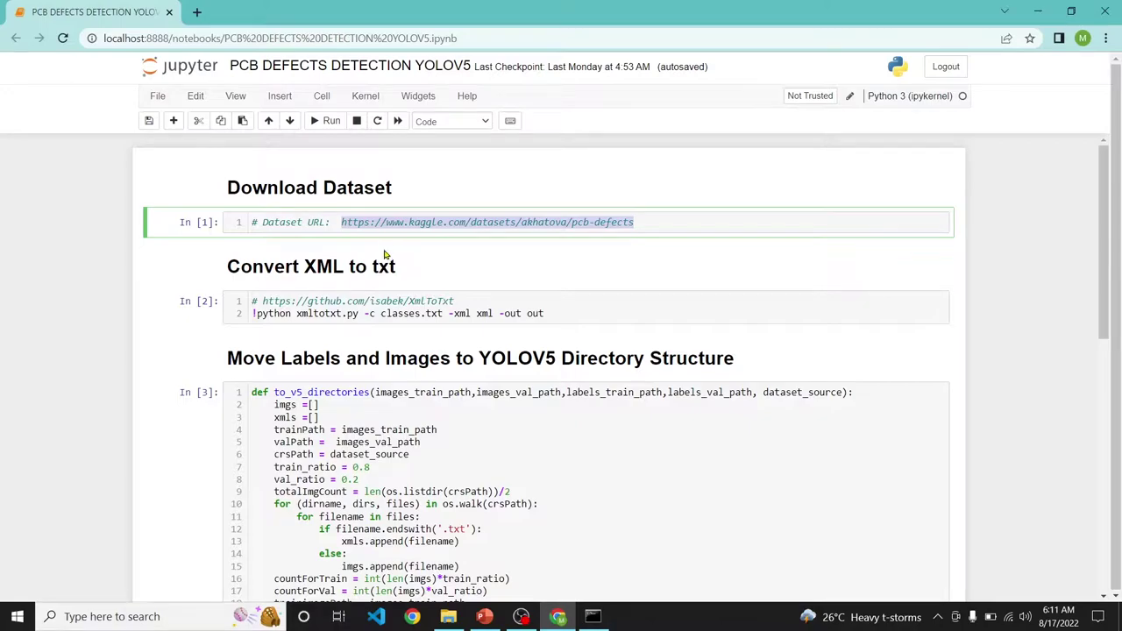
click(196, 11)
click(208, 37)
text(https://www.kaggle.com/datasets/akhatova/pcb-defects)
key(Return)
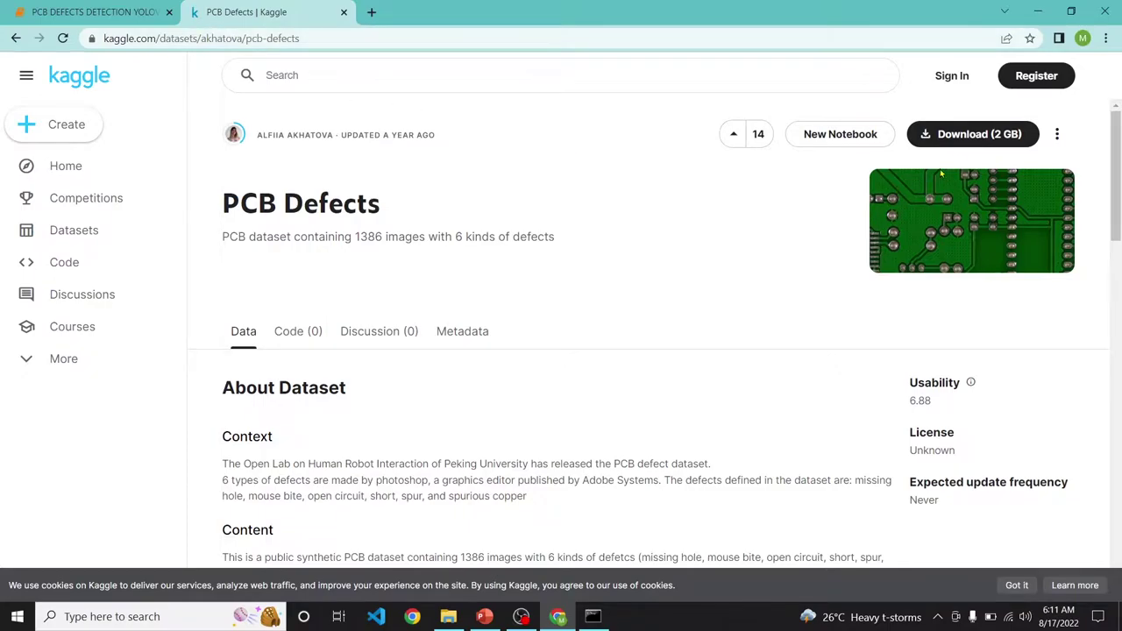
scroll(874, 375, down, 8)
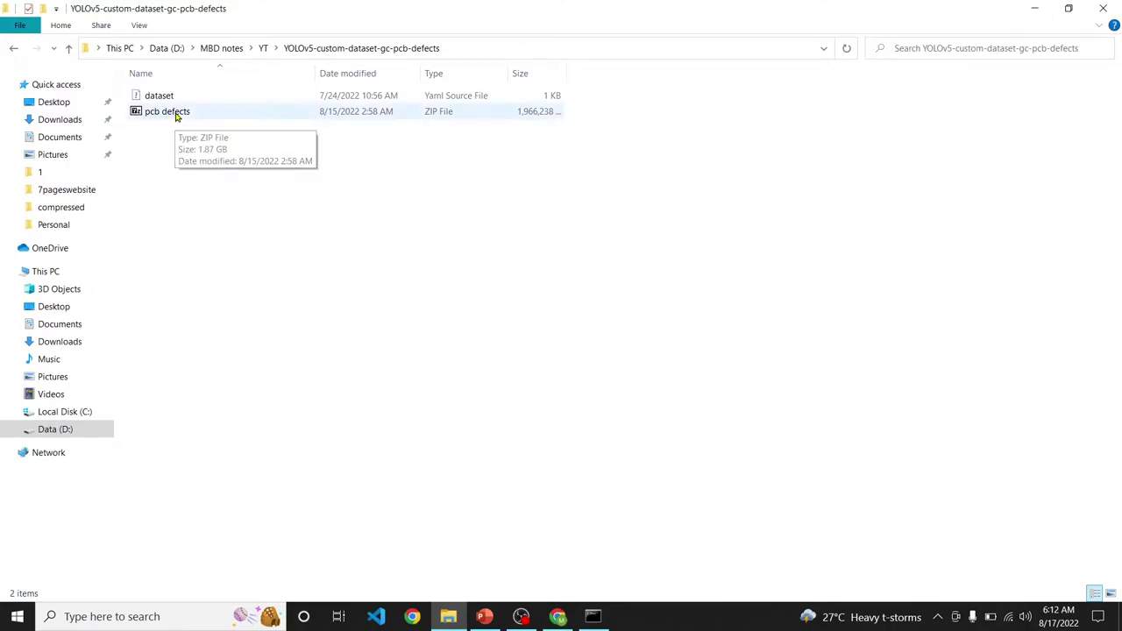
key(alt+Tab)
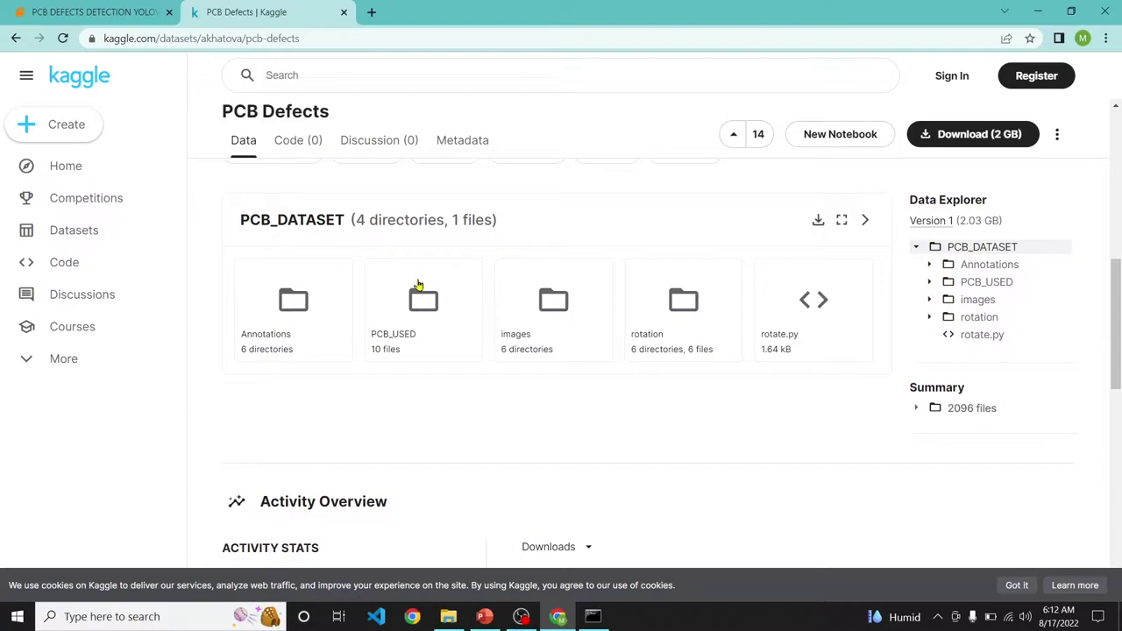
key(ctrl+shift+Tab)
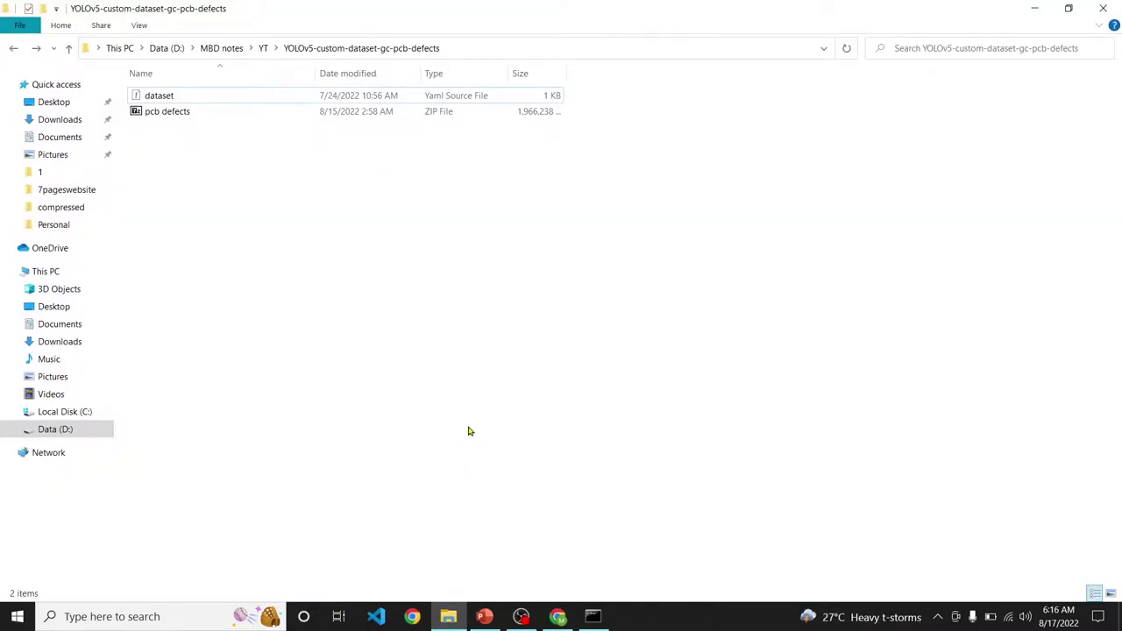
- Extract the pcb defects archive into the current project folder with 7-Zip, and delete the ZIP file
click(166, 114)
right_click(165, 114)
mouse_move(312, 181)
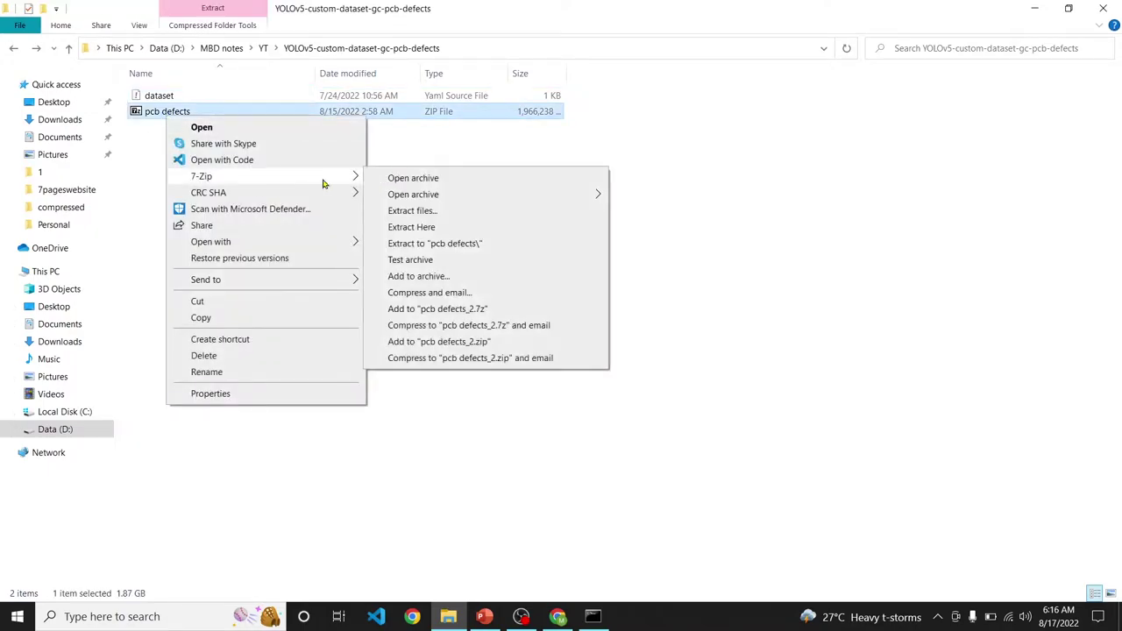
click(406, 224)
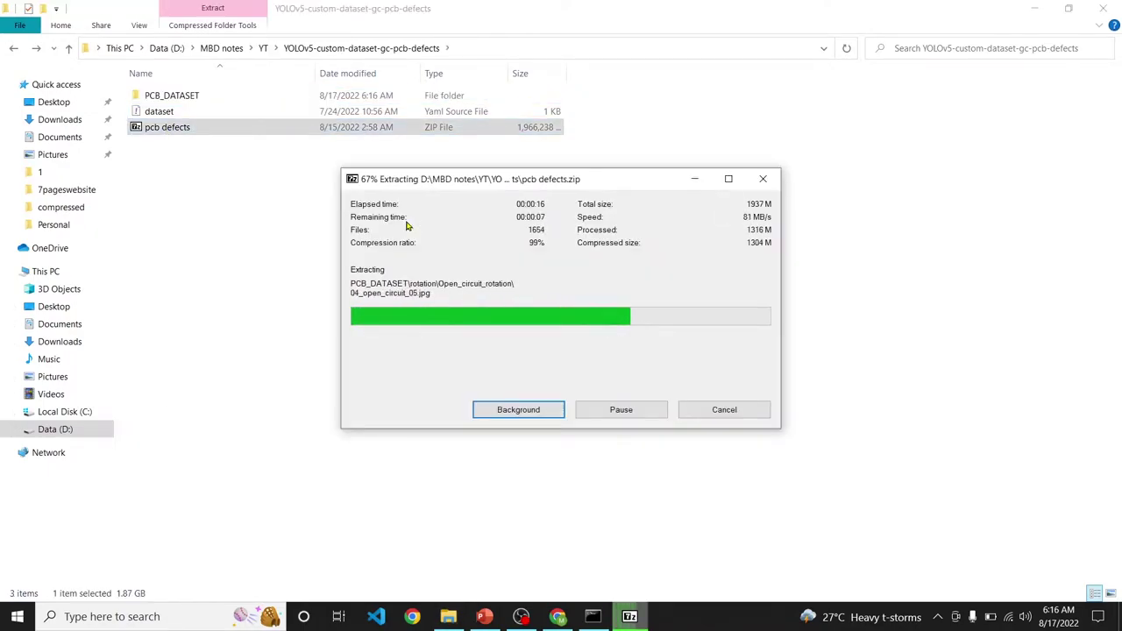
click(220, 225)
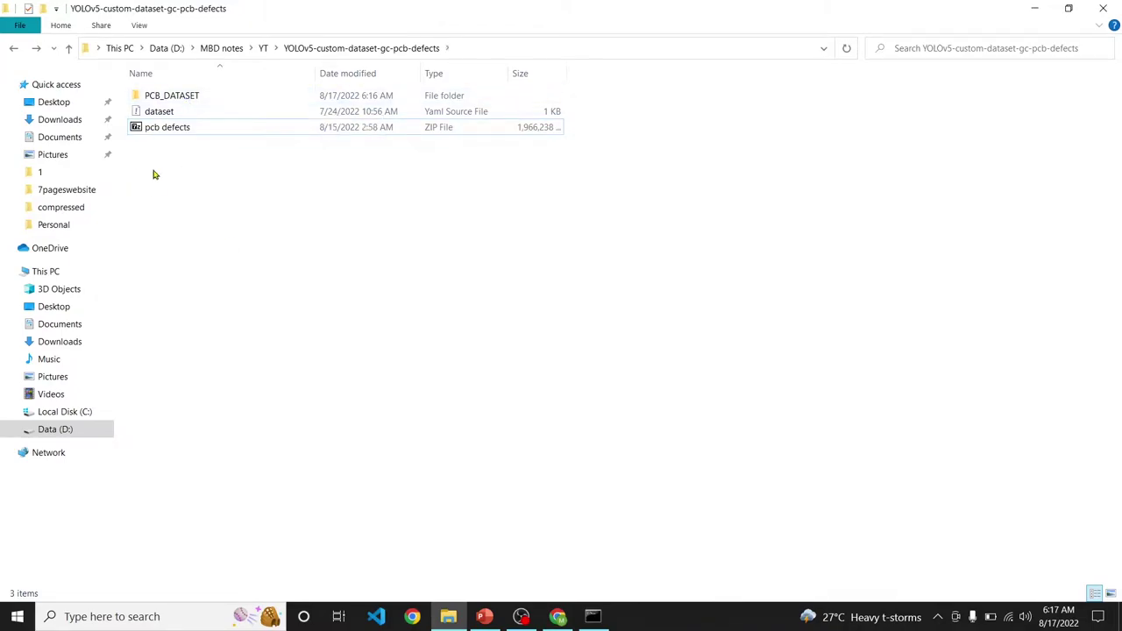
click(160, 135)
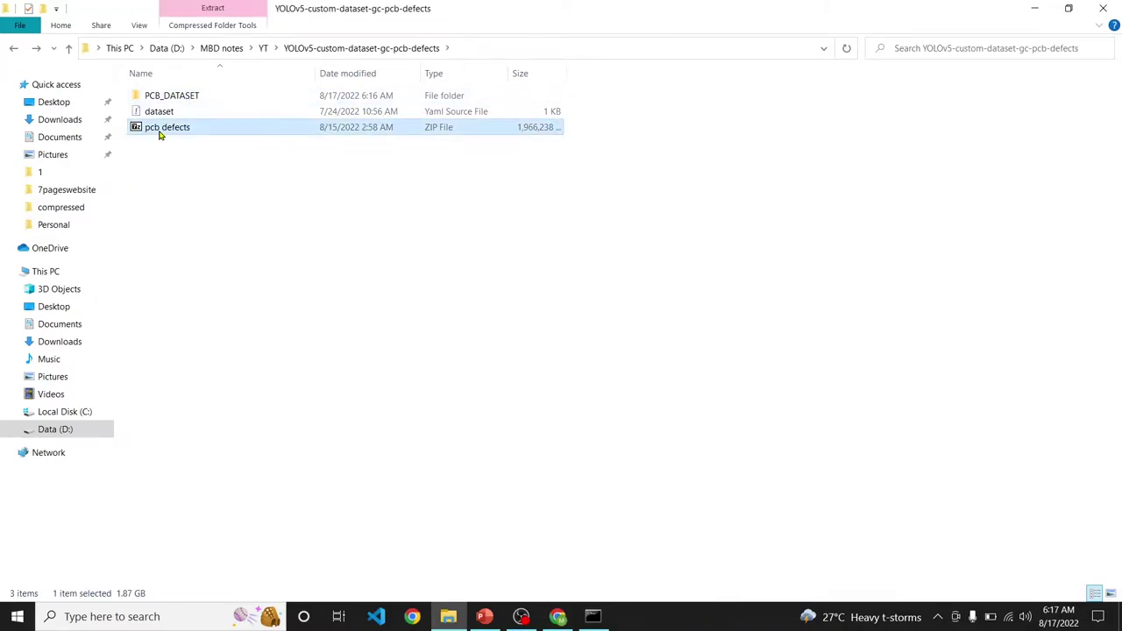
key(Delete)
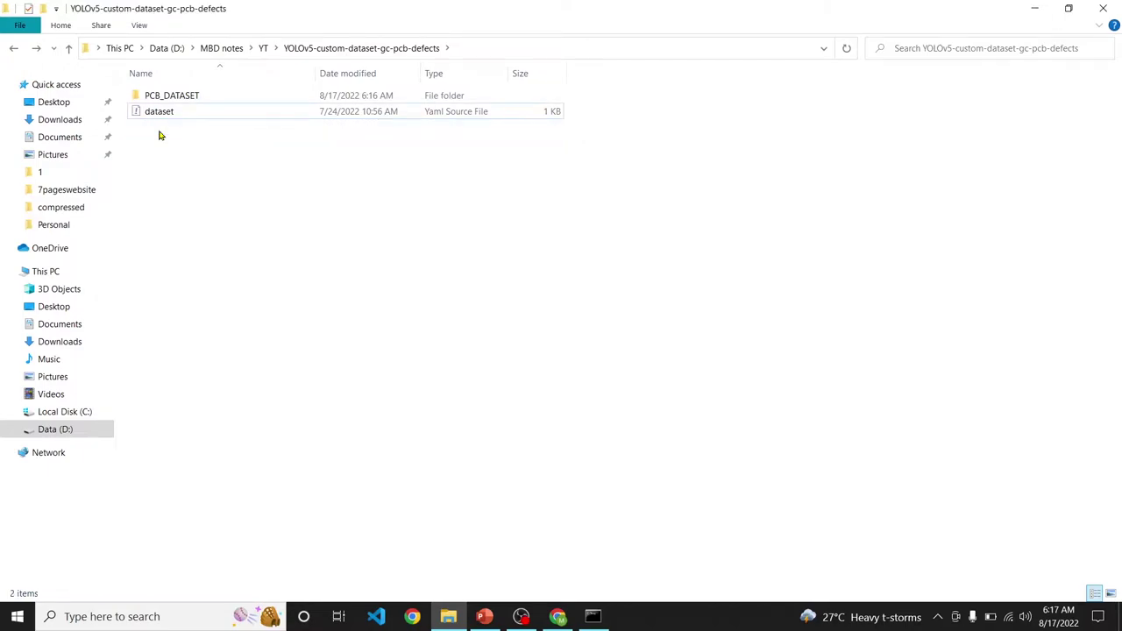
- Delete the rotate Python script and the rotation folder from the extracted PCB_DATASET folder
double_click(196, 101)
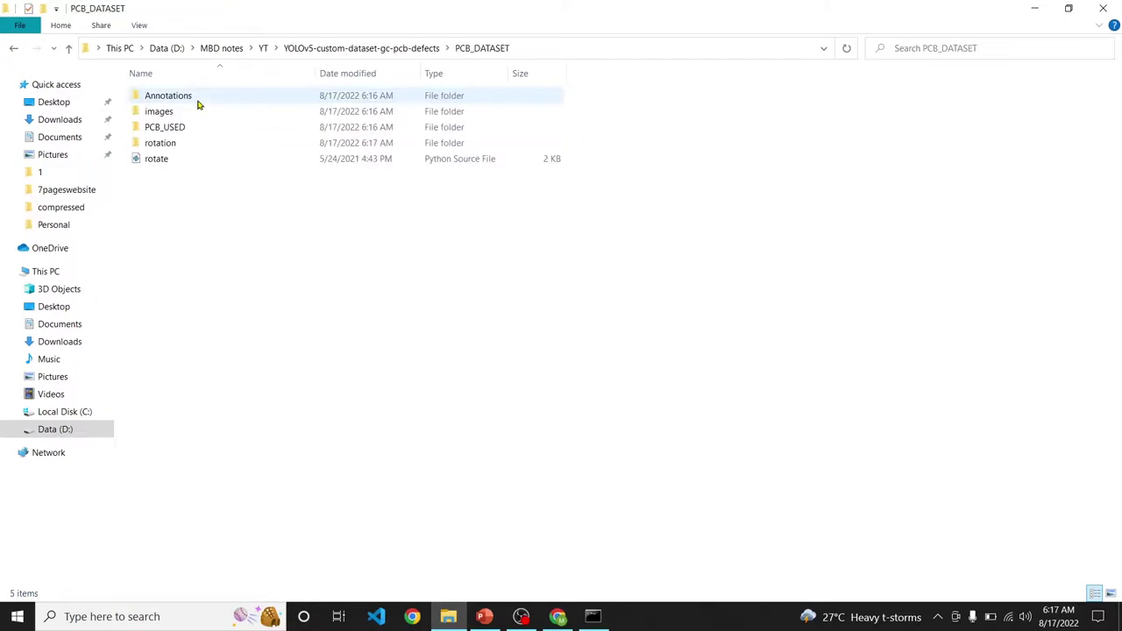
click(171, 165)
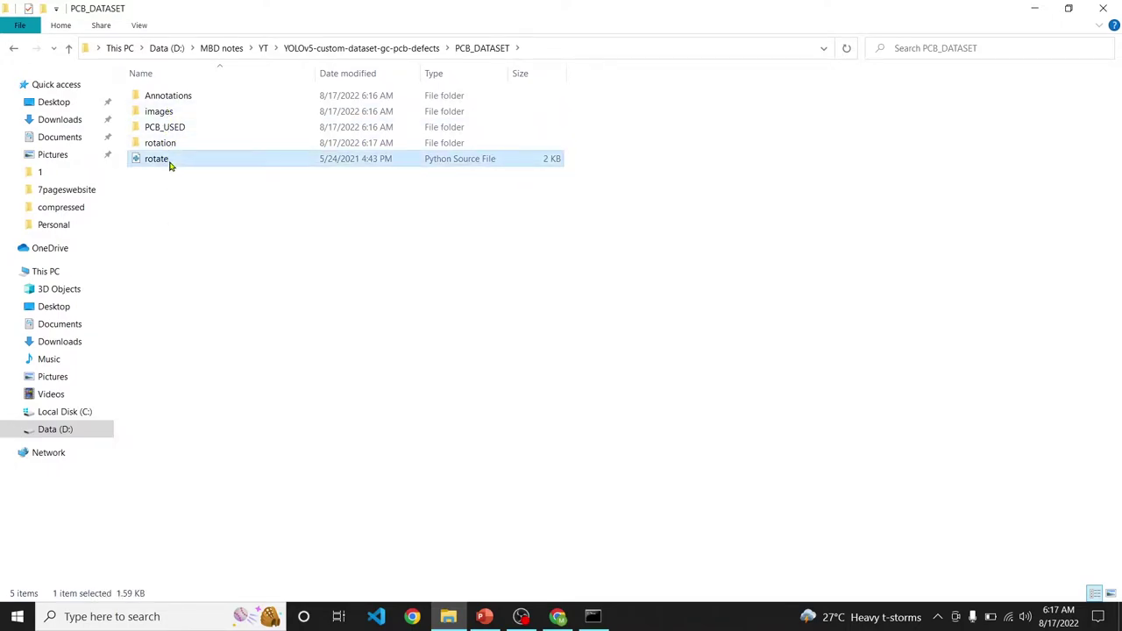
key(Delete)
click(171, 146)
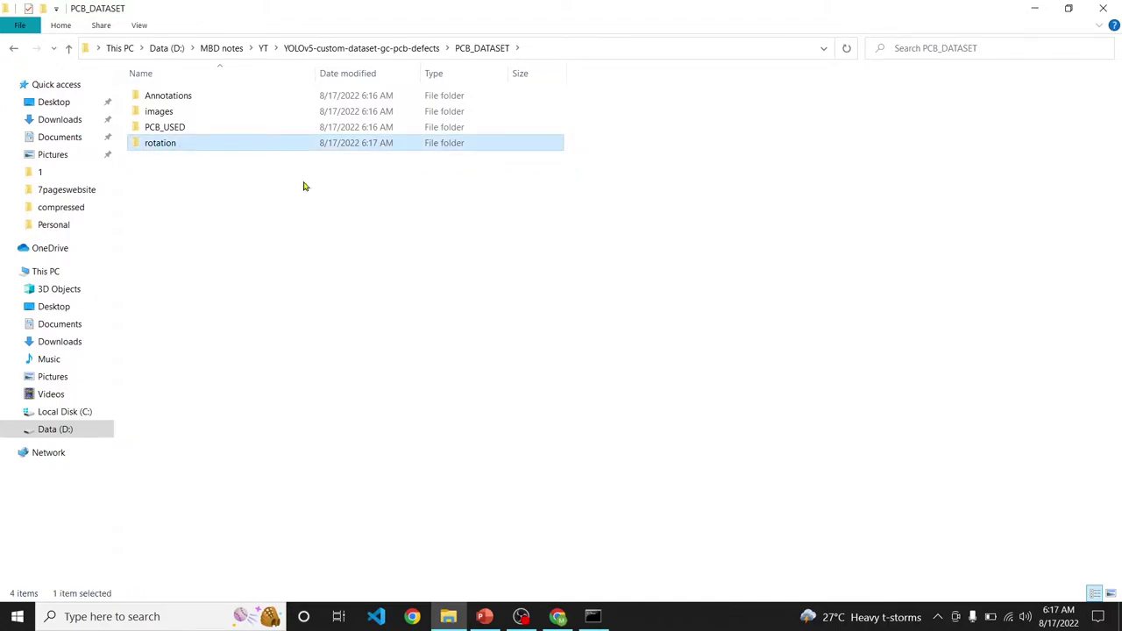
key(Delete)
drag(222, 174, 160, 99)
click(173, 181)
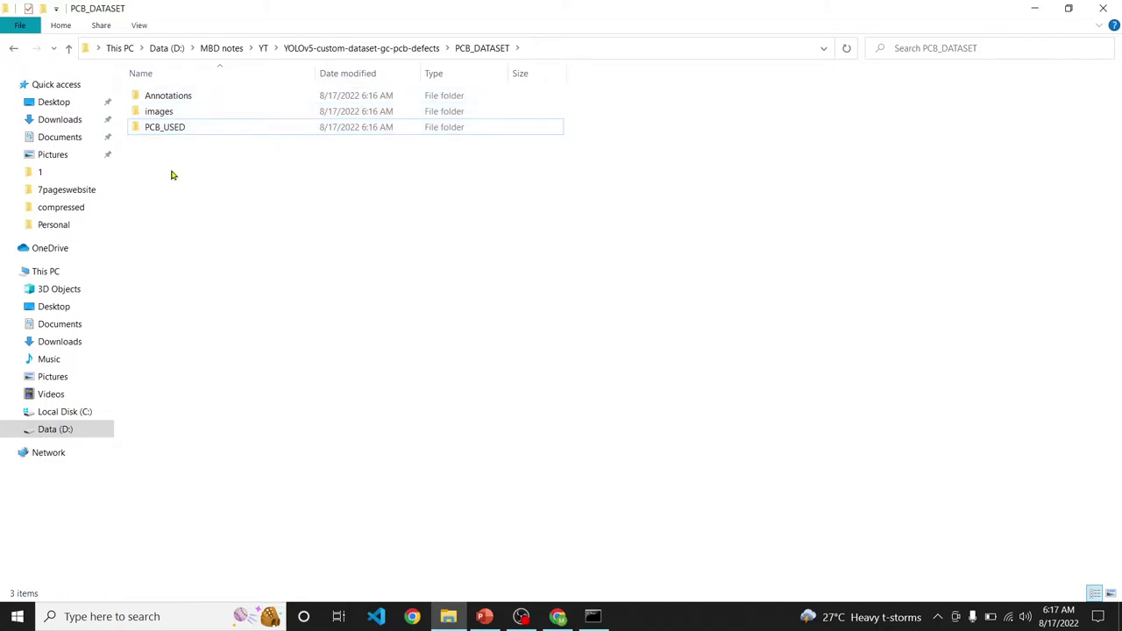
- Examine the defect subfolders in images and Annotations, and open the 01_missing_hole_08 XML annotation from Missing_hole
double_click(167, 113)
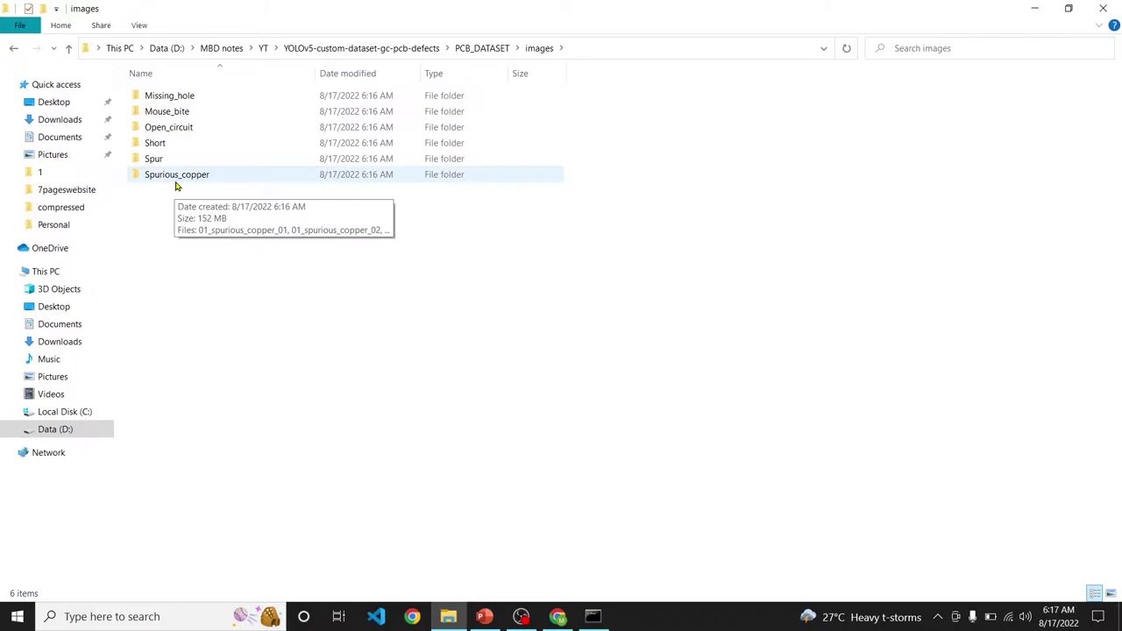
click(13, 48)
double_click(176, 95)
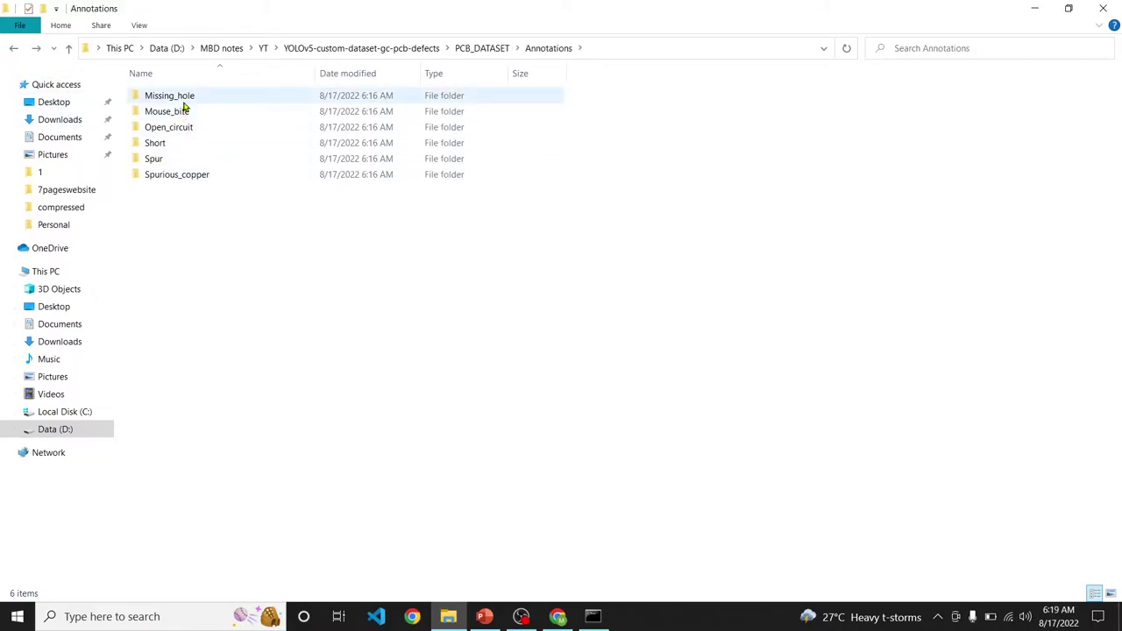
double_click(183, 101)
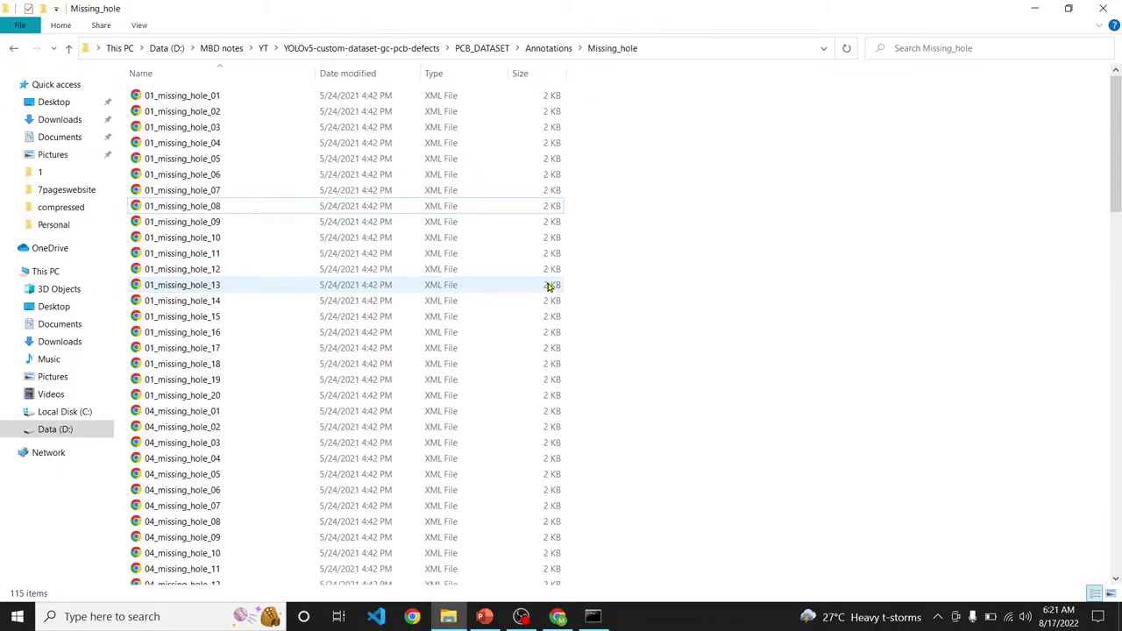
double_click(198, 211)
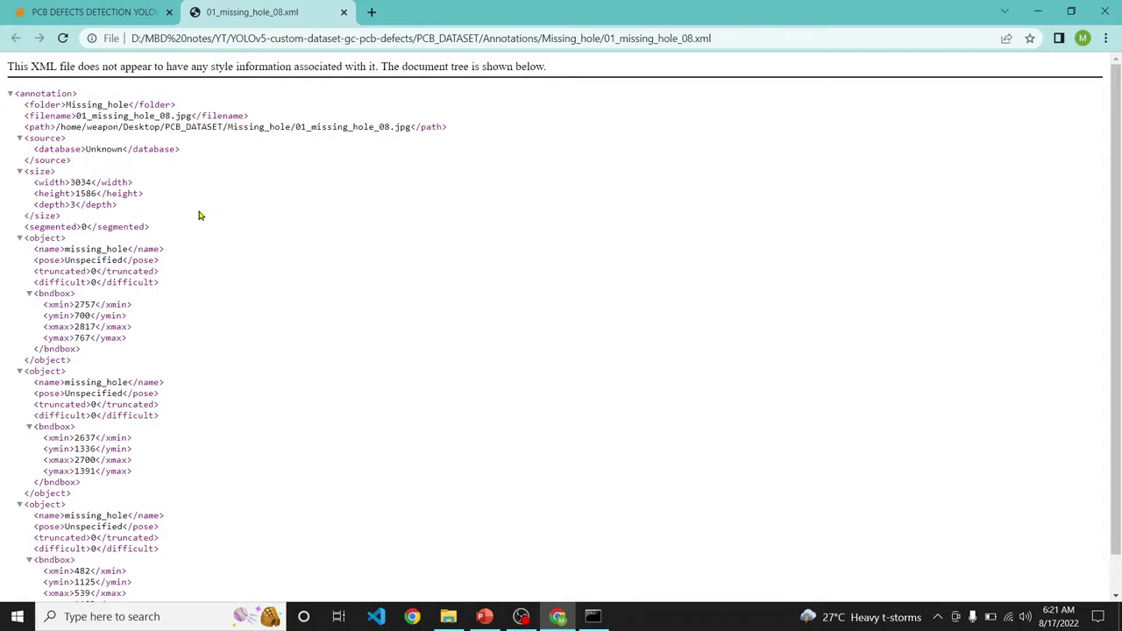
- Compare the XML annotation with the class x_center y_center width height format on the PowerPoint slide, and close the XML file
click(484, 616)
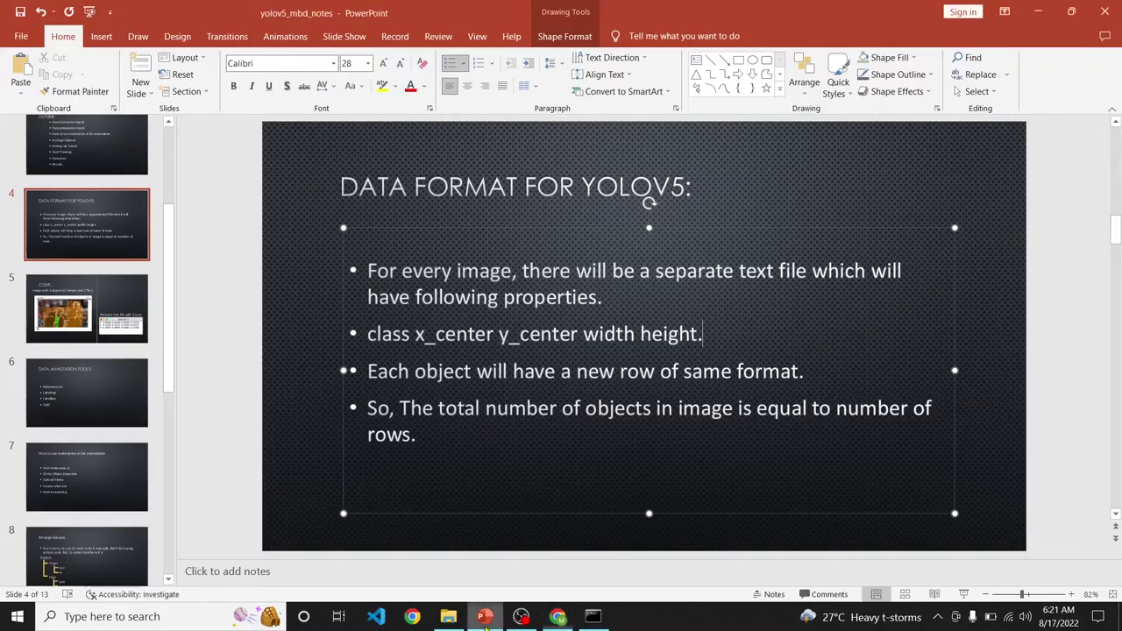
drag(367, 334, 699, 331)
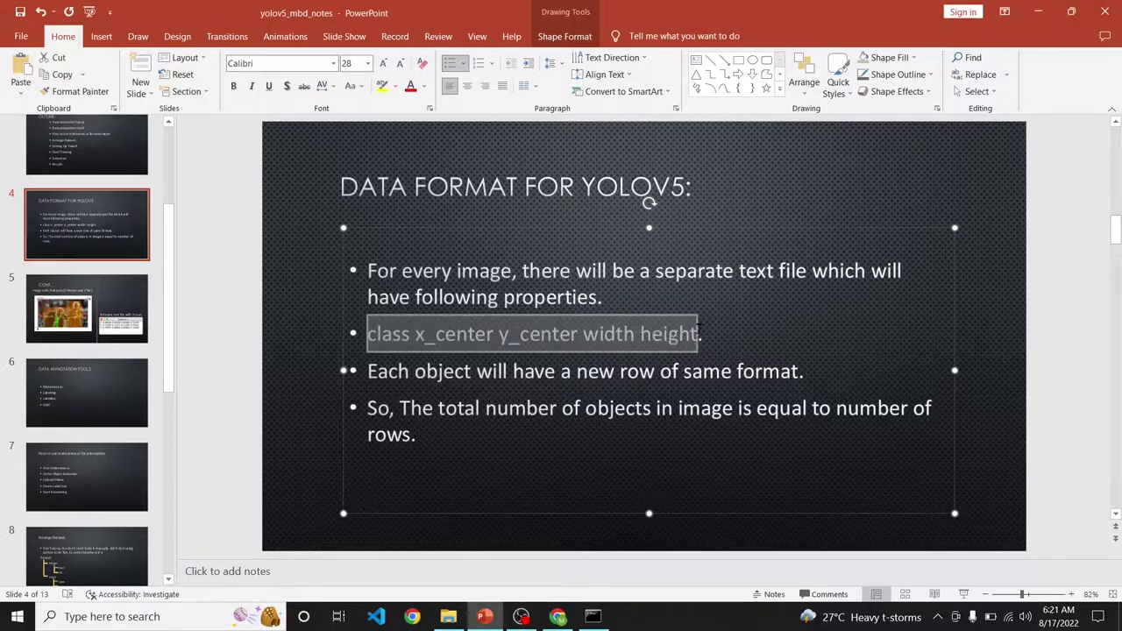
key(alt+Tab)
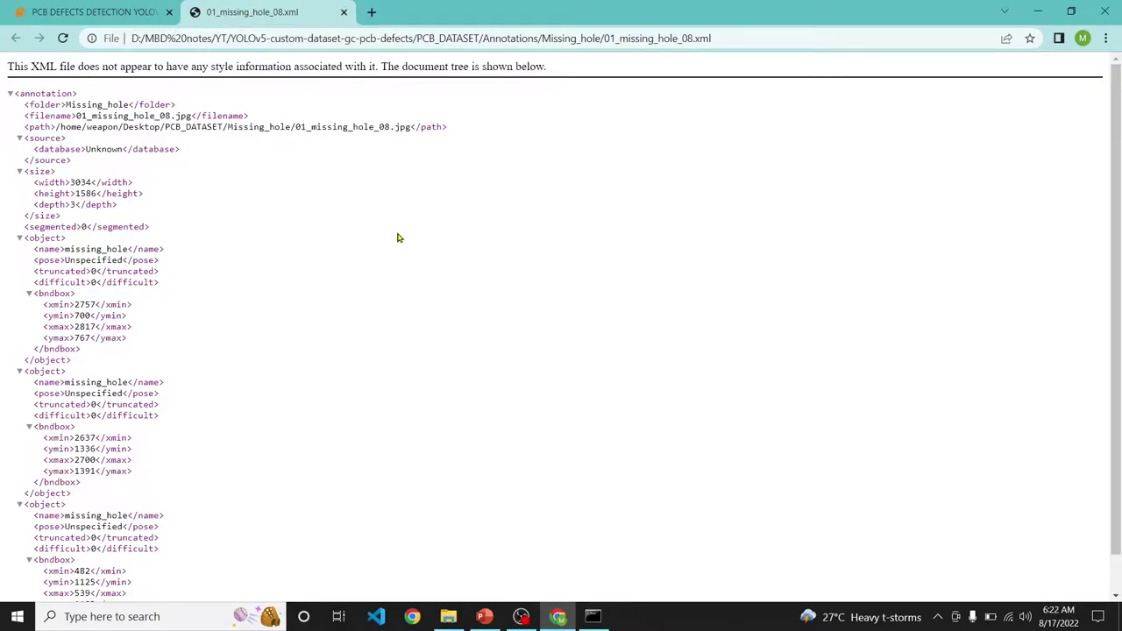
key(ctrl+w)
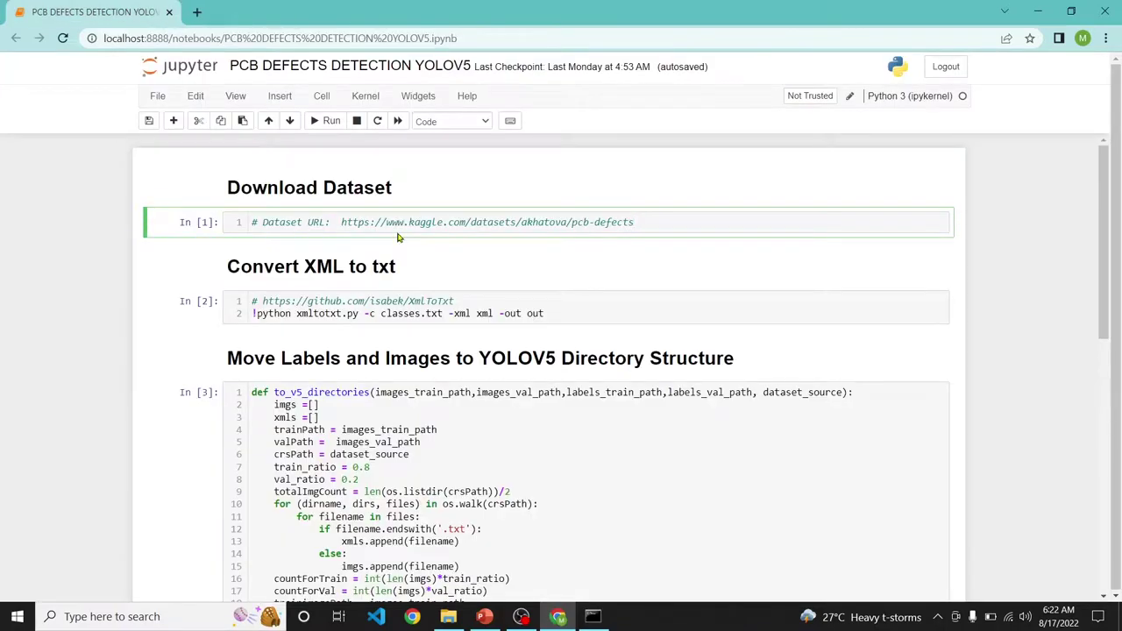
- Examine the XmlToTxt link and the xmltotxt.py command in the notebook's Convert XML to txt cell
drag(408, 300, 454, 302)
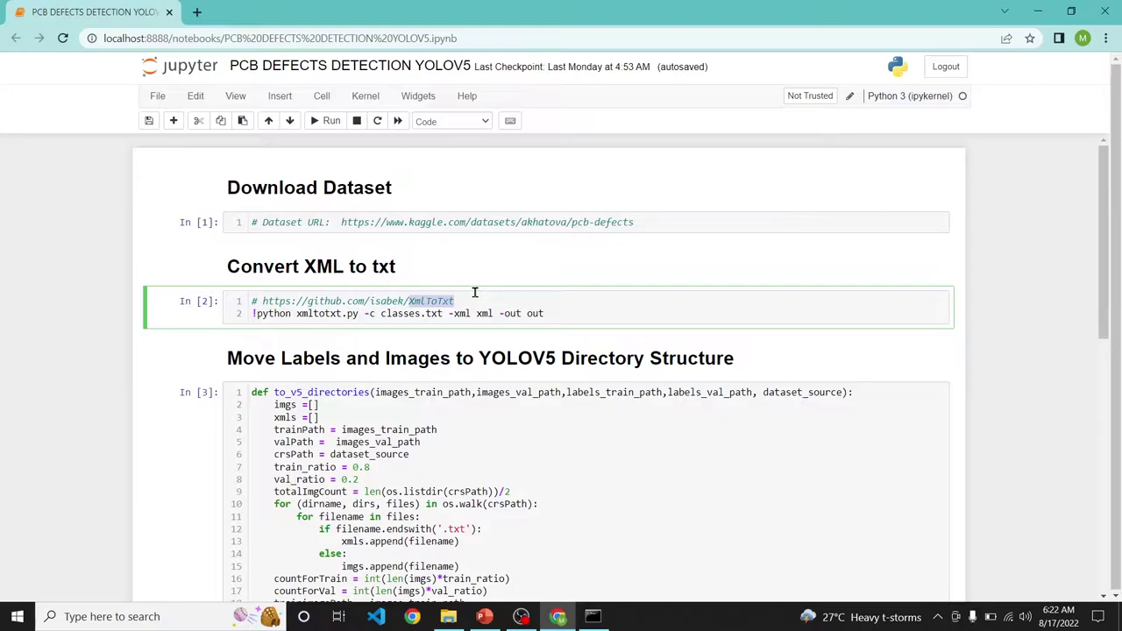
drag(545, 313, 228, 323)
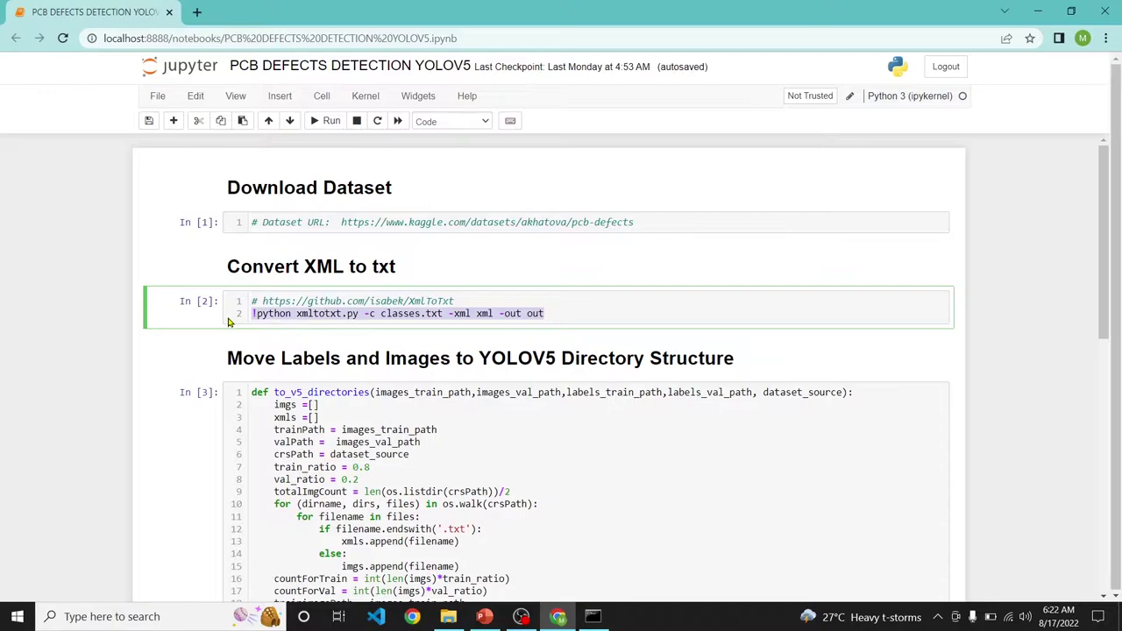
click(465, 301)
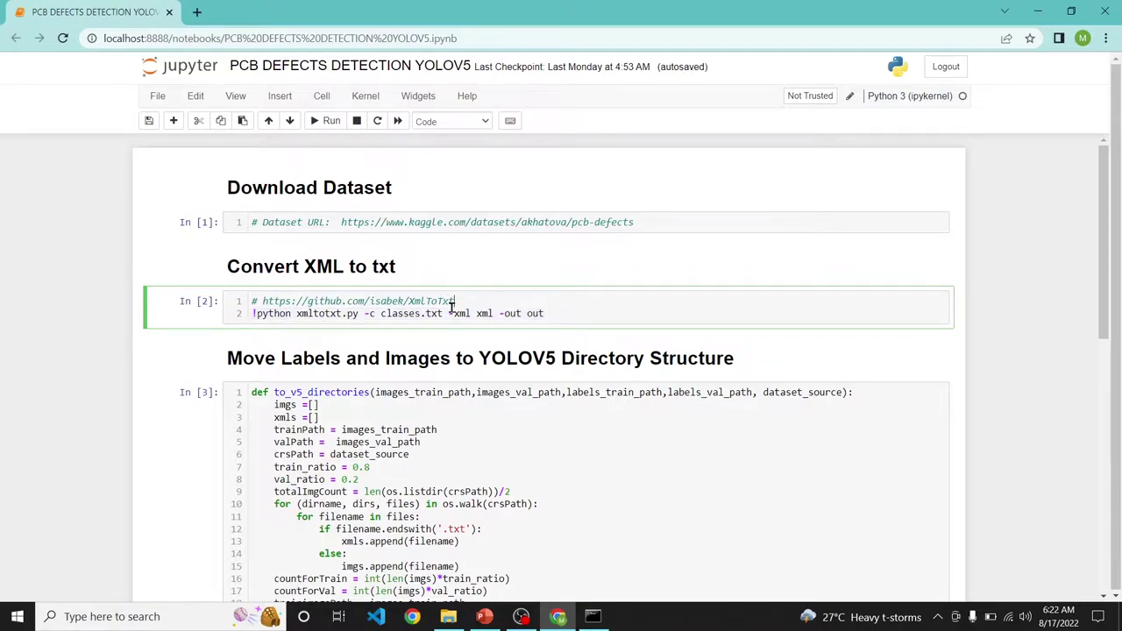
drag(470, 304, 262, 301)
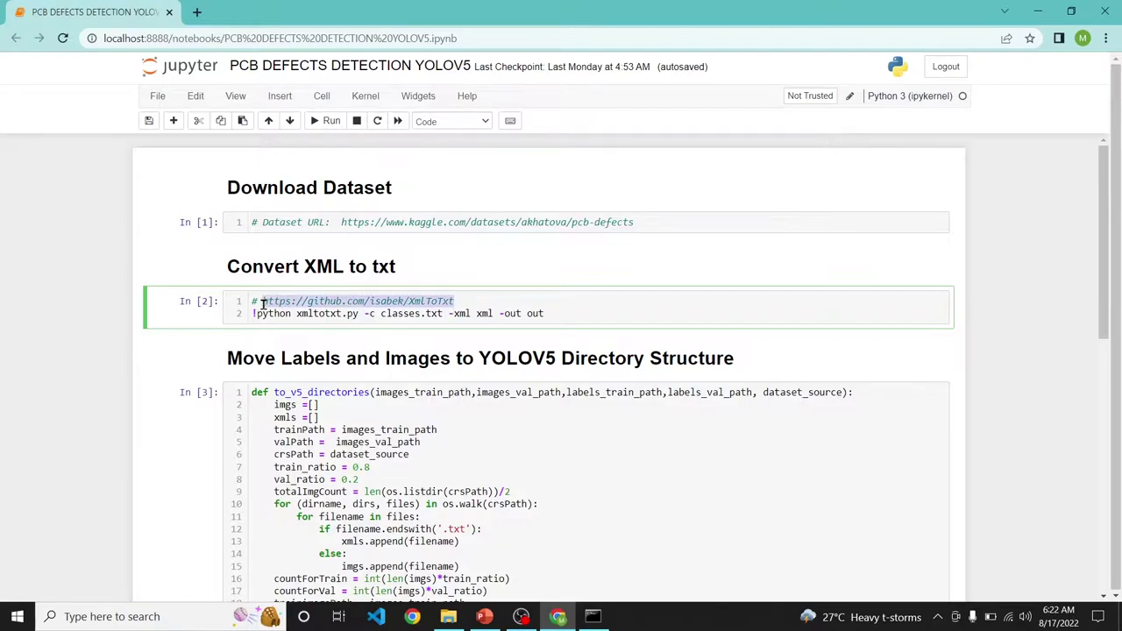
key(ctrl+c)
click(197, 11)
key(ctrl+v)
key(Return)
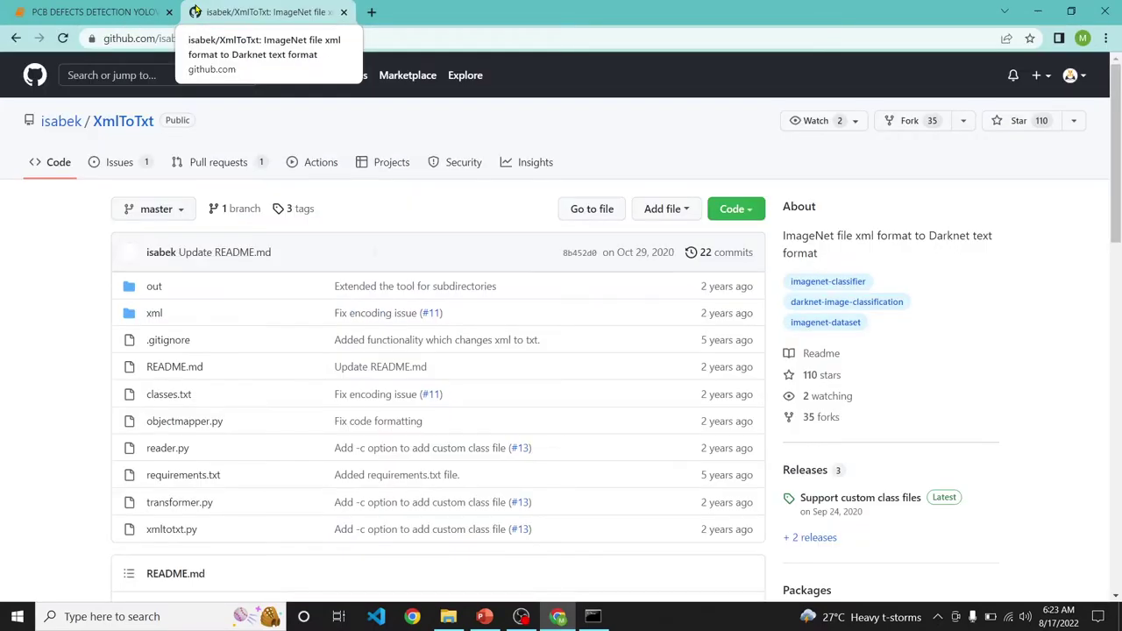
- Review the XmlToTxt repository's README for installation, usage, arguments and example, and check the notebook's conversion cell
scroll(226, 251, down, 3)
scroll(156, 193, up, 1)
scroll(201, 253, down, 3)
scroll(230, 205, up, 2)
scroll(230, 203, down, 5)
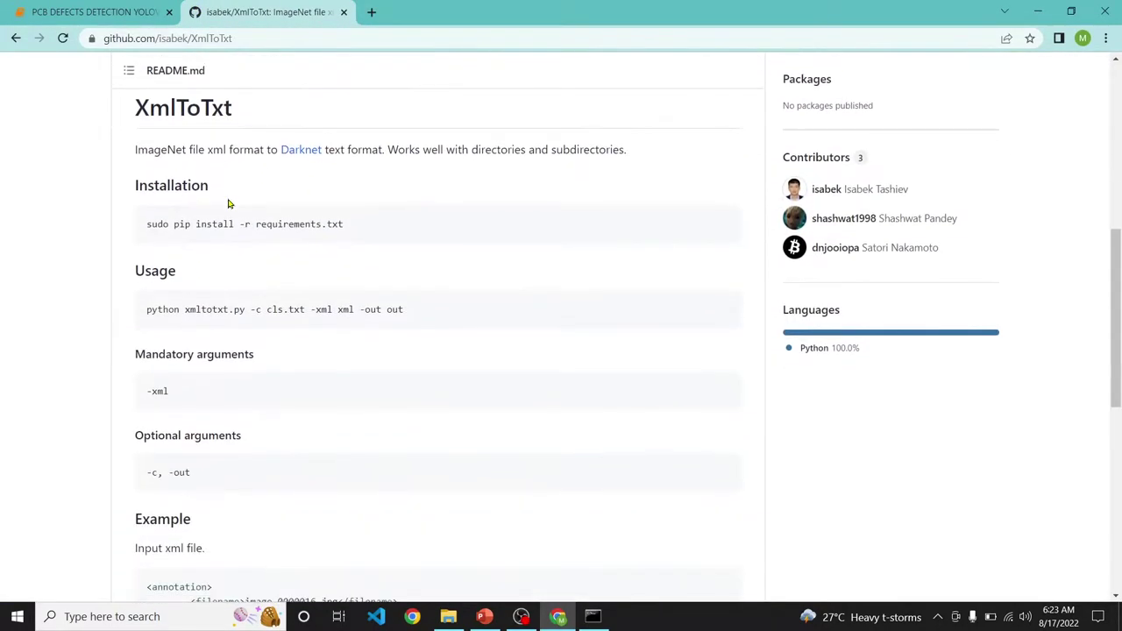
scroll(229, 204, down, 4)
scroll(230, 204, up, 10)
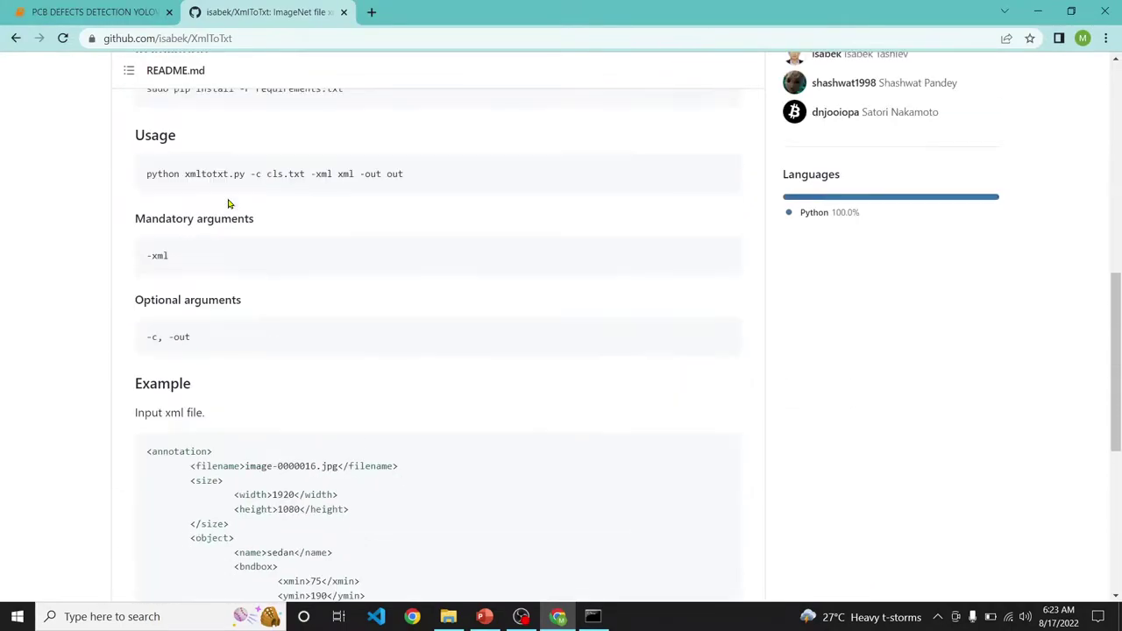
click(53, 13)
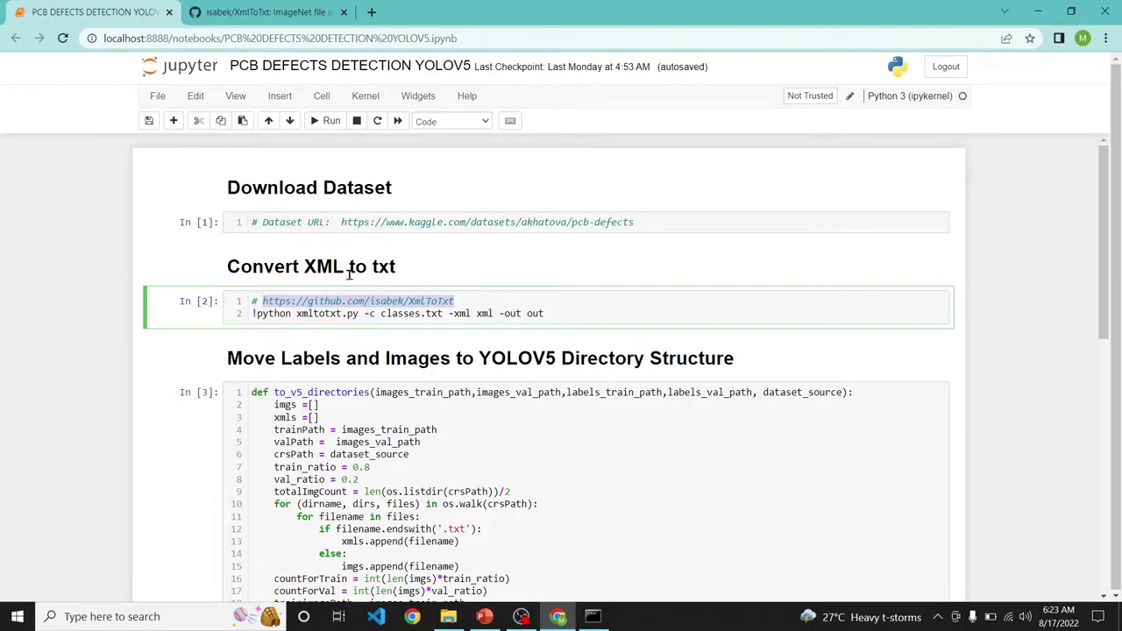
click(289, 9)
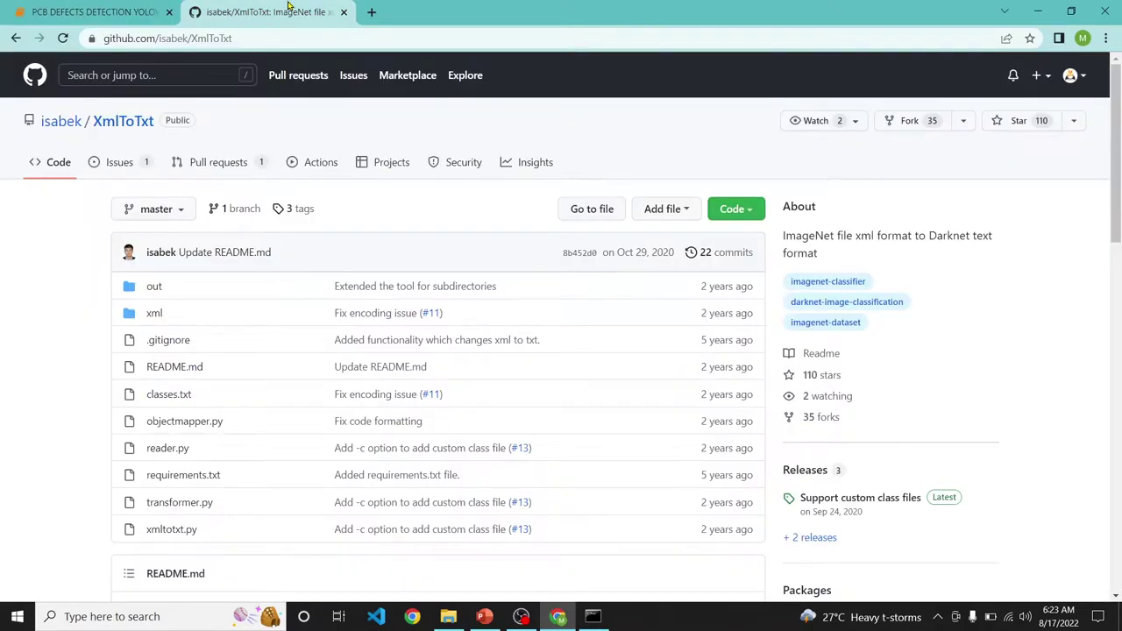
- Copy the XmlToTxt repository's HTTPS clone URL and open a Command Prompt in the YOLOv5-custom-dataset-gc-pcb-defects folder
click(732, 211)
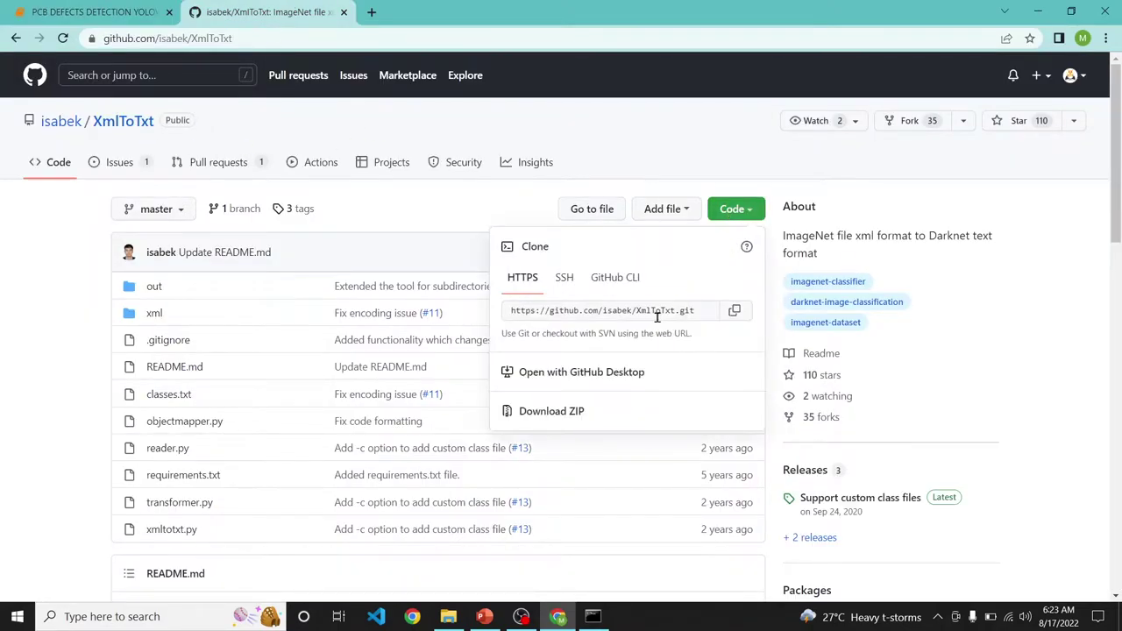
click(734, 310)
click(448, 616)
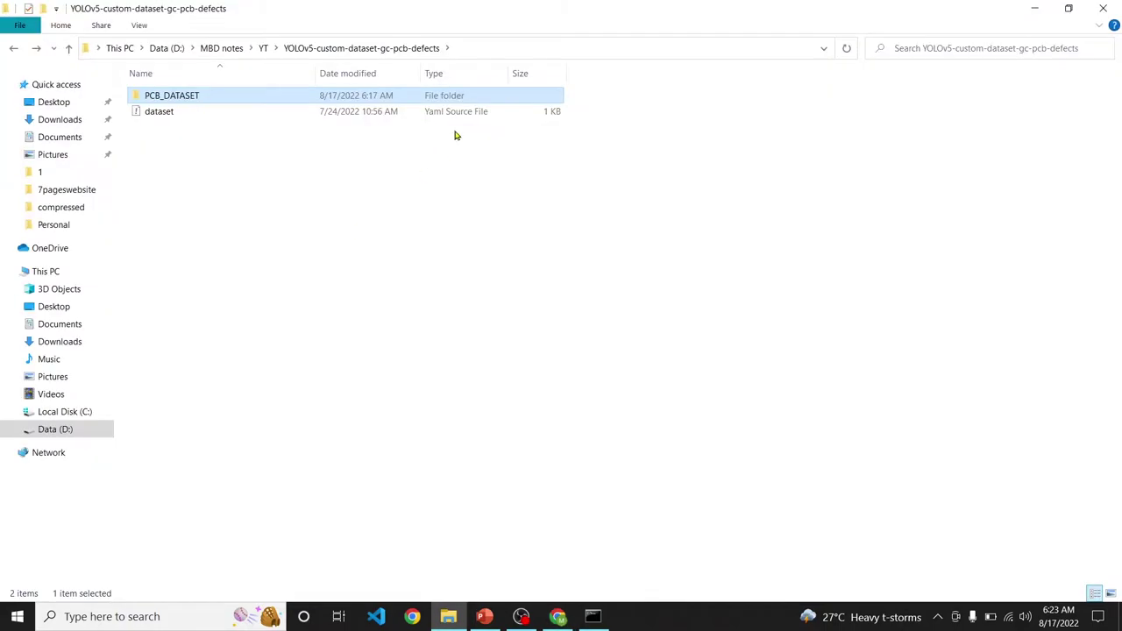
click(471, 50)
text(cmd)
key(Return)
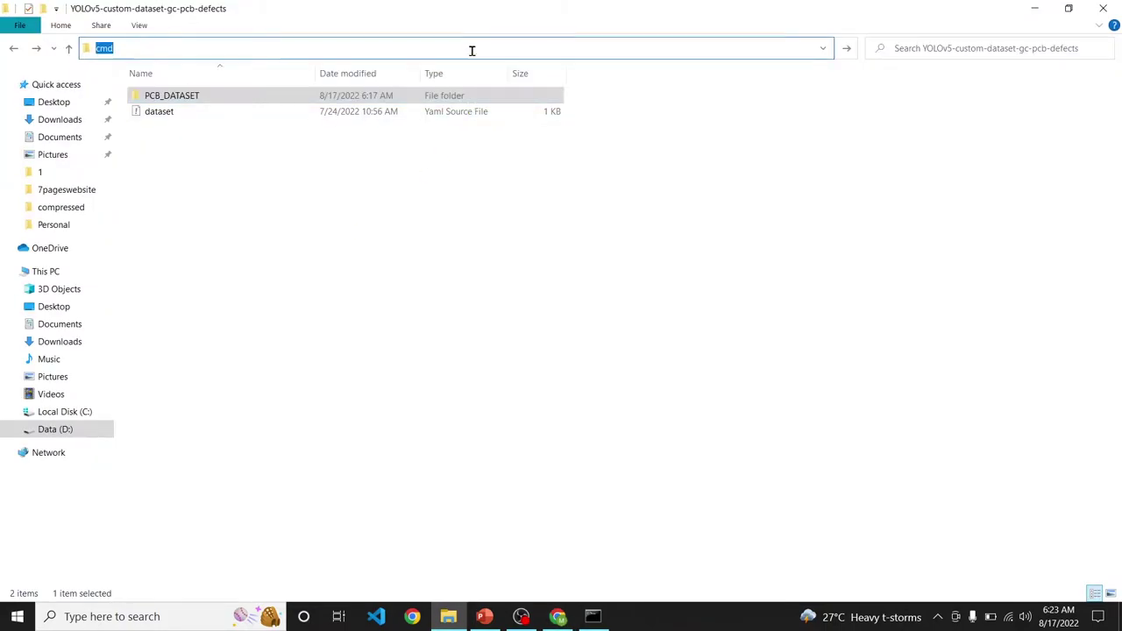
text(git clone)
key(ctrl+v)
key(Return)
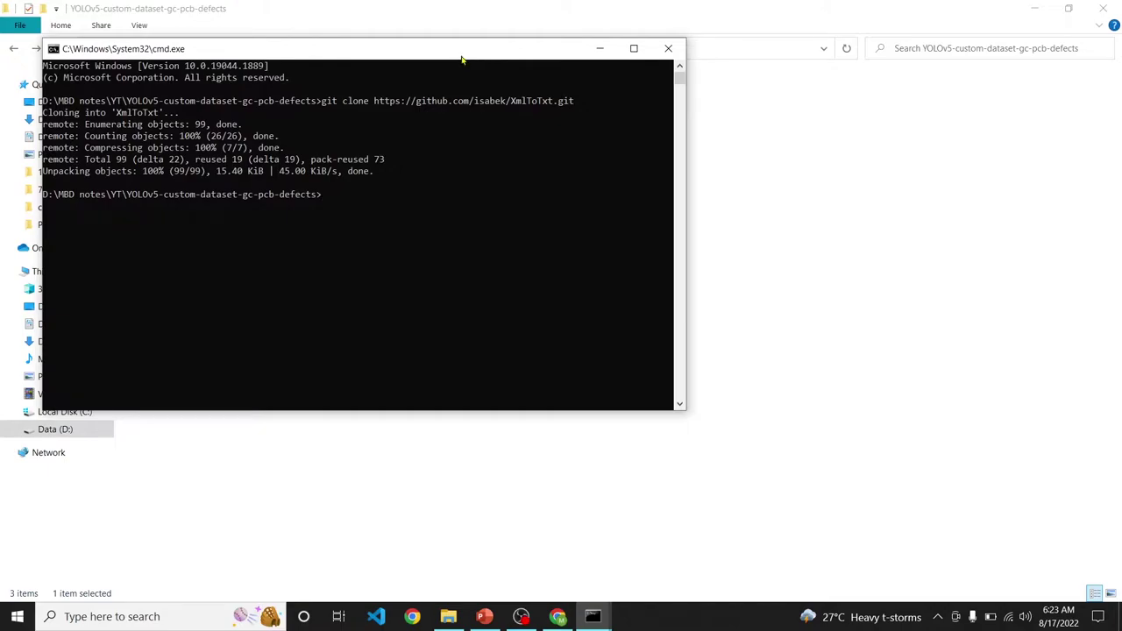
key(alt+Tab)
double_click(187, 112)
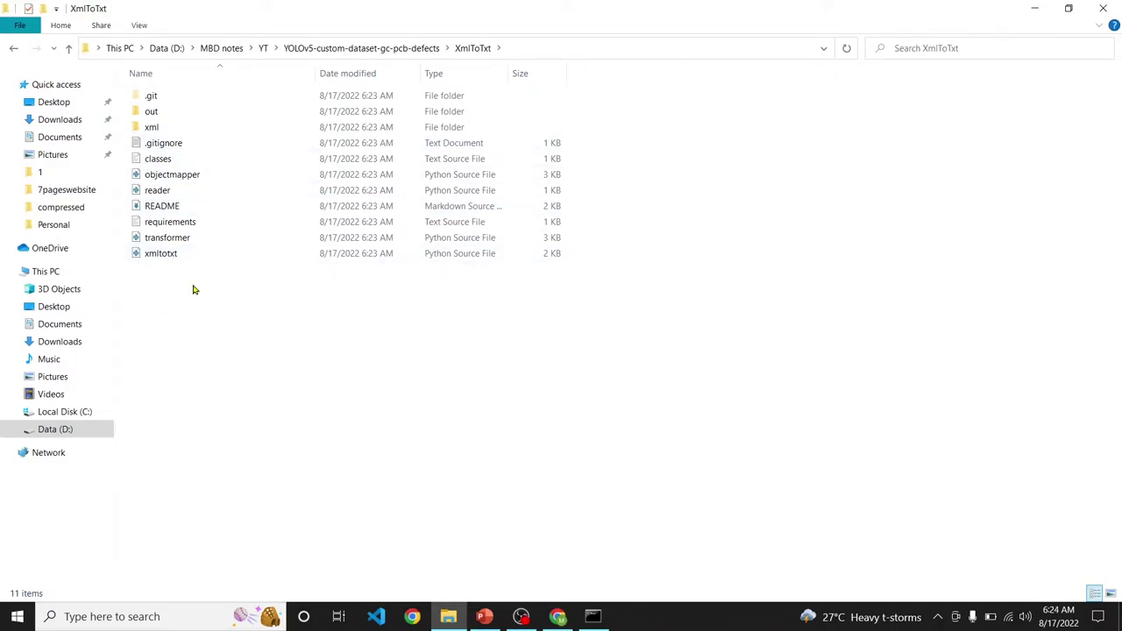
- Install the XmlToTxt tool's dependencies by running python -m pip install -r requirements.txt from a Command Prompt in the XmlToTxt folder
click(188, 226)
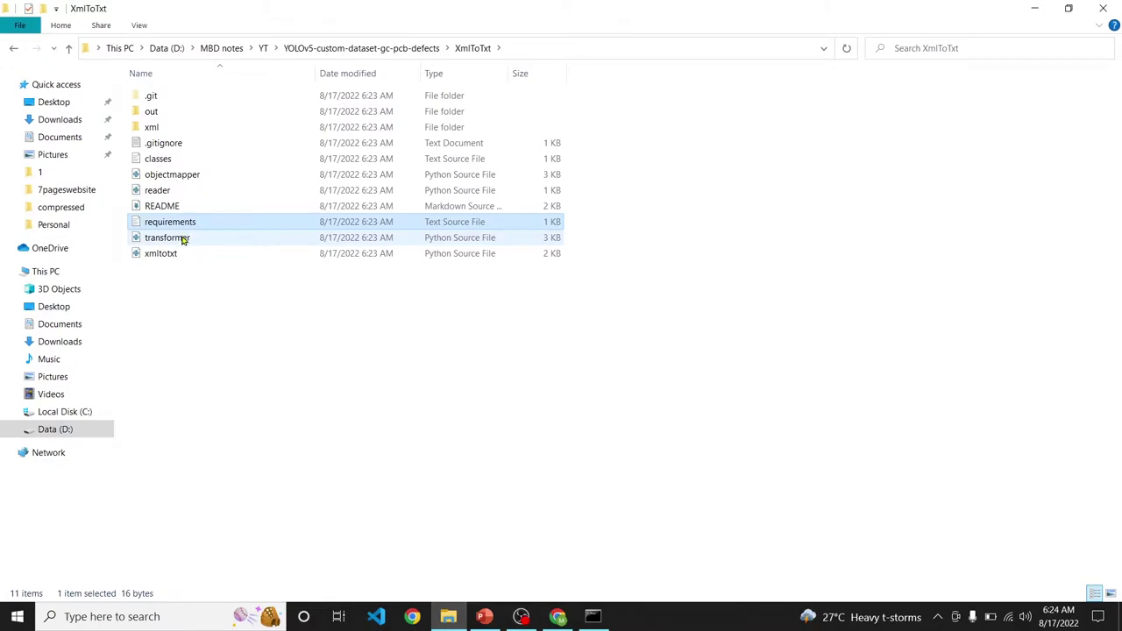
click(527, 45)
text(cmd)
key(Return)
text(pyto)
text(hon)
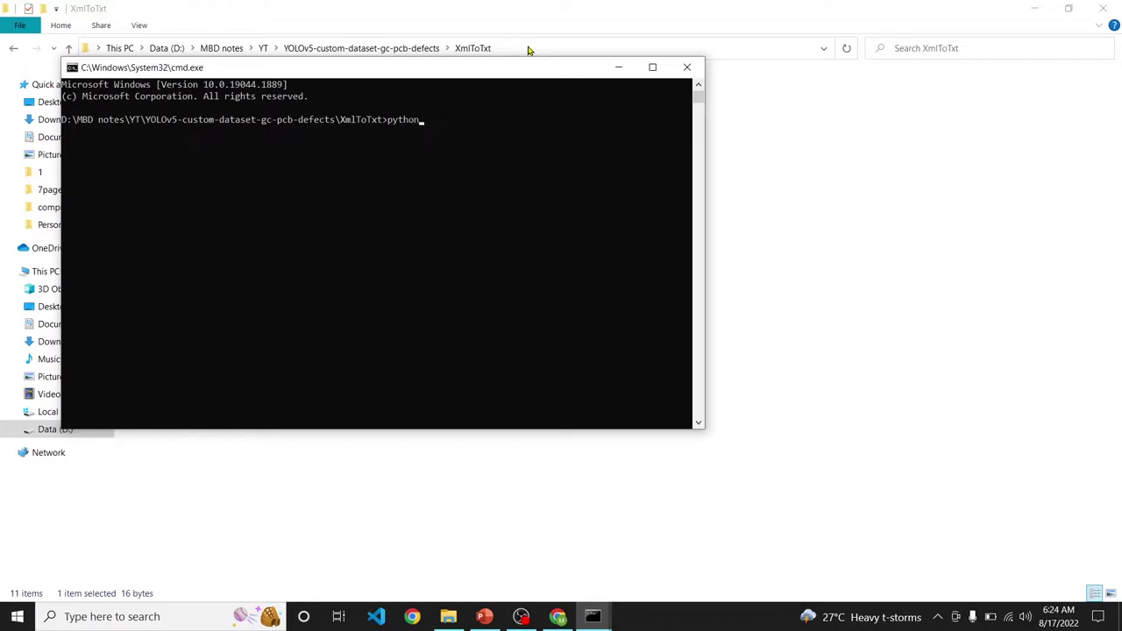
text( -m pip in)
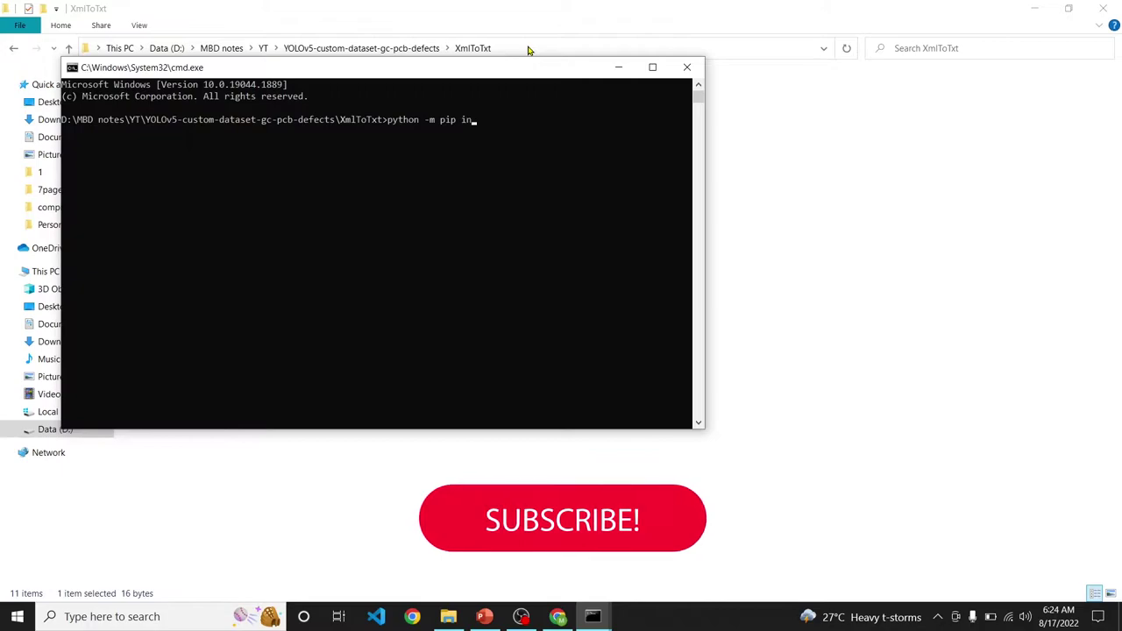
text(stall)
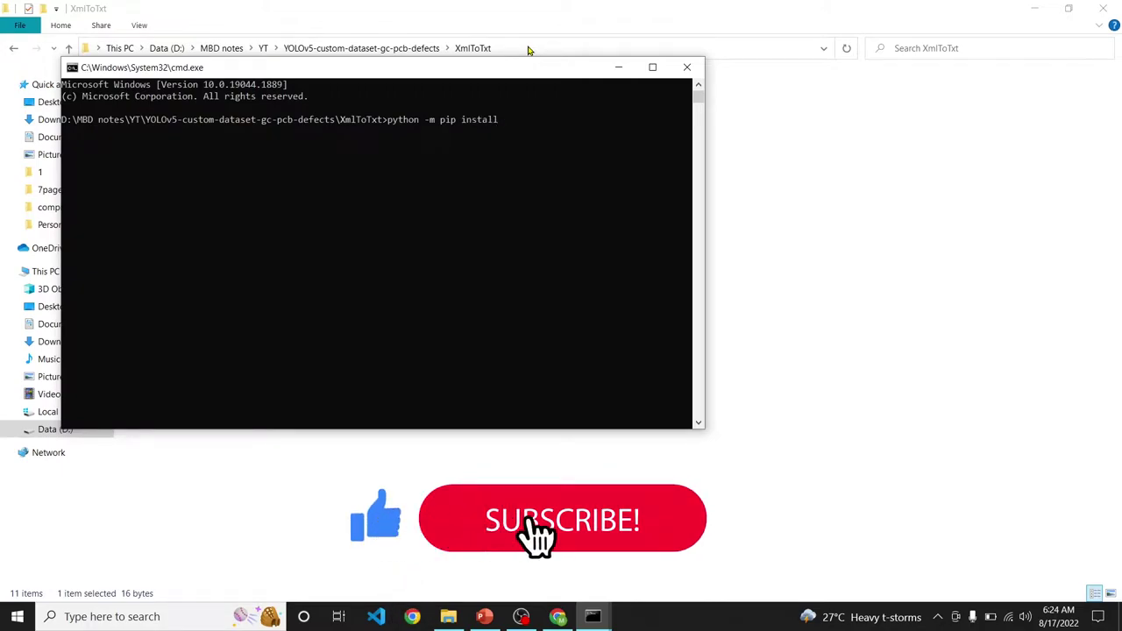
text( -r re)
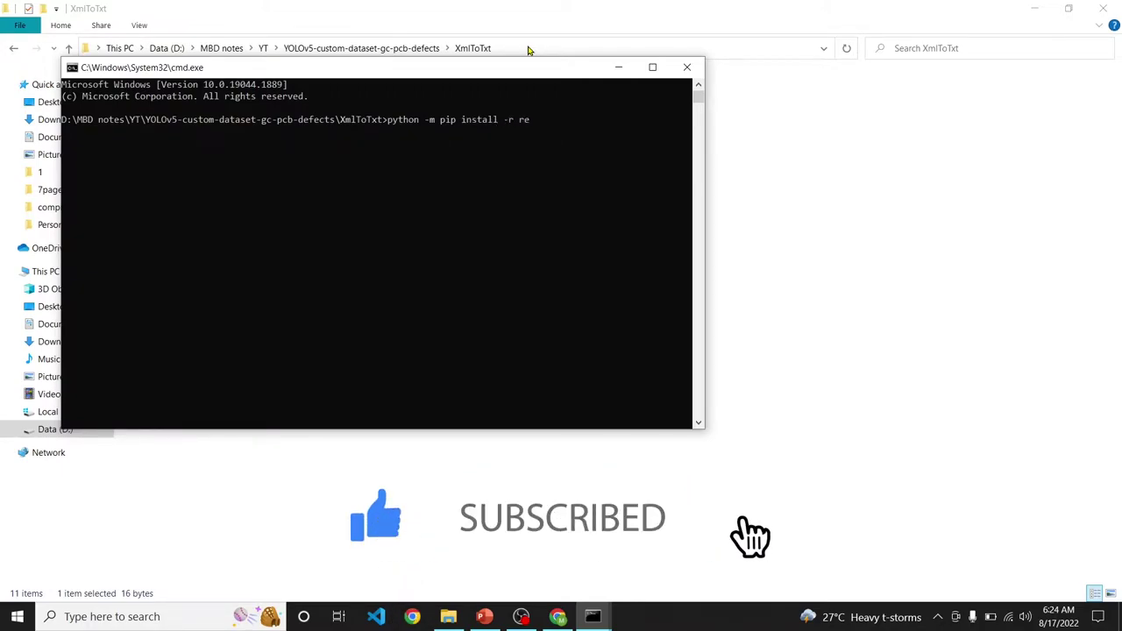
text(quirement)
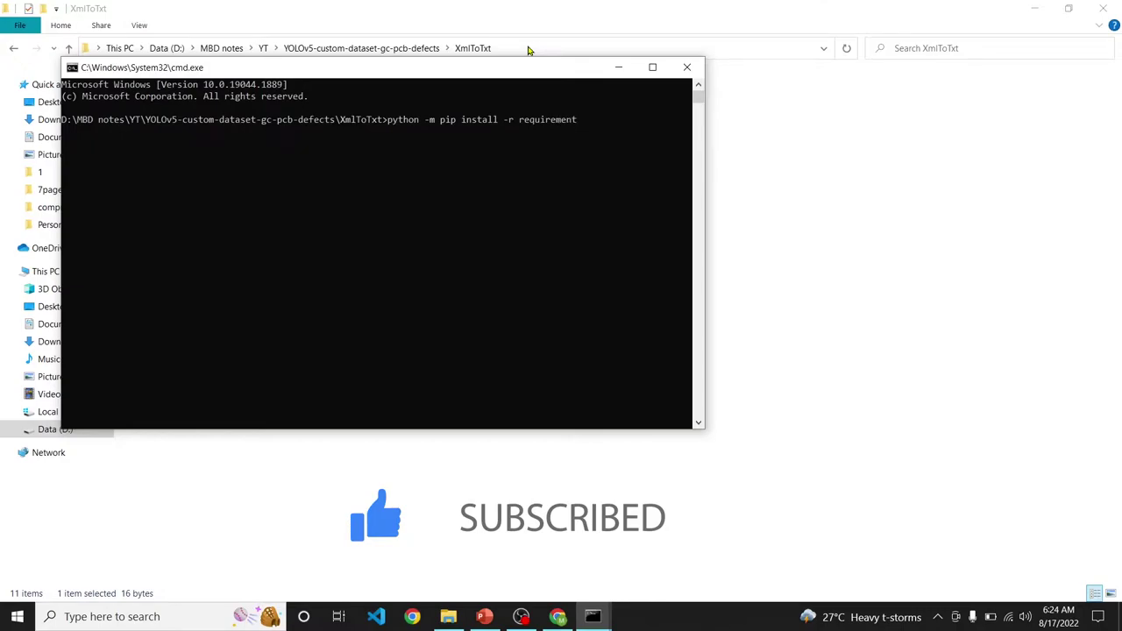
text(s.txt)
key(Return)
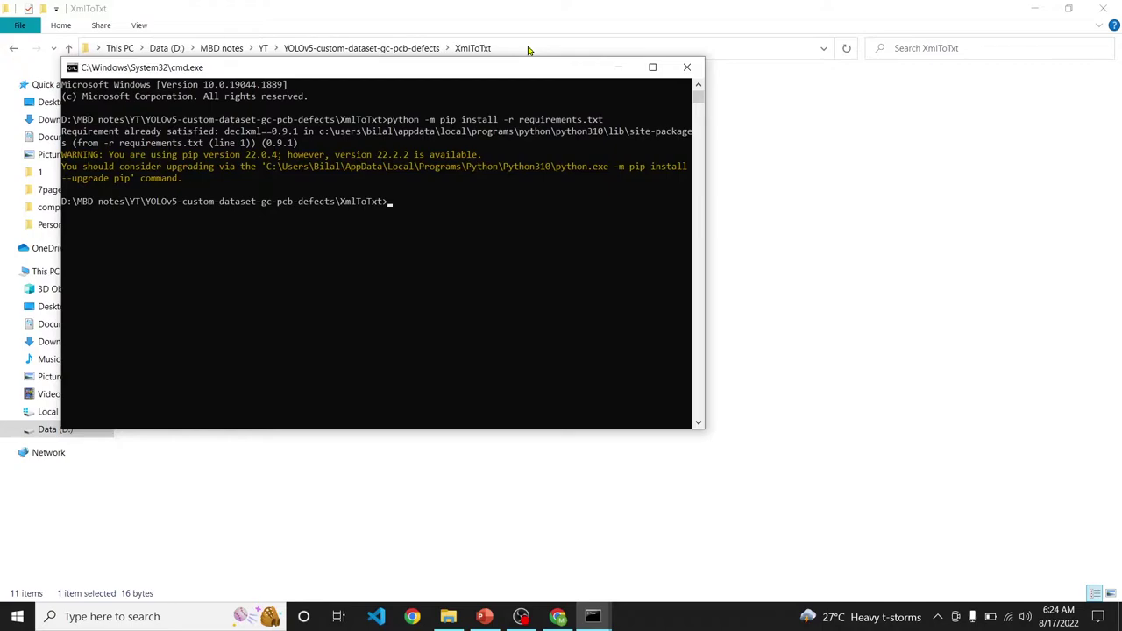
click(689, 69)
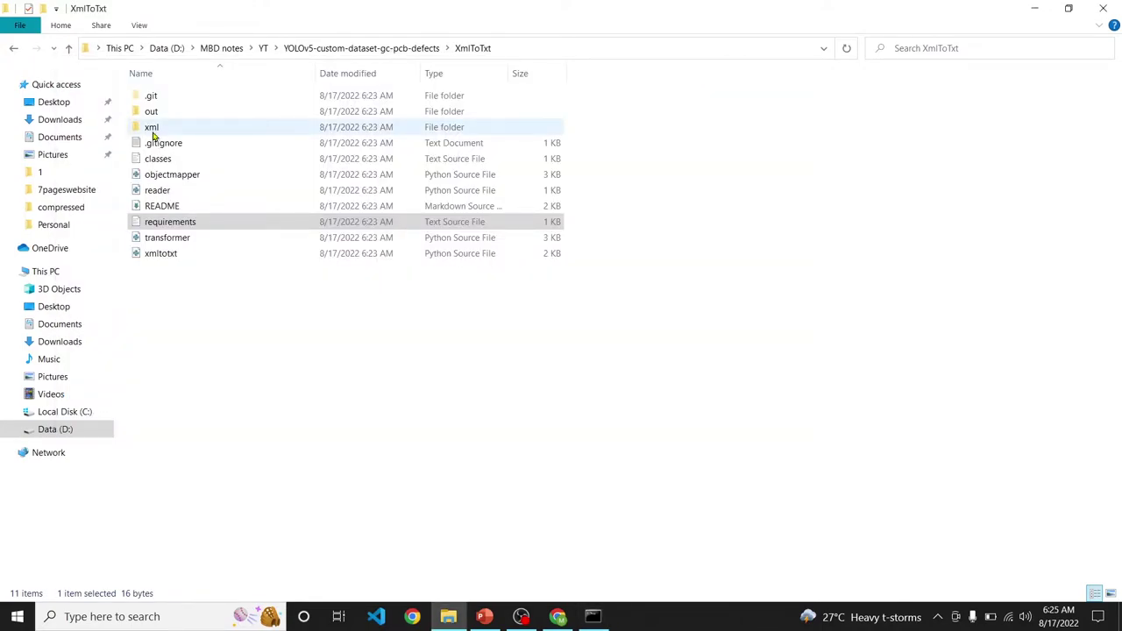
- Delete all the sample contents from the xml and out folders inside XmlToTxt
click(158, 132)
double_click(162, 132)
drag(192, 167, 160, 94)
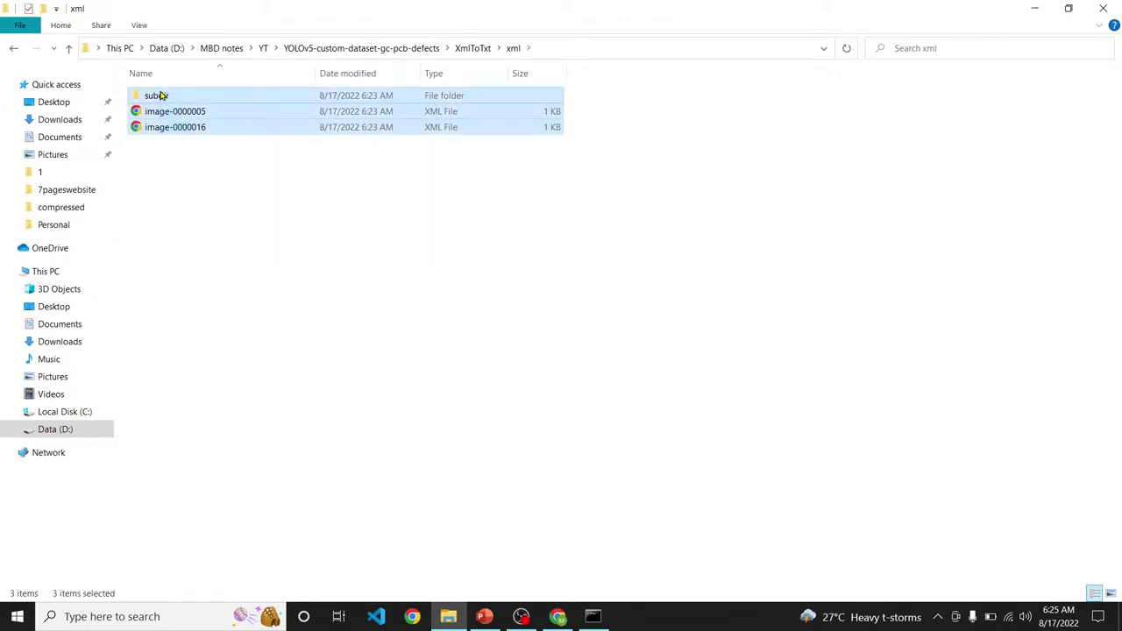
key(BackSpace)
click(156, 114)
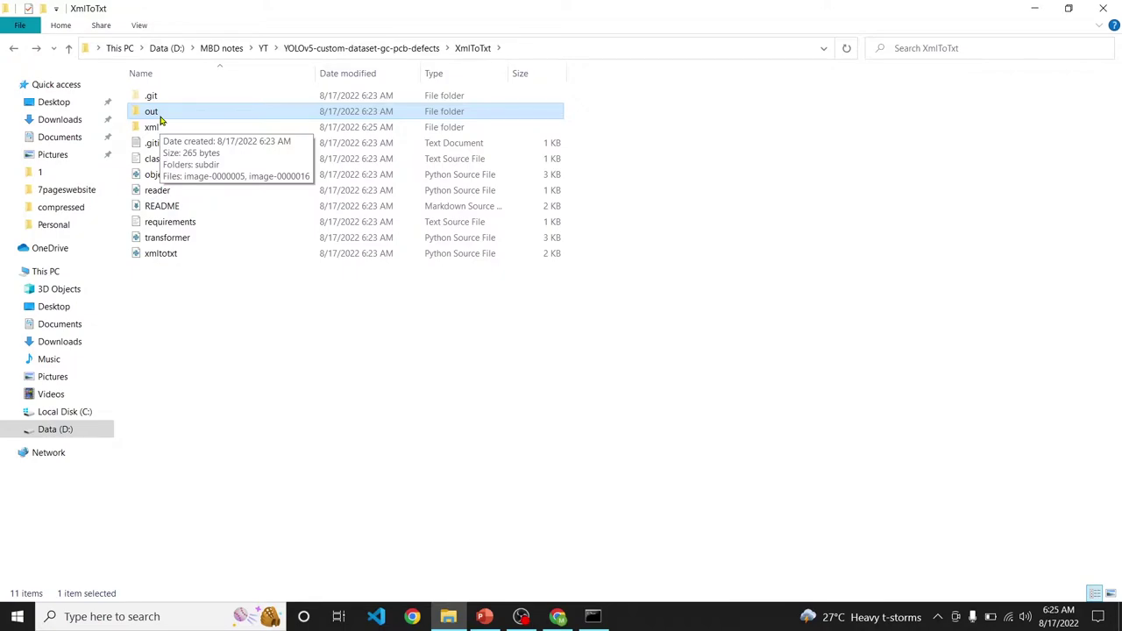
double_click(160, 114)
click(13, 50)
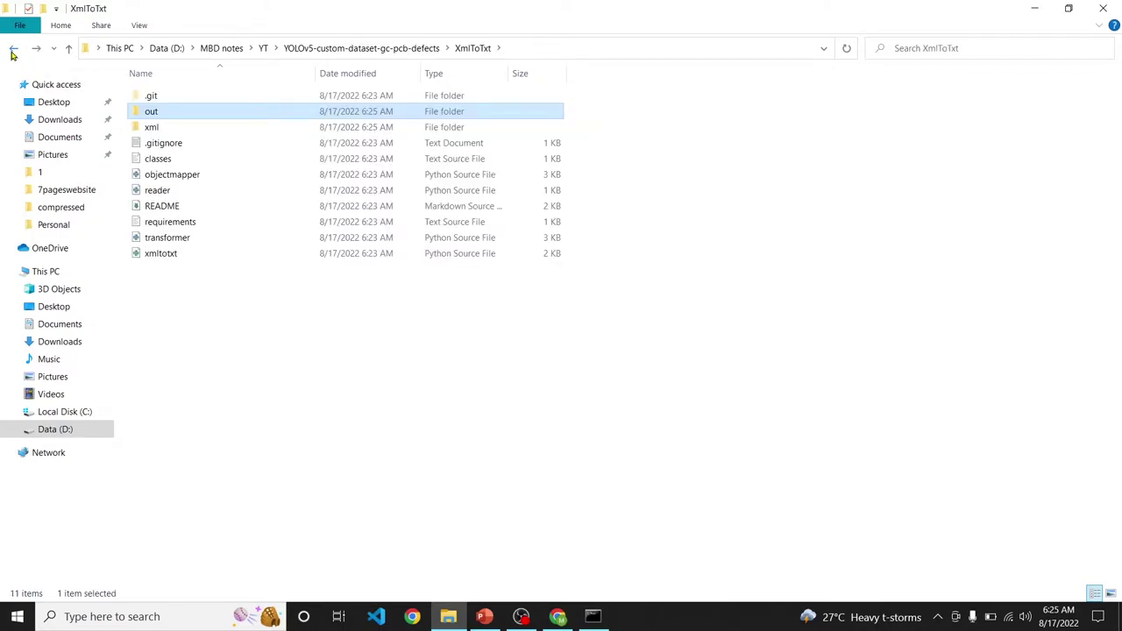
- Copy all six defect folders from PCB_DATASET's Annotations folder into the XmlToTxt xml folder, and return to XmlToTxt
click(14, 50)
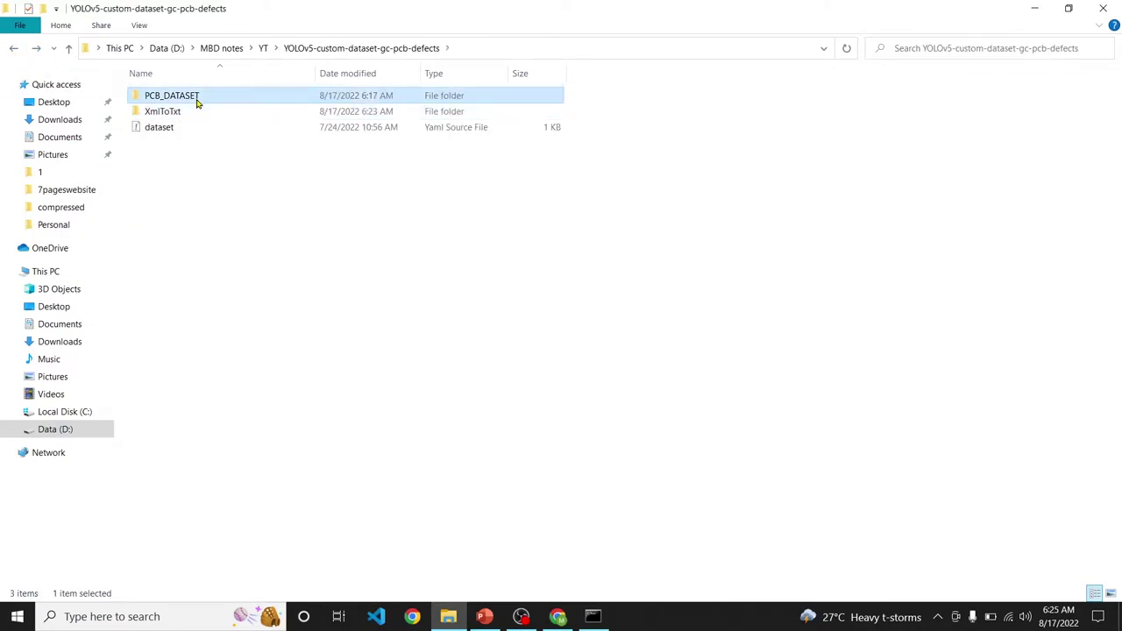
double_click(194, 98)
double_click(183, 97)
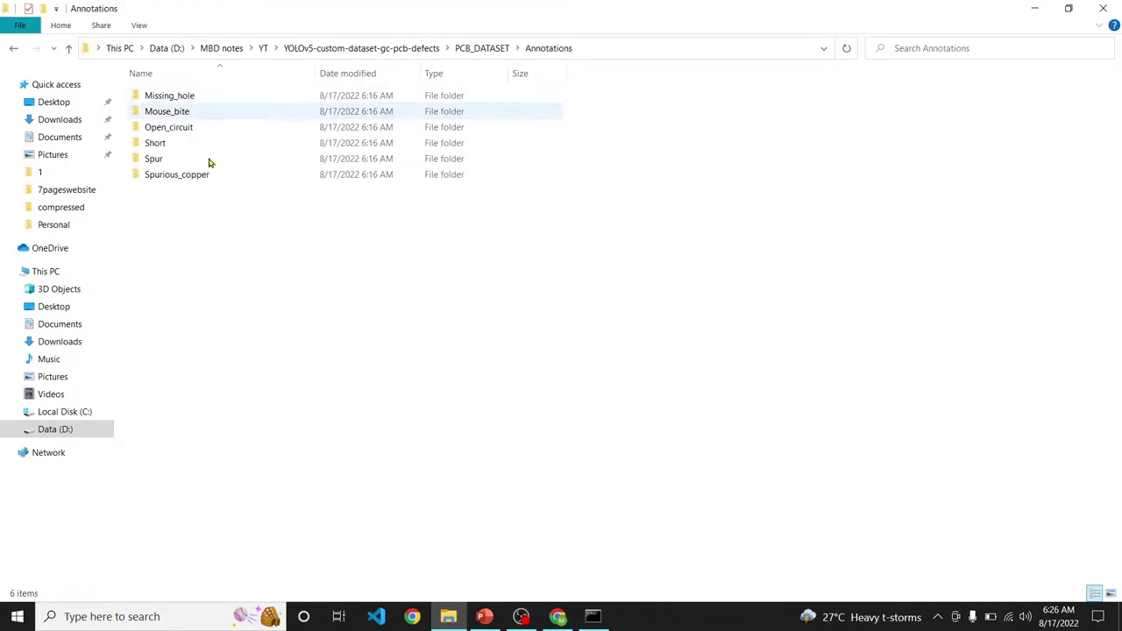
drag(210, 219, 156, 100)
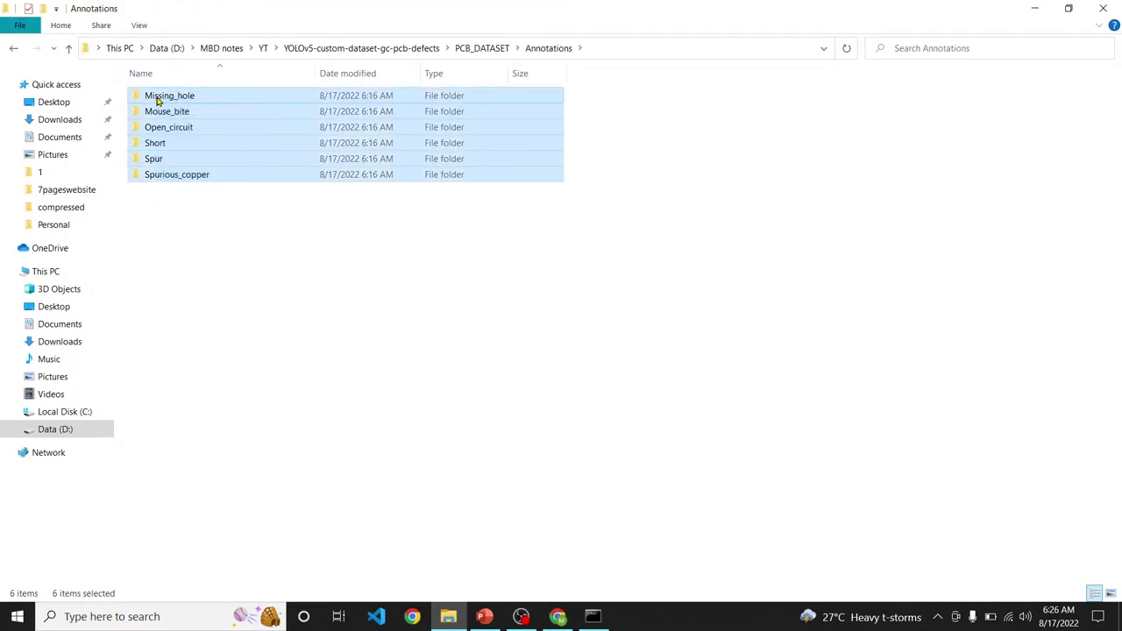
click(13, 50)
click(13, 50)
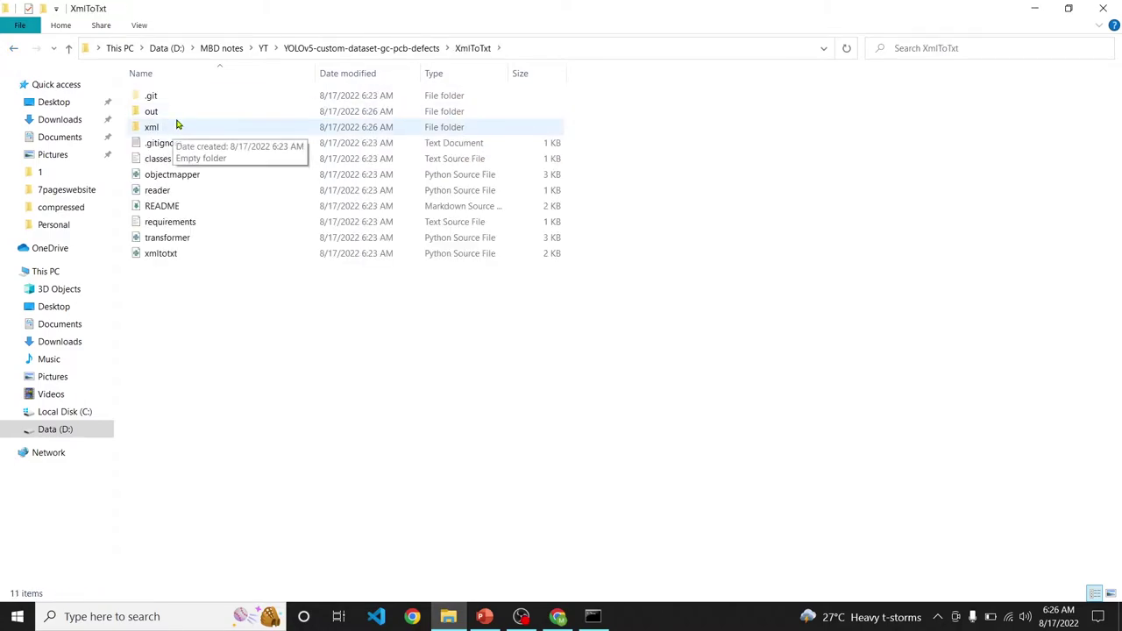
double_click(174, 128)
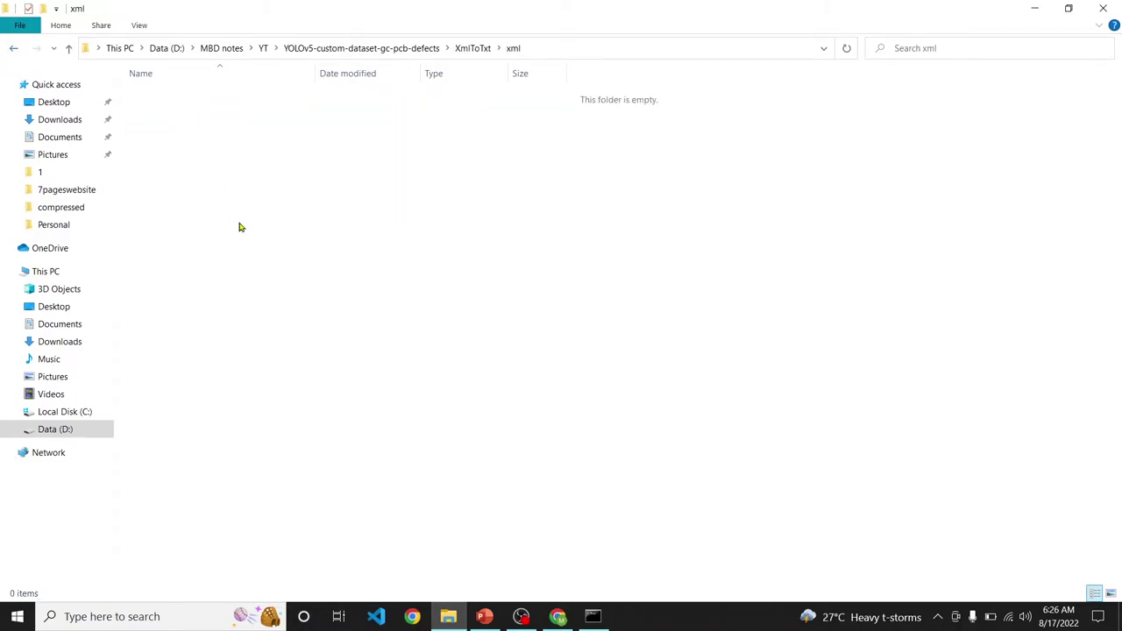
key(ctrl+v)
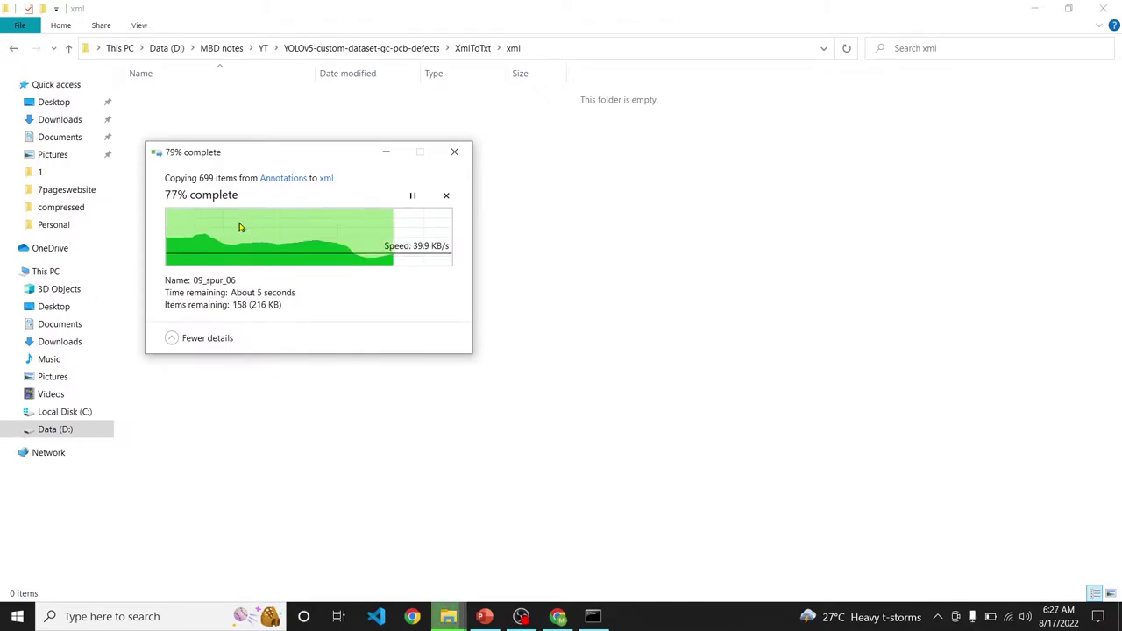
key(alt+Up)
double_click(170, 127)
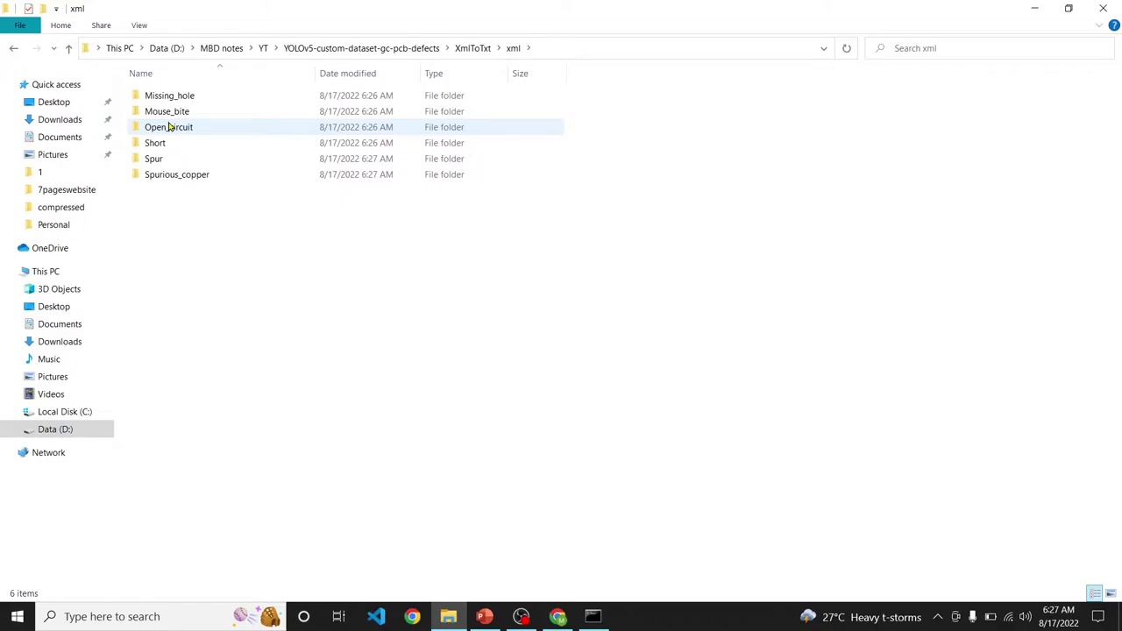
click(13, 52)
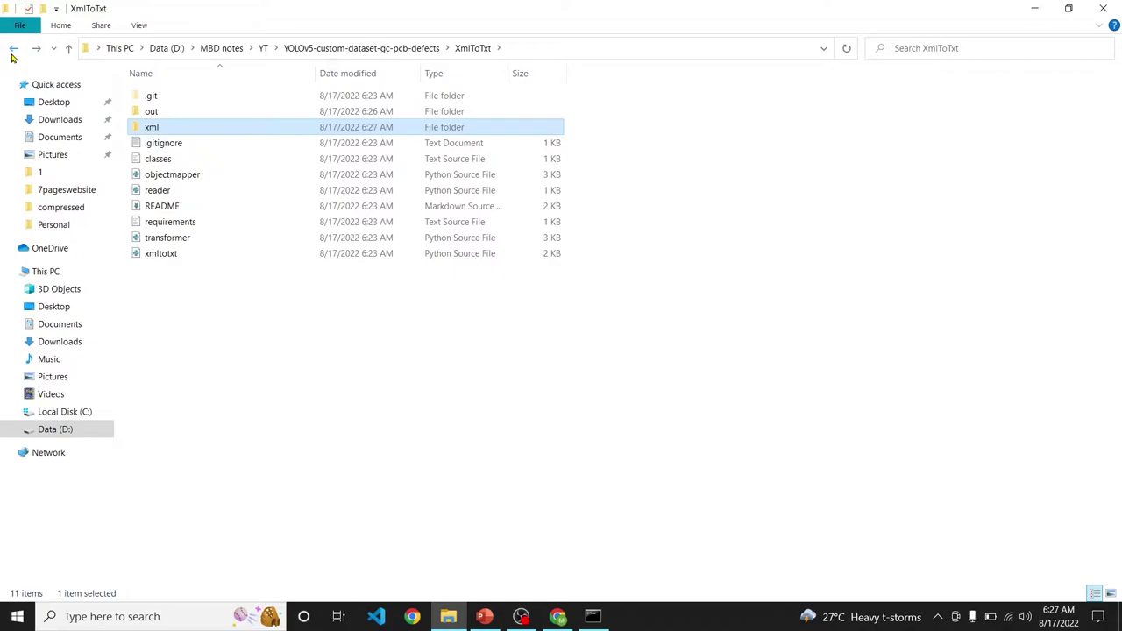
- Replace the contents of classes.txt with the class name missing_hole copied from 01_missing_hole_11.xml, and save the file
click(158, 159)
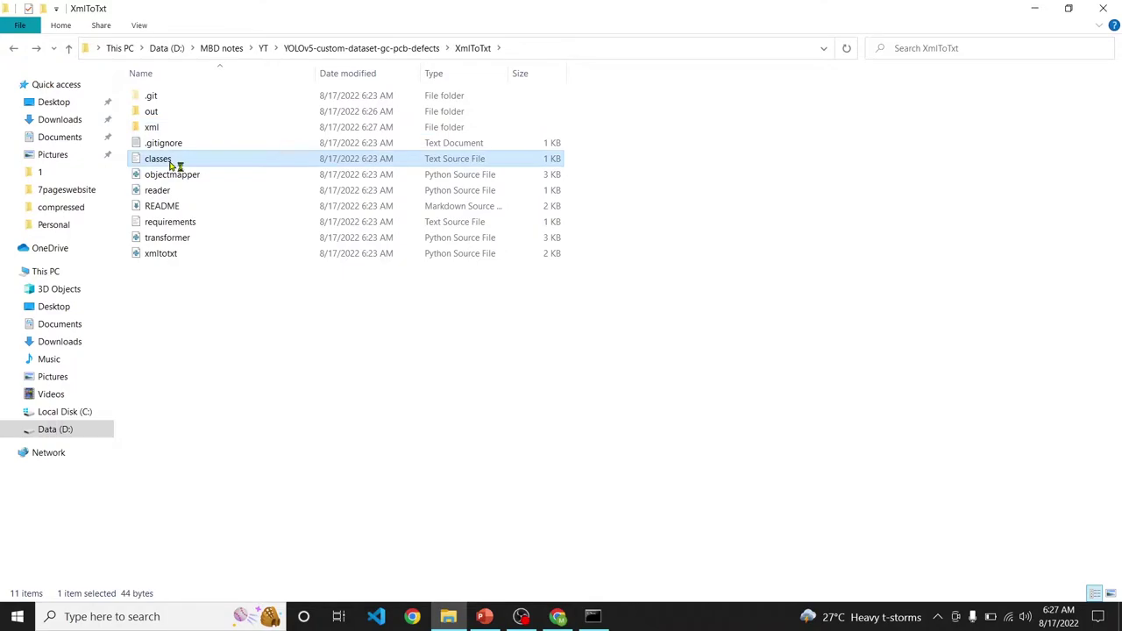
double_click(171, 163)
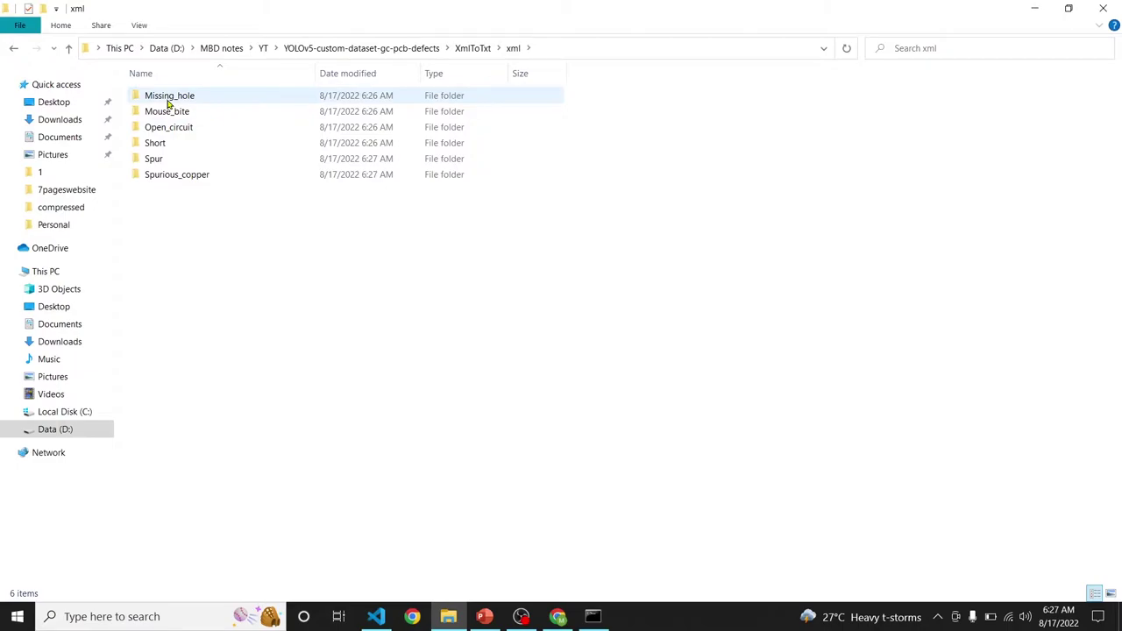
double_click(169, 100)
click(191, 254)
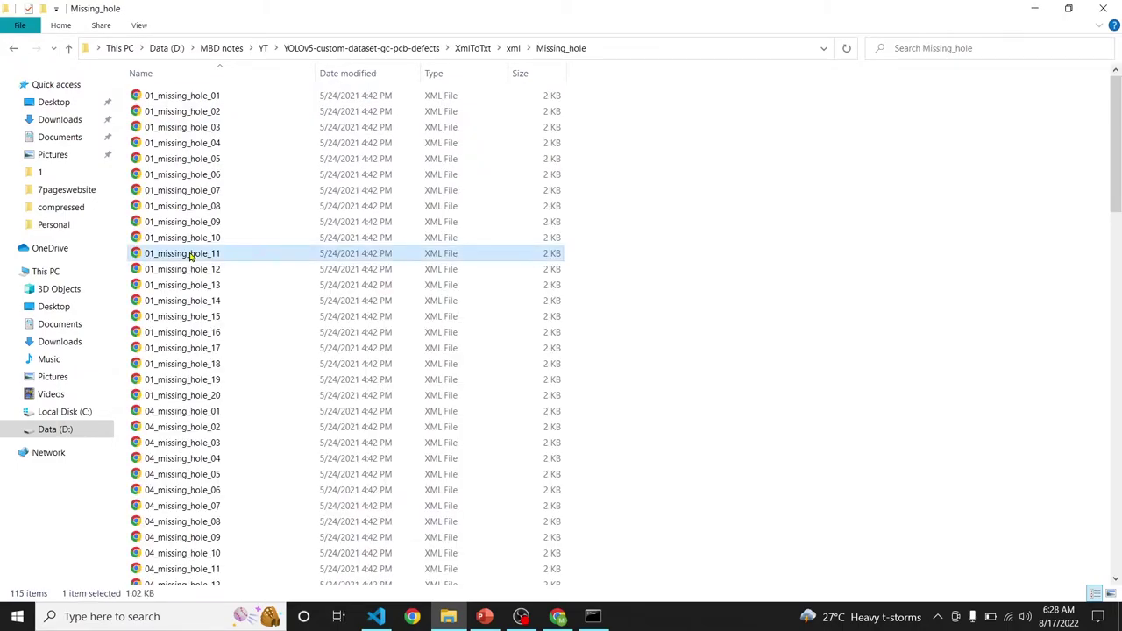
double_click(190, 254)
double_click(48, 259)
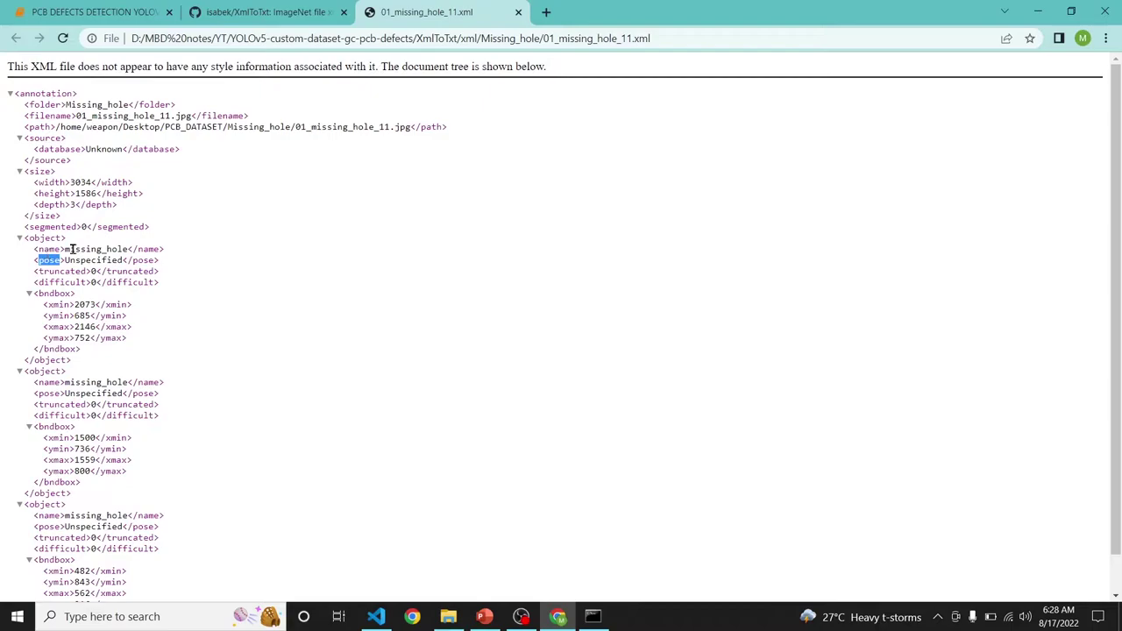
double_click(74, 250)
key(ctrl+c)
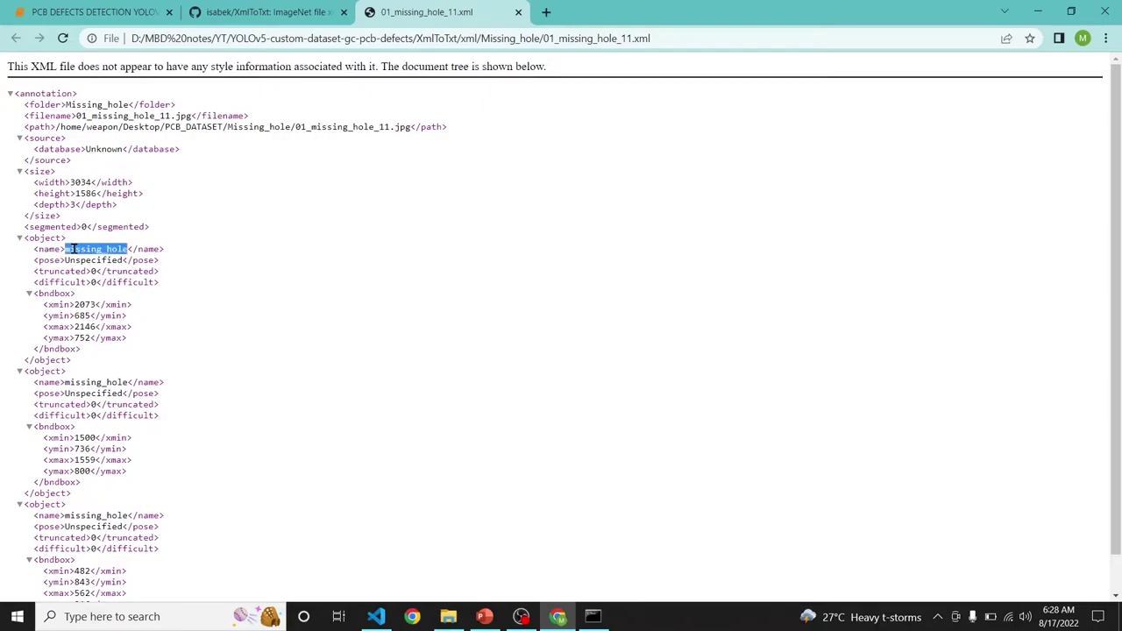
click(379, 616)
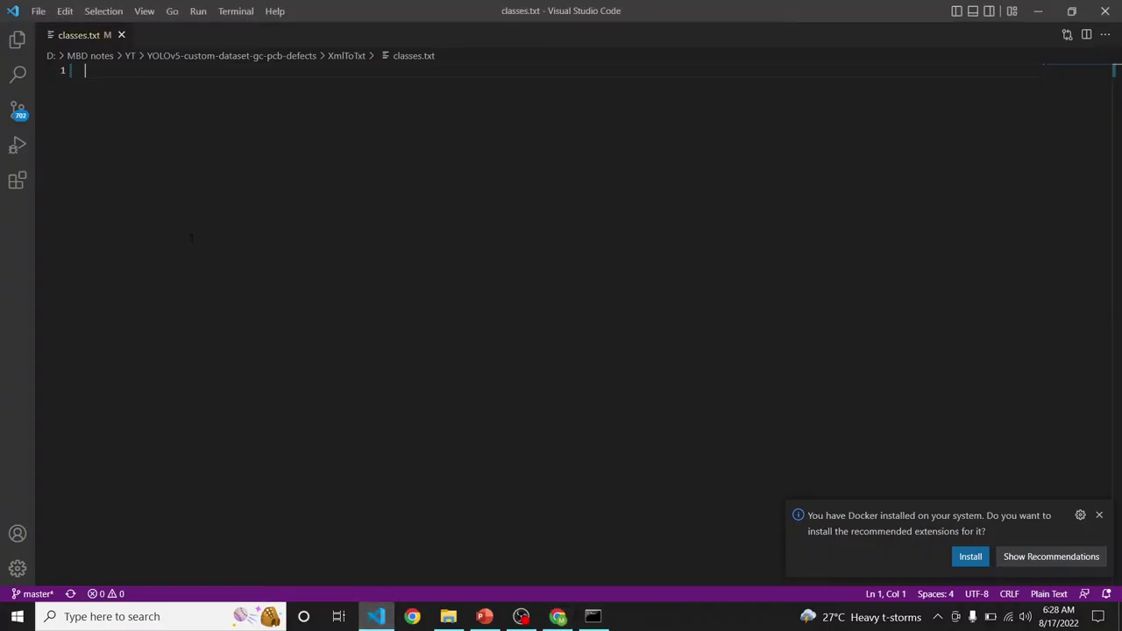
key(ctrl+v)
key(Return)
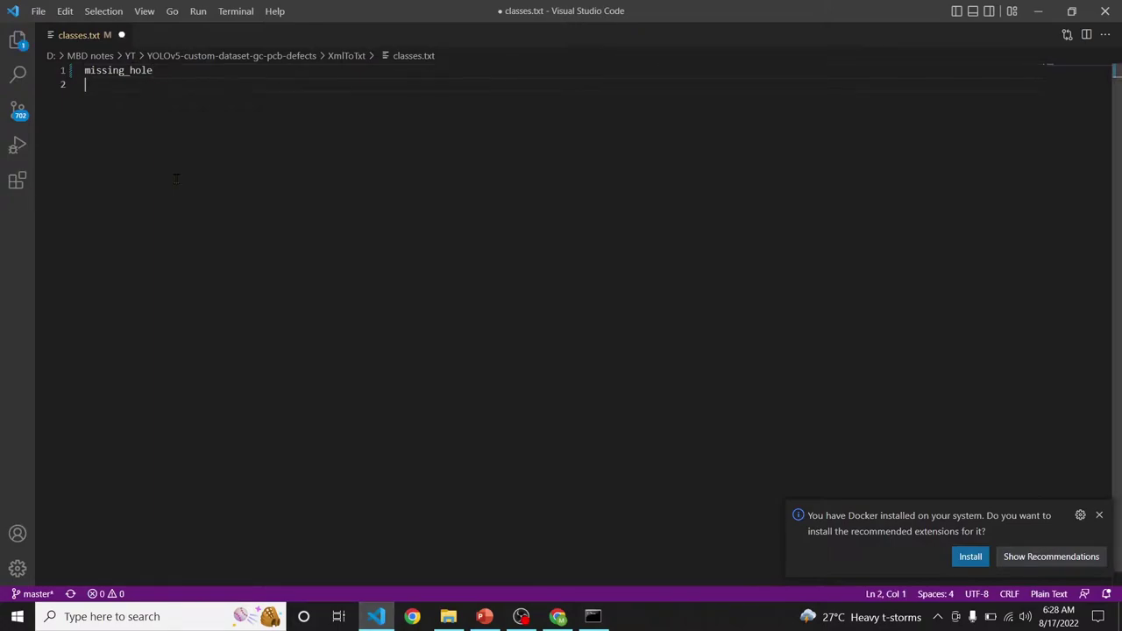
key(ctrl+s)
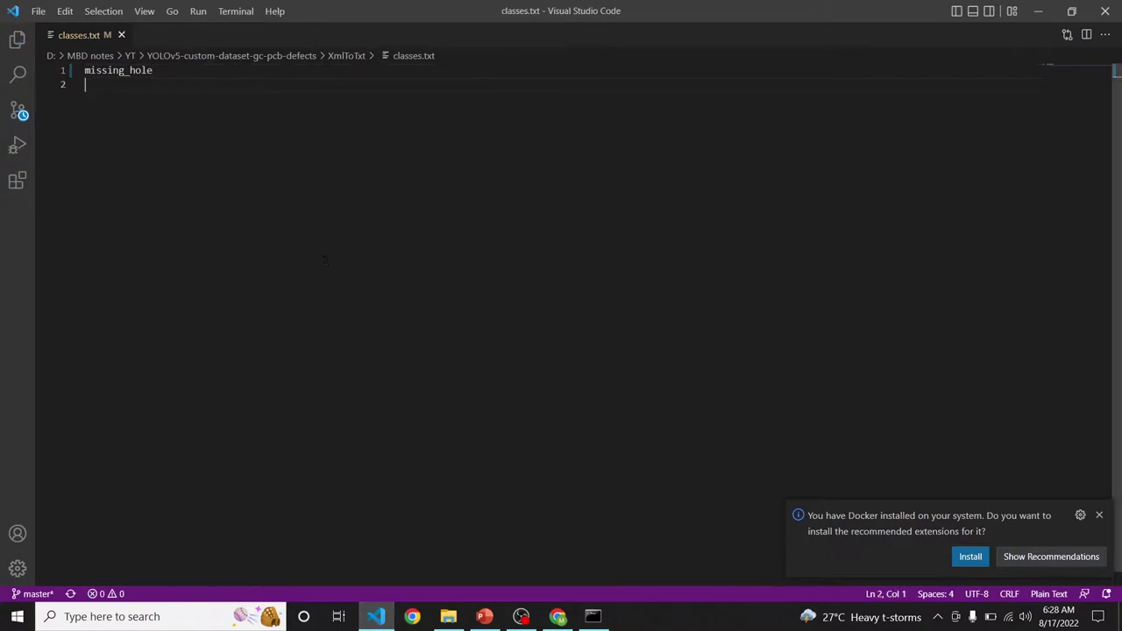
- Copy the class name mouse_bite from 01_mouse_bite_03.xml and add it as the second line of classes.txt
click(557, 616)
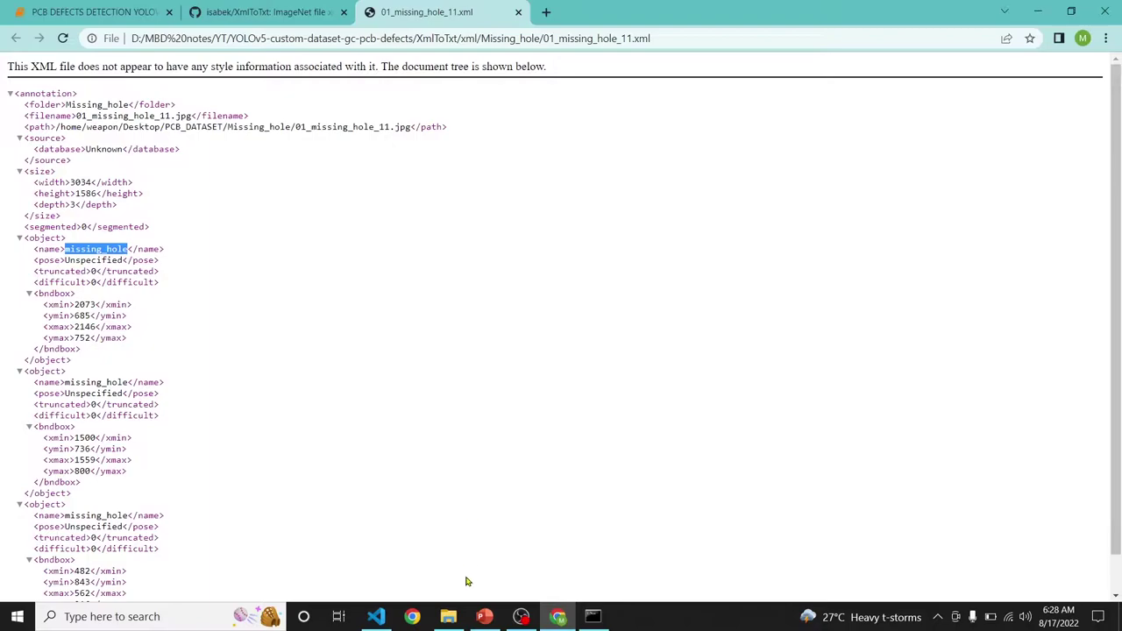
click(448, 616)
click(14, 48)
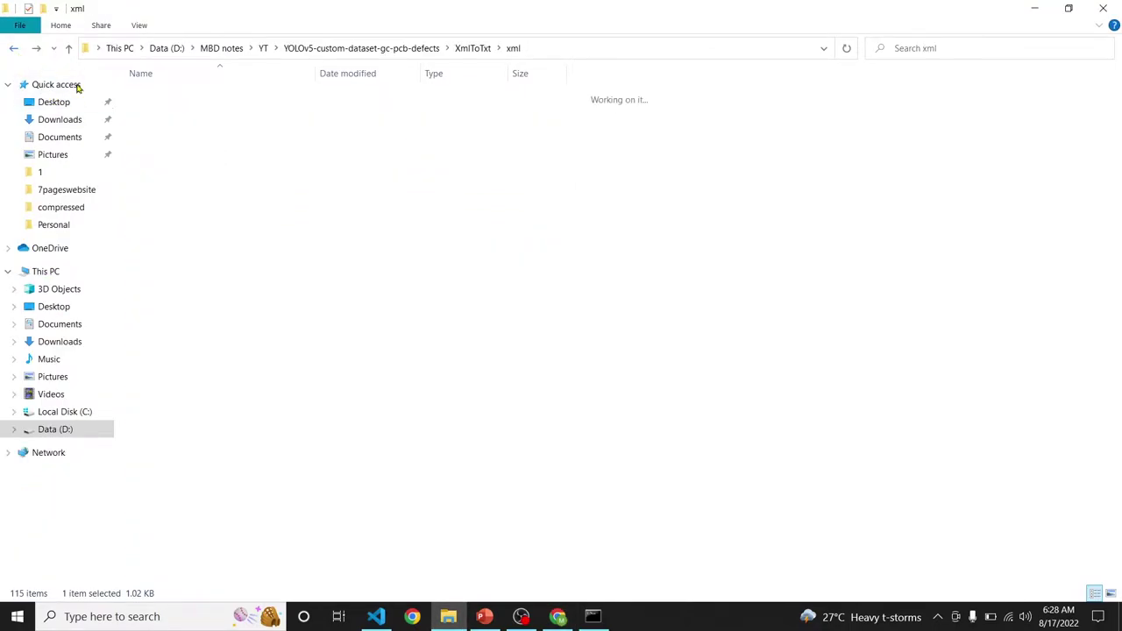
double_click(176, 111)
double_click(175, 127)
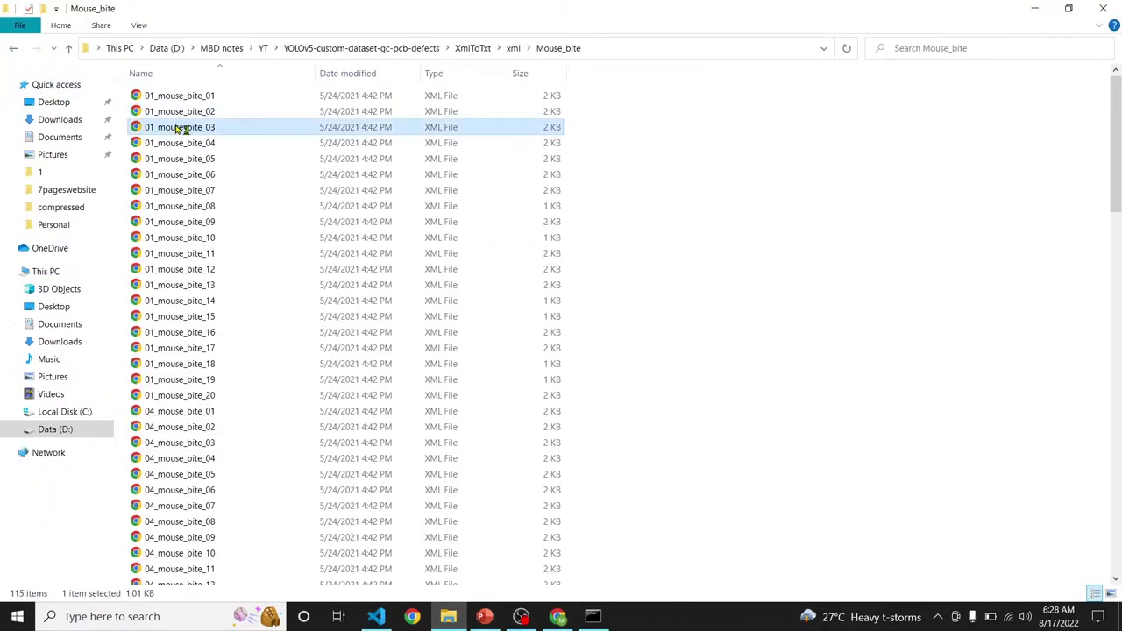
double_click(92, 252)
key(ctrl+c)
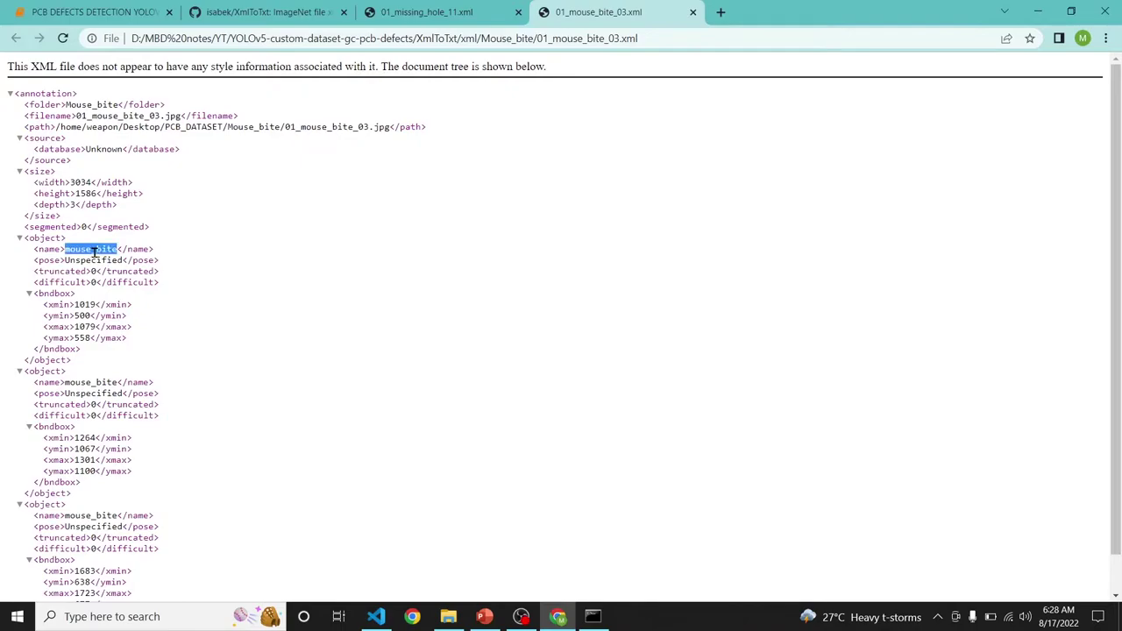
click(375, 616)
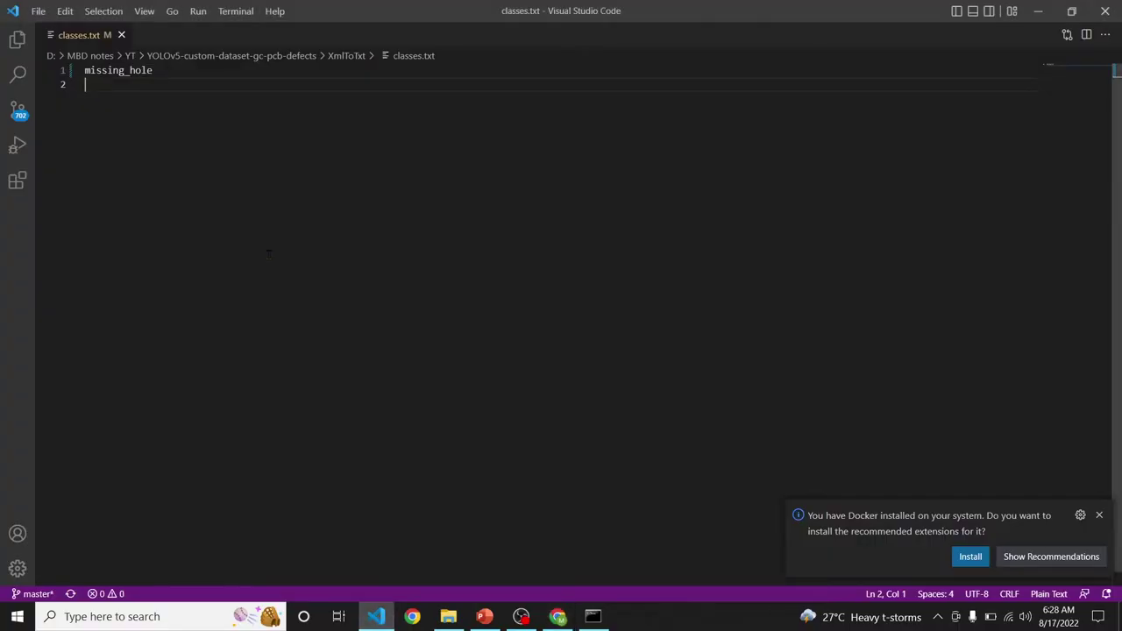
key(ctrl+v)
key(Return)
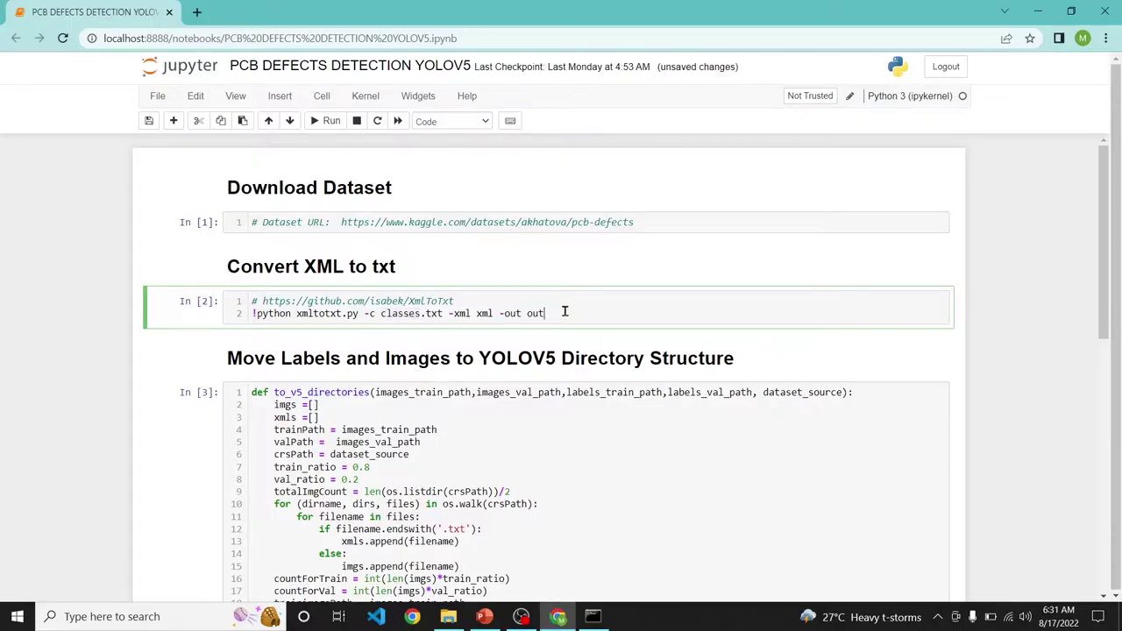
- Review the xmltotxt.py conversion command in the notebook's Convert XML to txt cell
drag(564, 313, 247, 324)
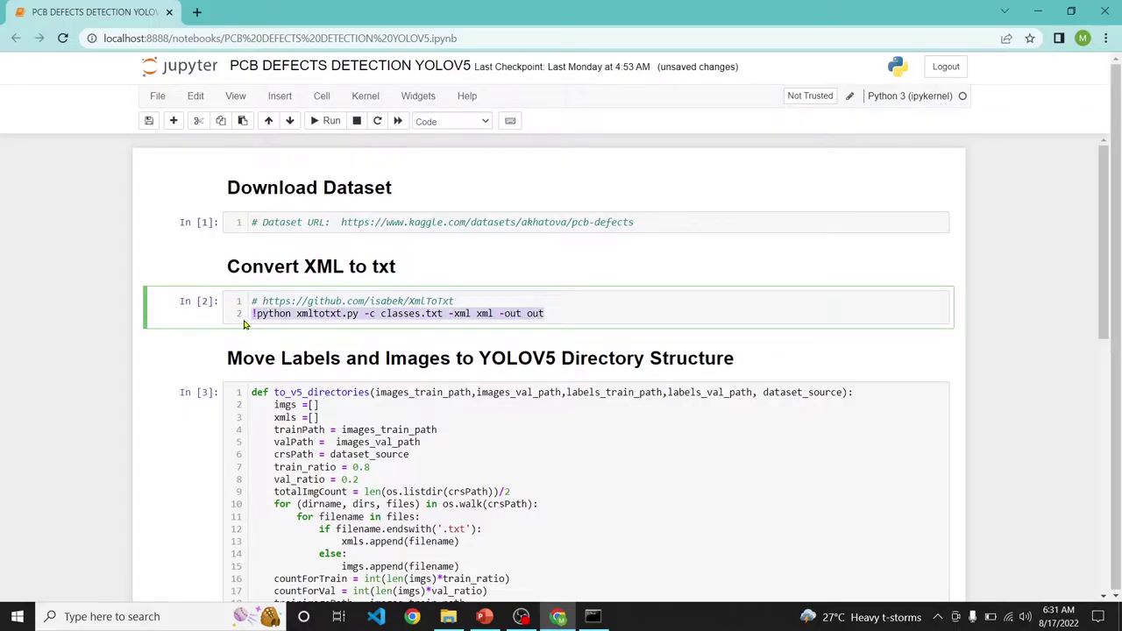
click(461, 298)
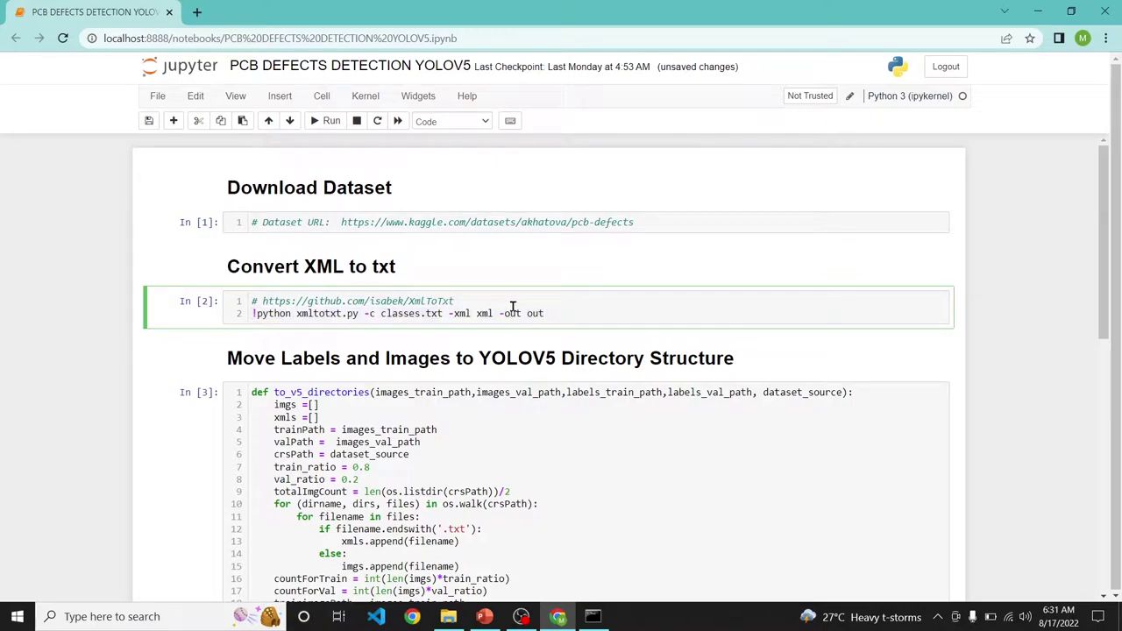
- Add an import os line and start an os.chdir() call above the xmltotxt.py command in the Convert XML to txt cell
key(Return)
text(impor)
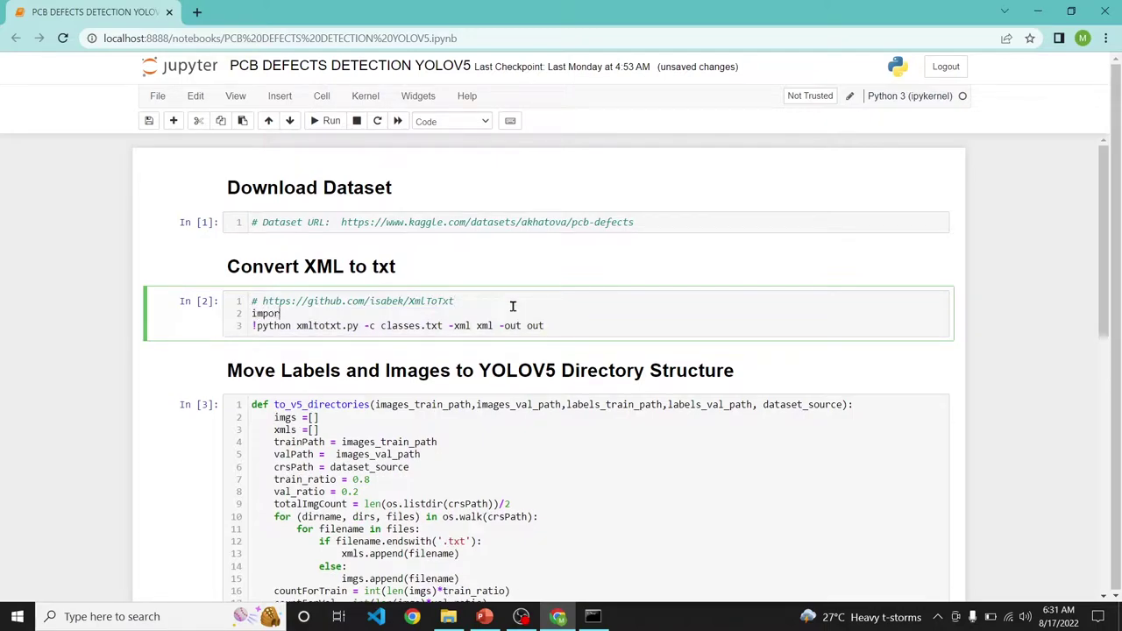
text(t os)
key(Return)
text(os.chdire)
key(BackSpace)
text(()
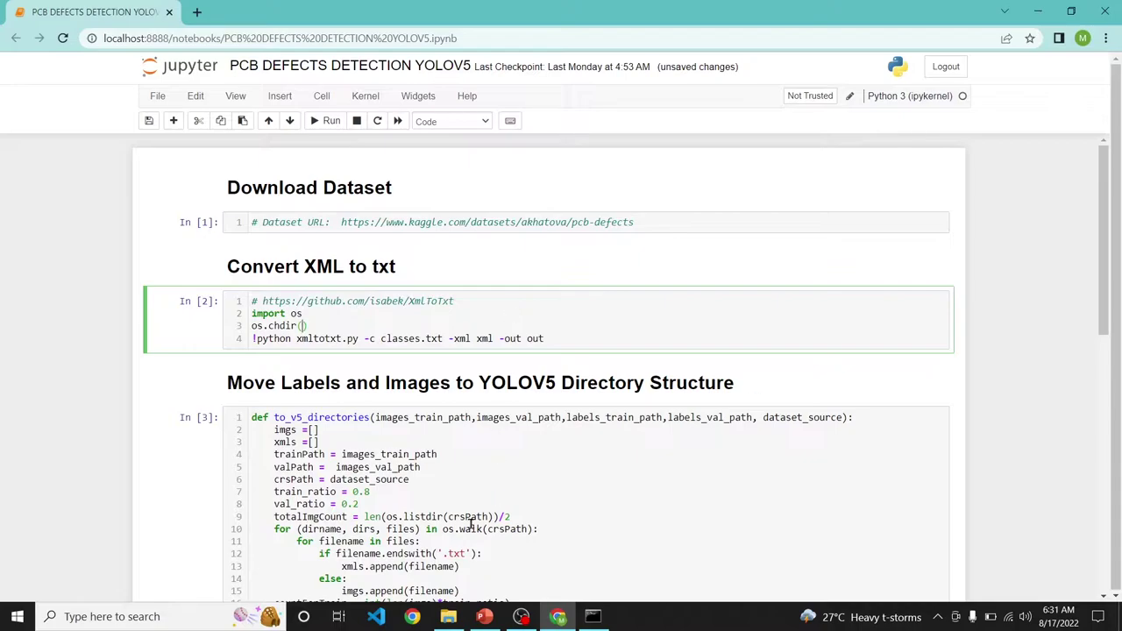
- Copy the XmlToTxt folder's path from File Explorer and paste it in quotes as the os.chdir argument in the notebook
click(448, 616)
click(307, 112)
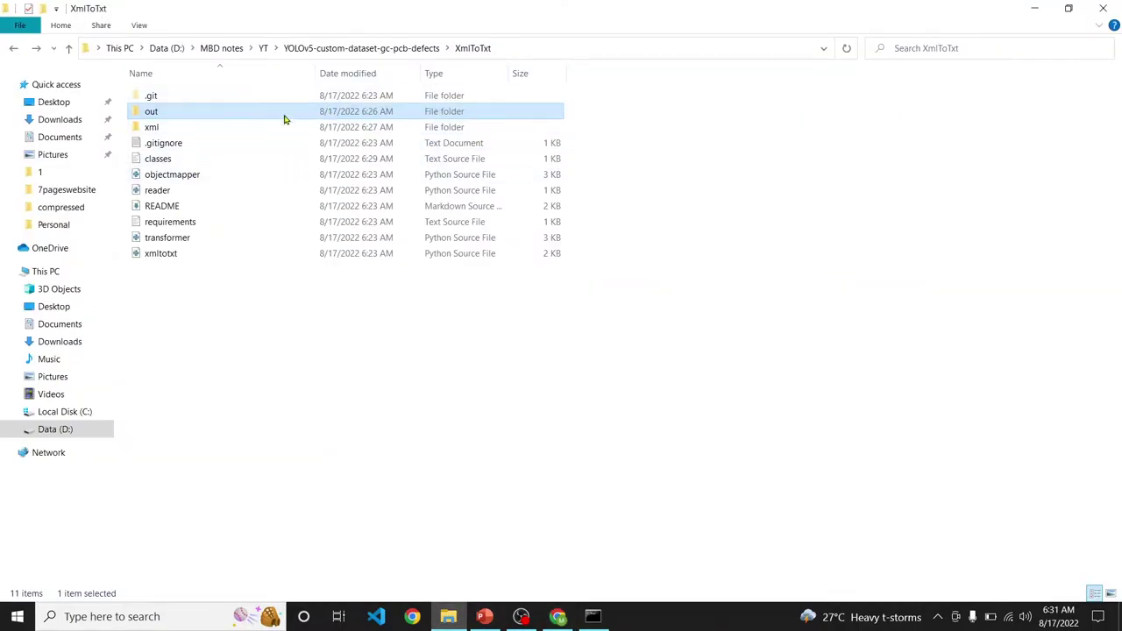
click(532, 47)
key(ctrl+c)
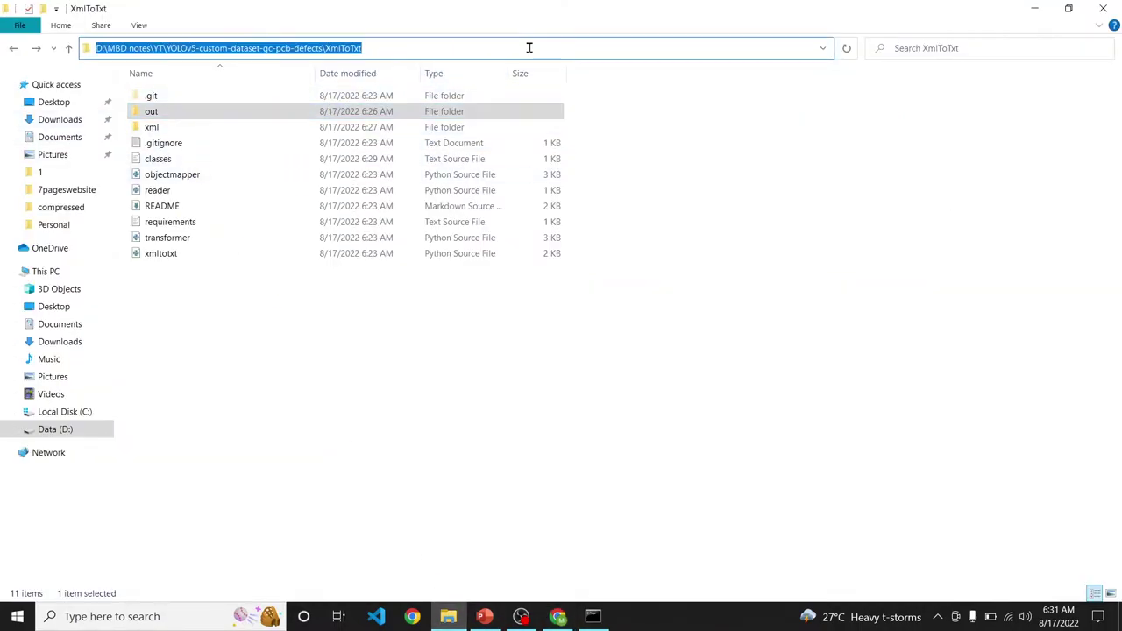
click(557, 616)
click(302, 326)
text(")
key(ctrl+v)
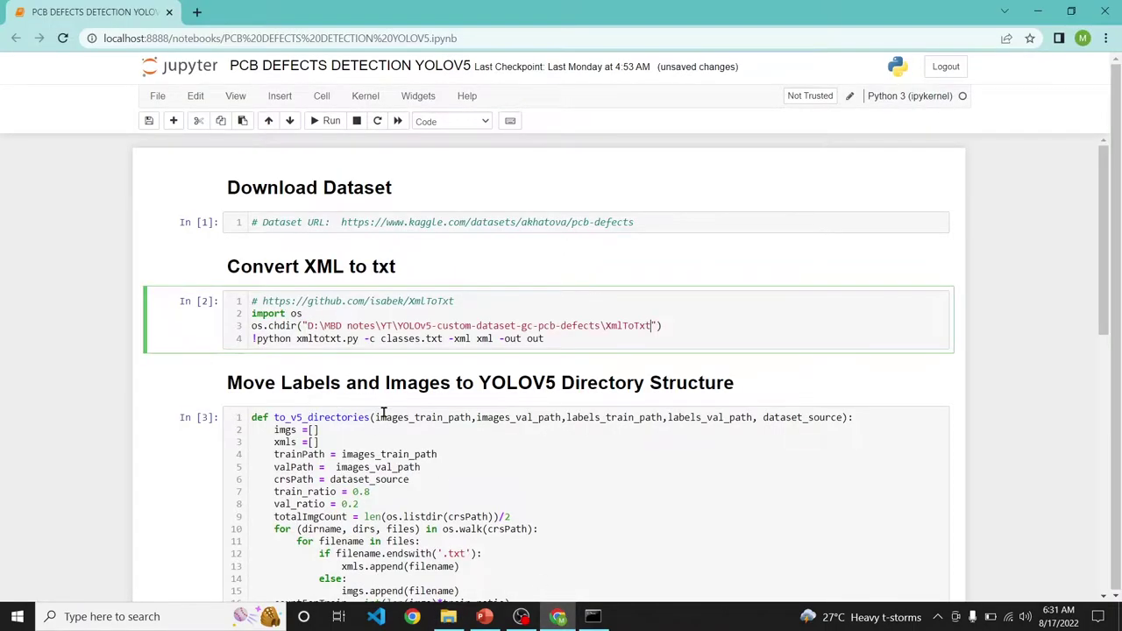
- Replace every backslash in the os.chdir path with a forward slash, giving D:/MBD notes/YT/YOLOv5-custom-dataset-gc-pcb-defects/XmlToTxt
click(324, 325)
key(BackSpace)
text(/)
click(380, 325)
key(BackSpace)
text(/)
click(395, 325)
key(BackSpace)
text(/)
click(606, 325)
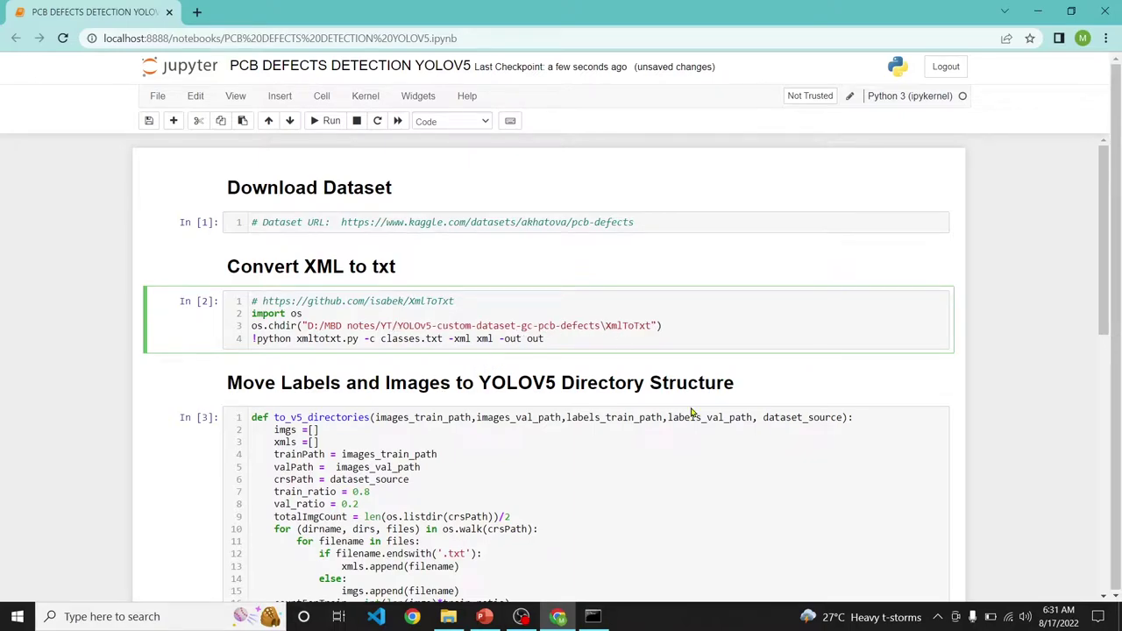
key(BackSpace)
text(/)
- Check the folder, script, classes.txt, xml and out arguments in the Convert XML to txt cell, and run the cell
double_click(627, 325)
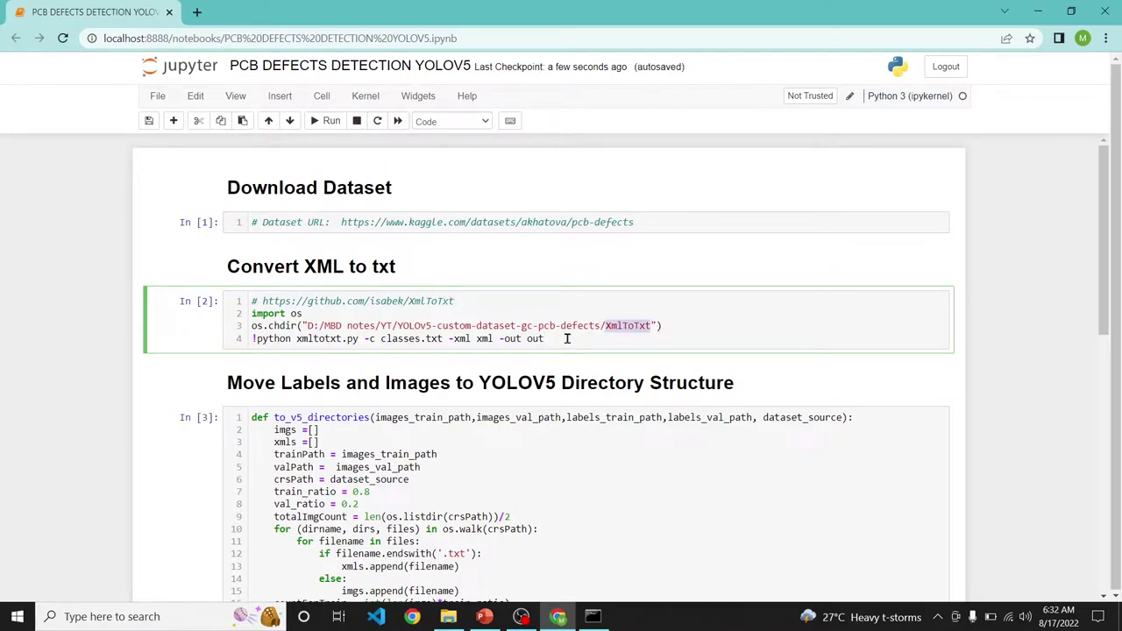
double_click(322, 339)
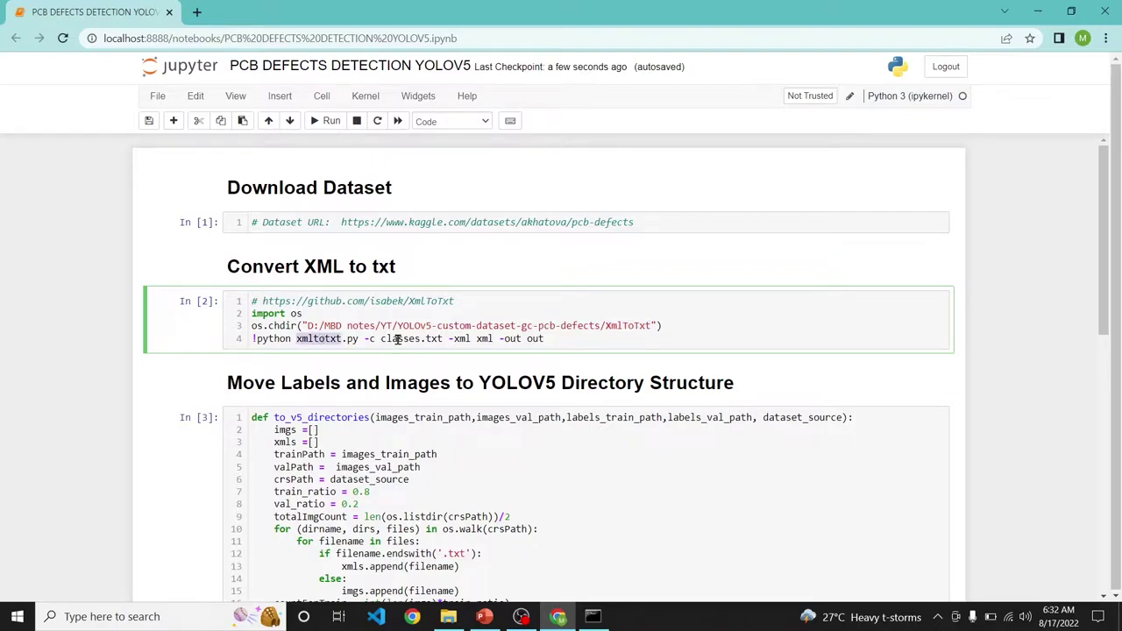
double_click(396, 339)
double_click(485, 339)
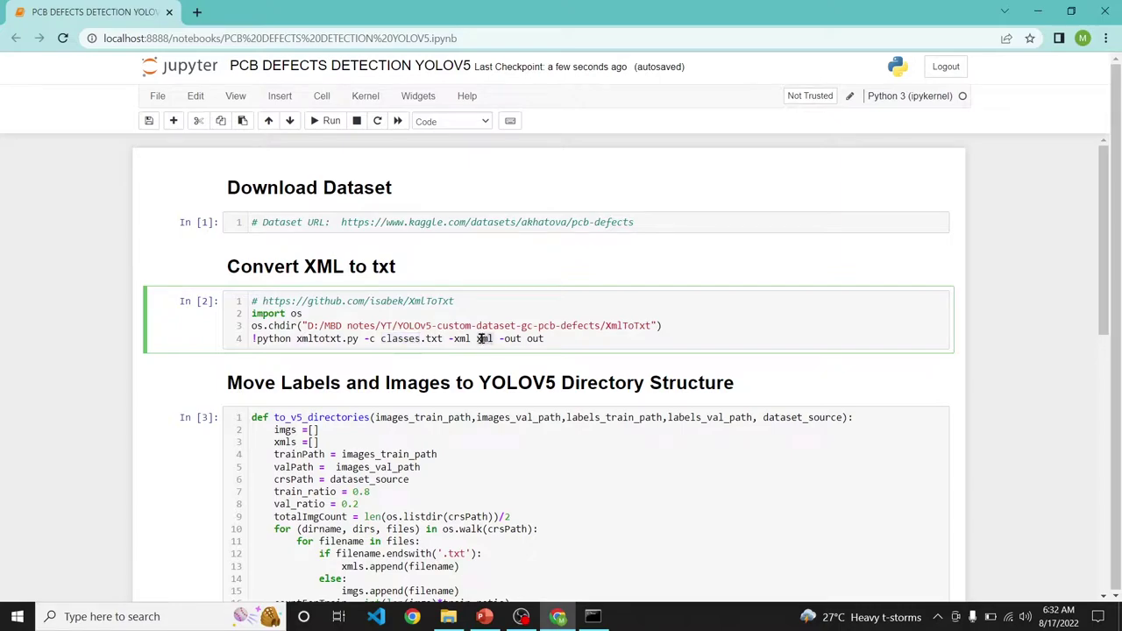
double_click(536, 340)
click(570, 341)
key(shift+Return)
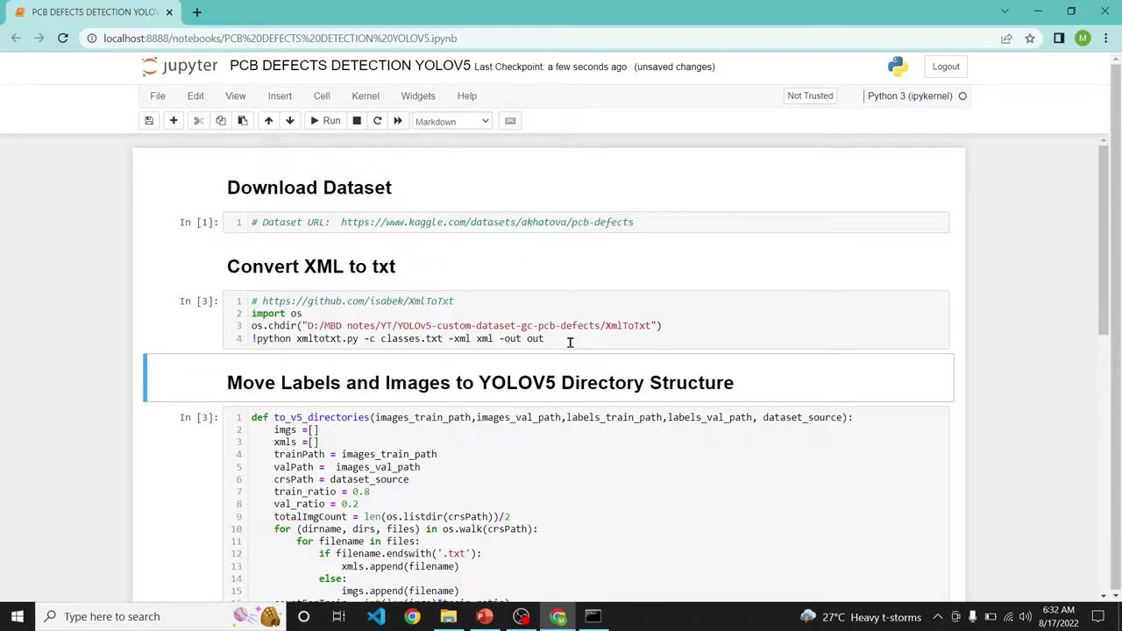
- Examine the converted txt files in the Spurious_copper and Open_circuit folders of XmlToTxt's out folder in File Explorer
click(450, 617)
double_click(151, 131)
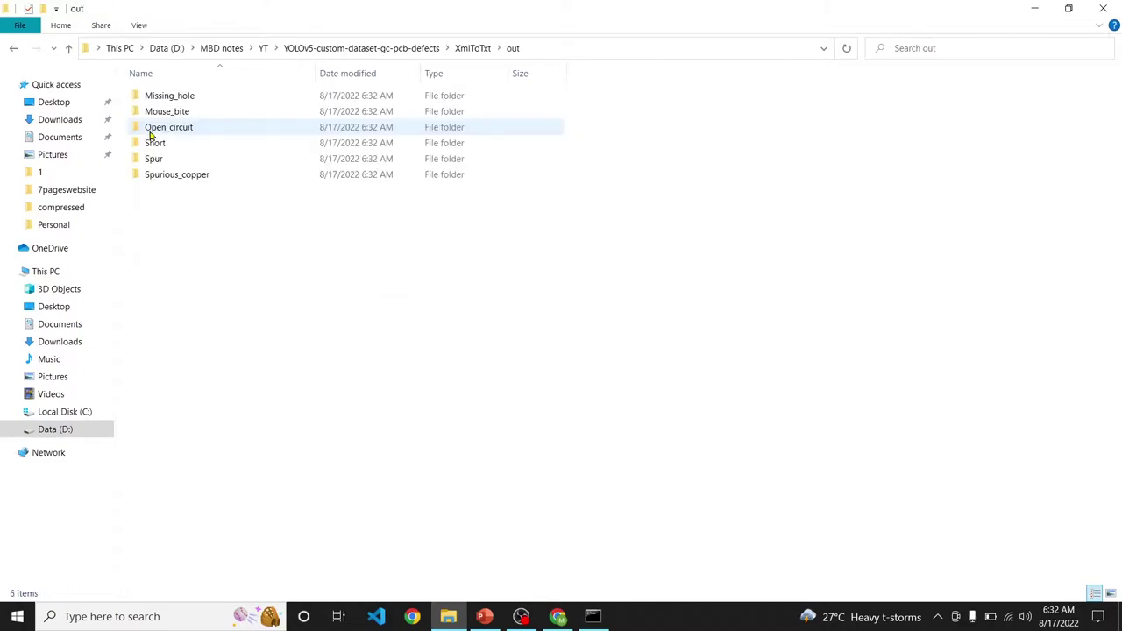
double_click(156, 177)
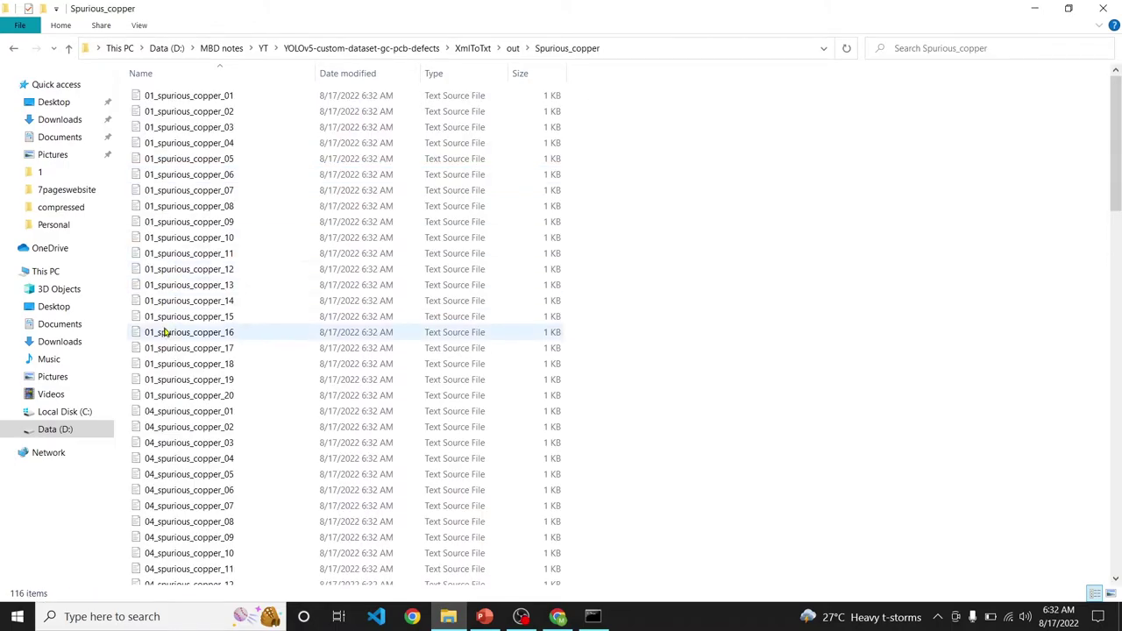
scroll(163, 332, down, 4)
scroll(164, 331, down, 20)
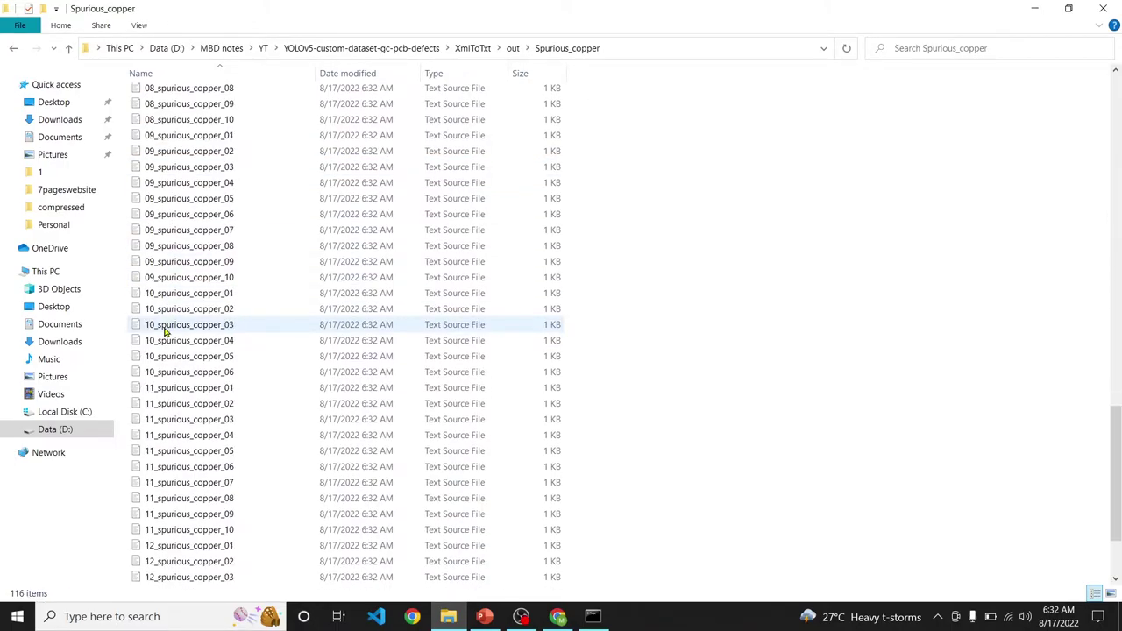
scroll(164, 332, up, 4)
key(alt+Left)
key(alt+Left)
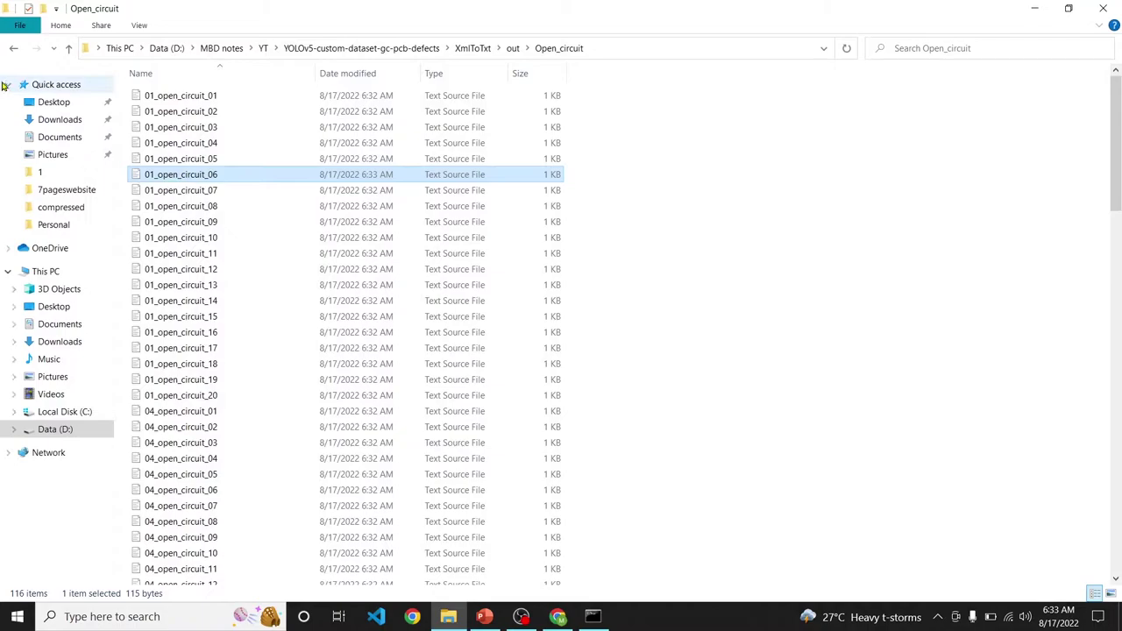
click(13, 49)
- Copy all six converted defect folders, Missing_hole through Spurious_copper, from the out folder and return to XmlToTxt
drag(166, 201, 161, 102)
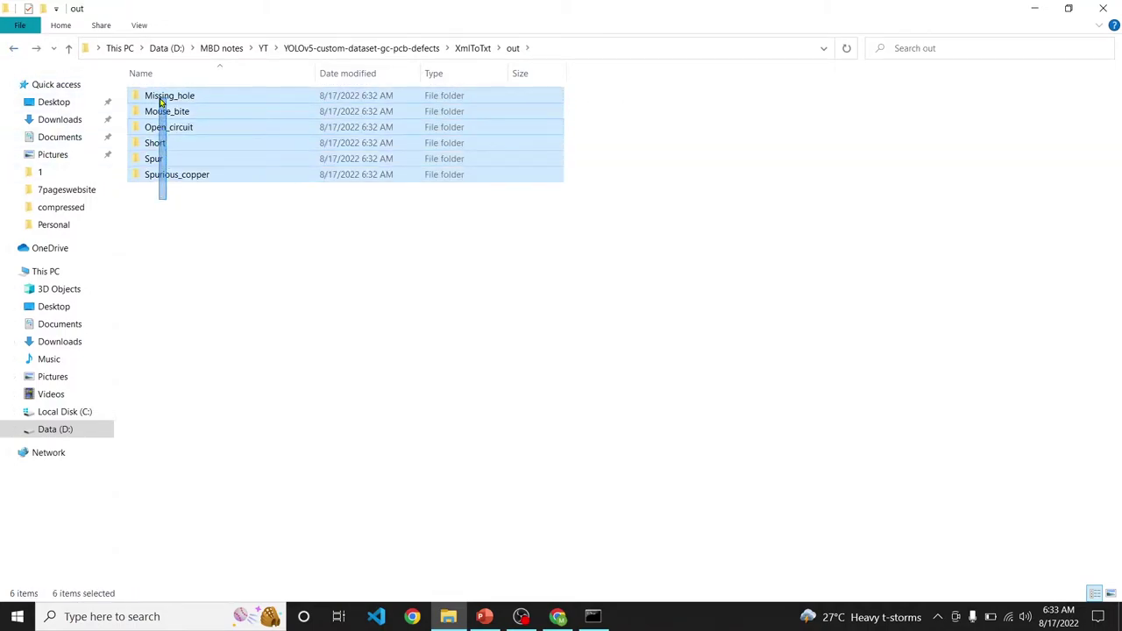
click(198, 226)
drag(175, 213, 164, 101)
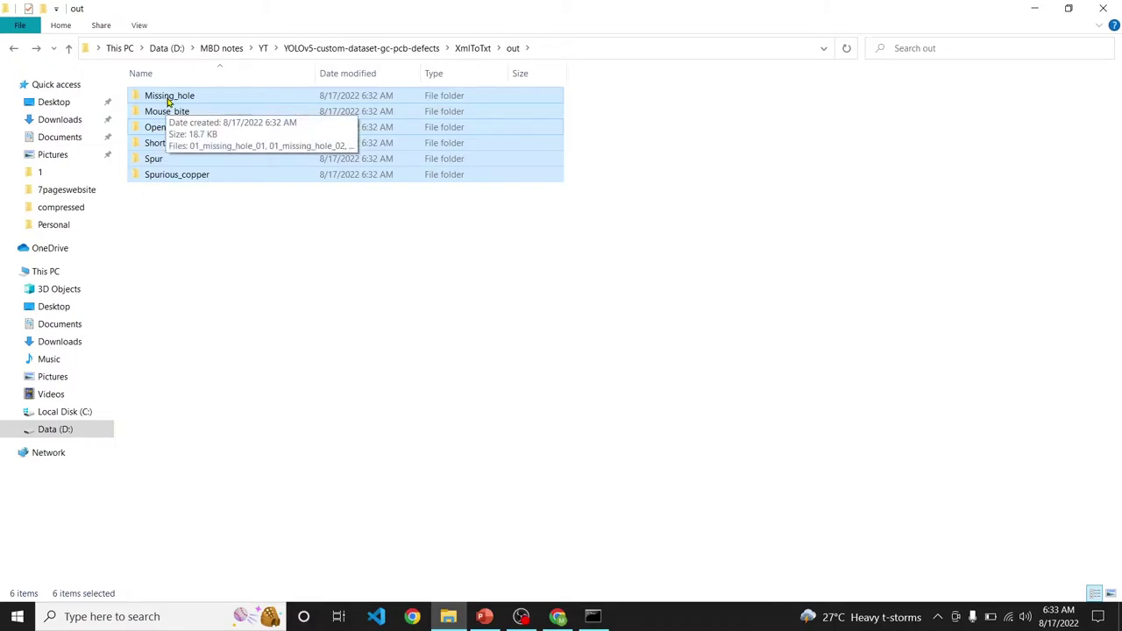
click(20, 55)
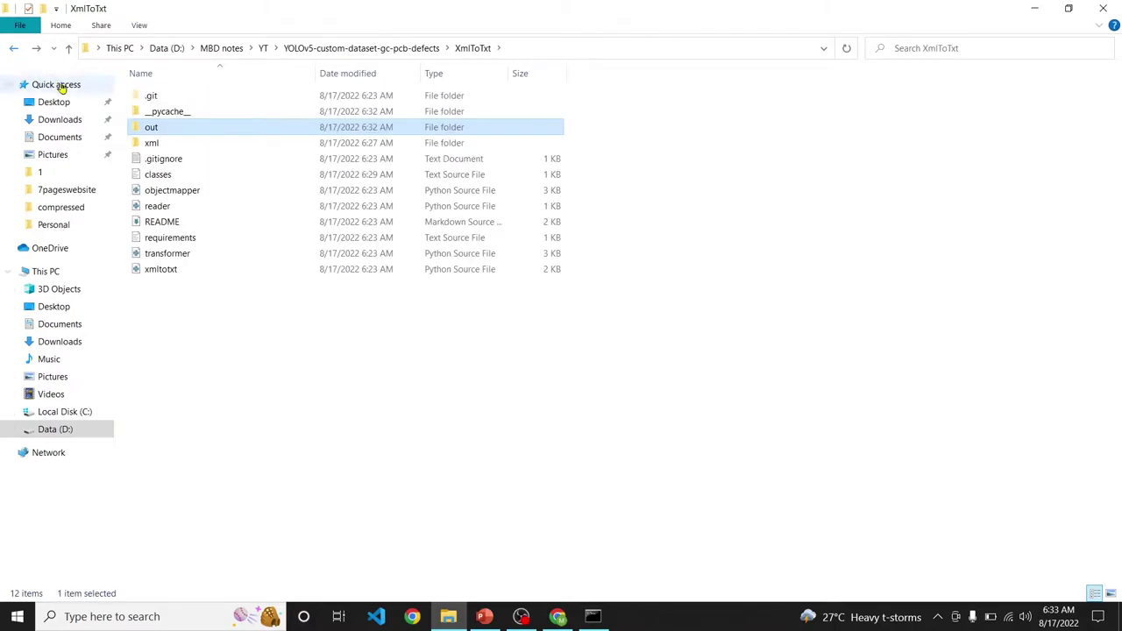
double_click(149, 134)
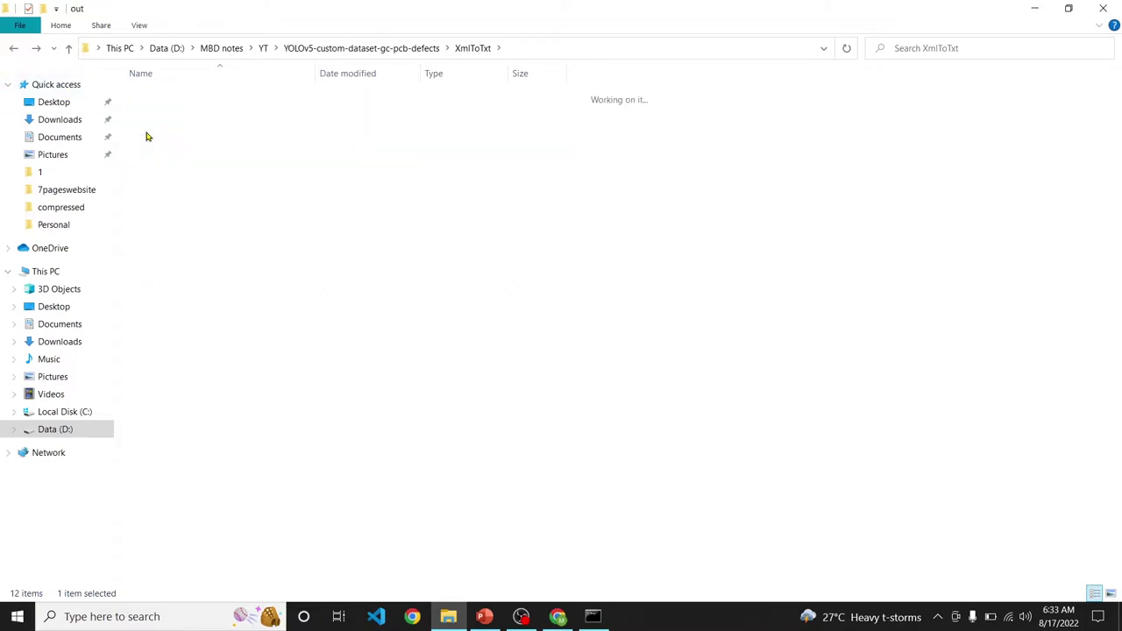
drag(202, 217, 153, 100)
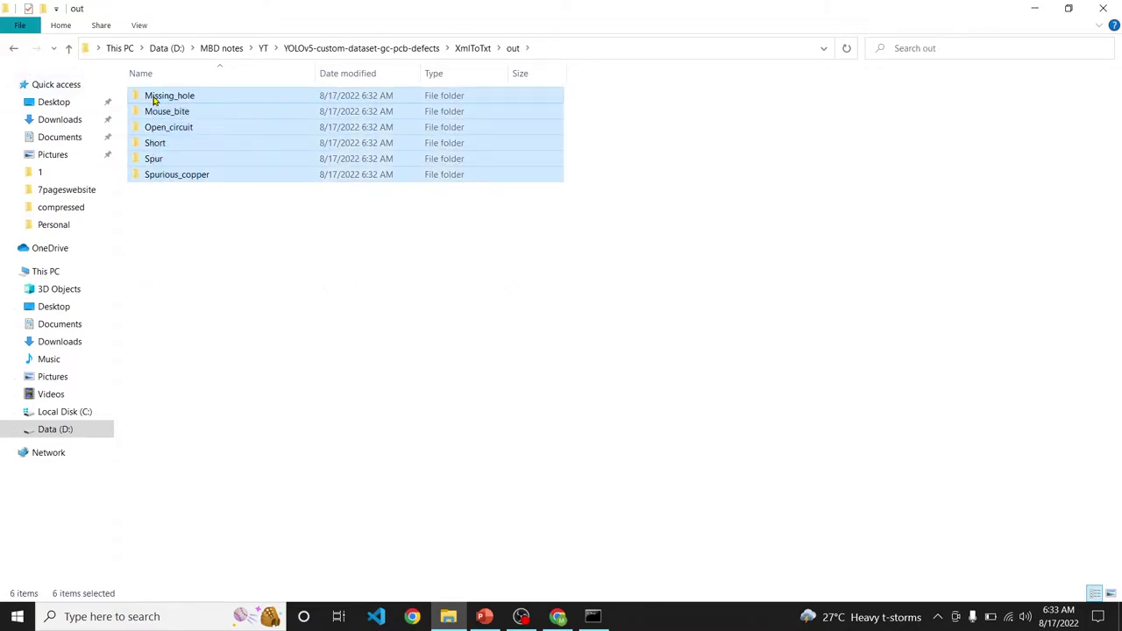
click(11, 56)
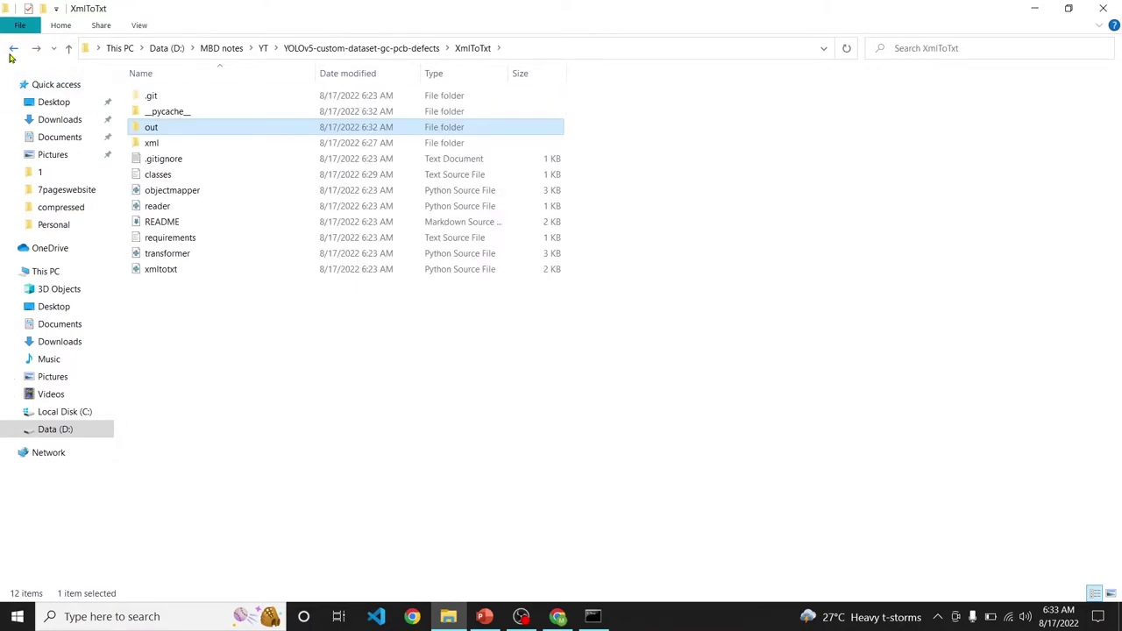
- Delete the six original XML folders in PCB_DATASET's Annotations folder and paste the converted txt folders in their place
click(10, 54)
double_click(162, 98)
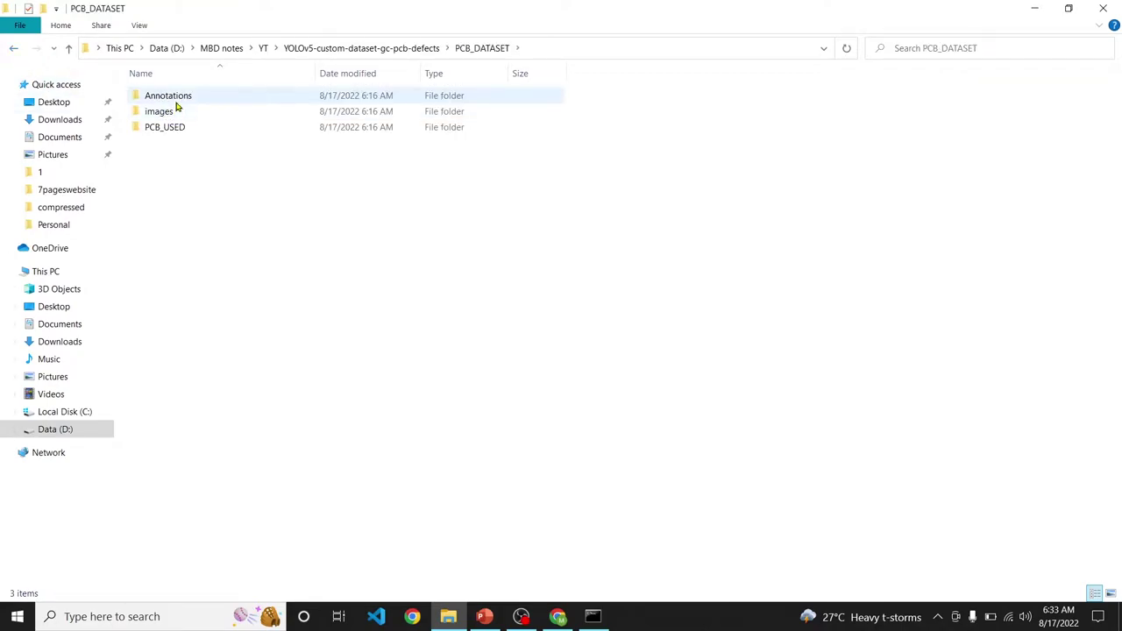
double_click(176, 102)
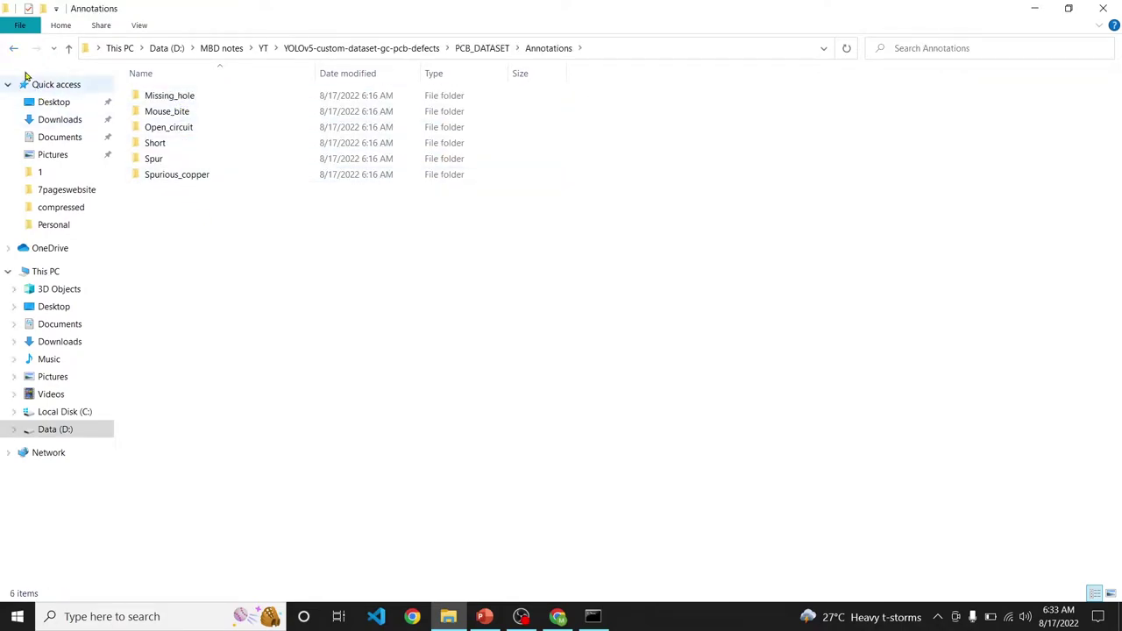
click(14, 56)
double_click(168, 102)
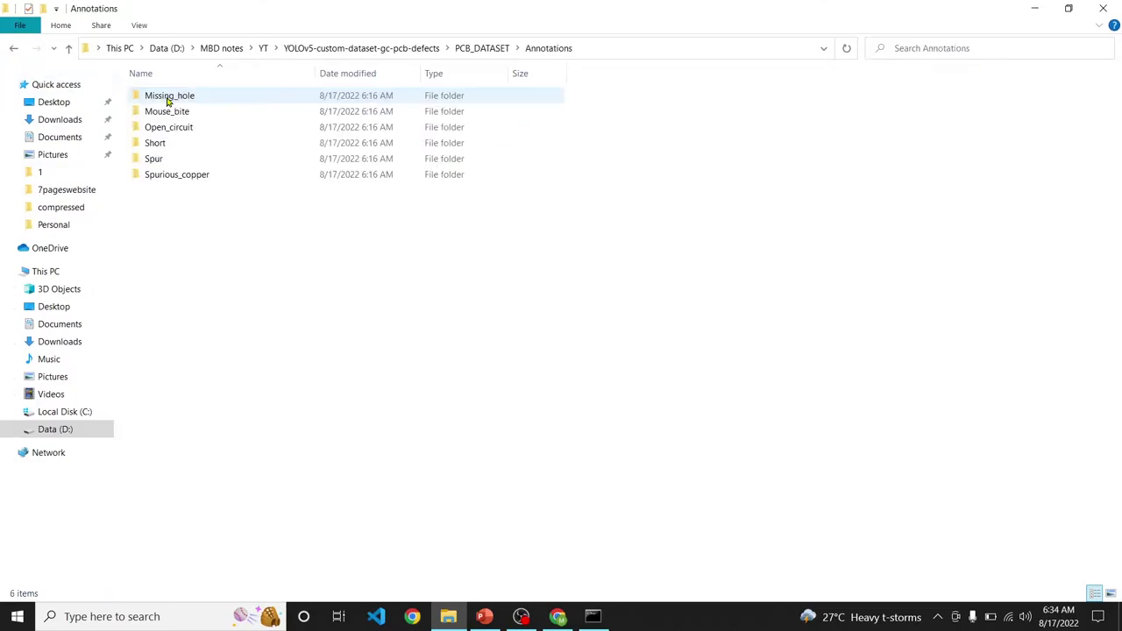
drag(231, 219, 155, 99)
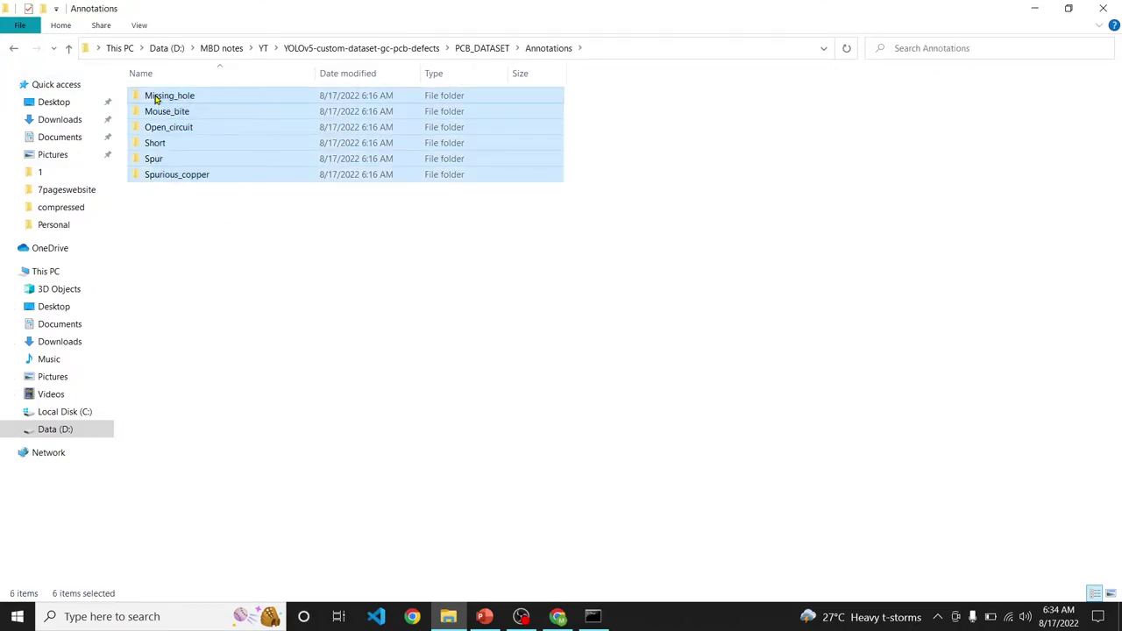
key(Delete)
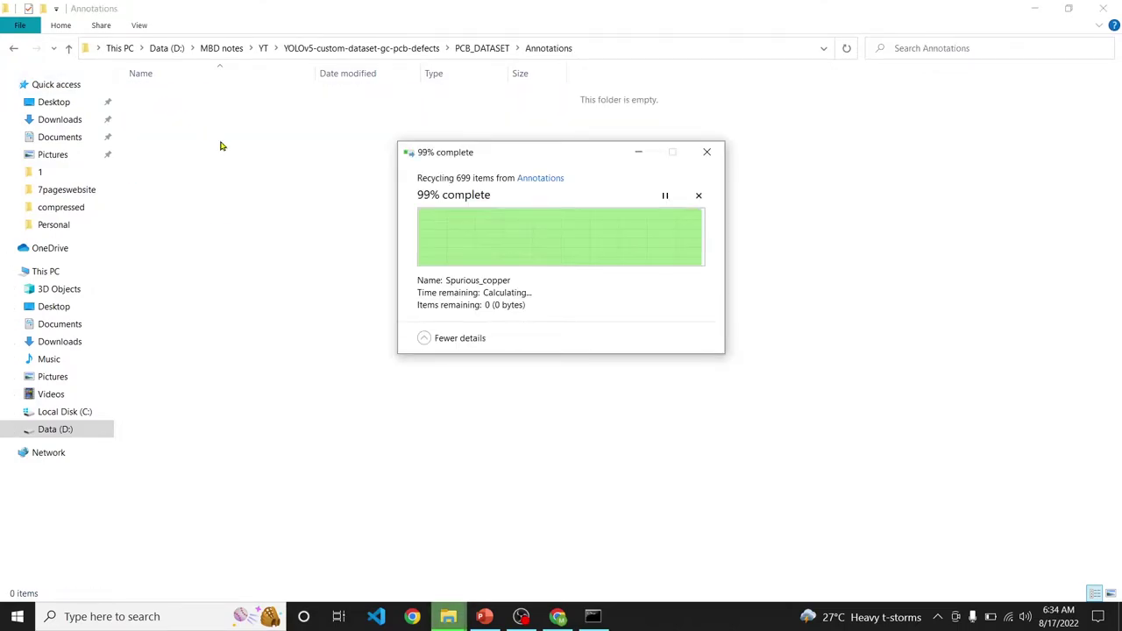
key(ctrl+v)
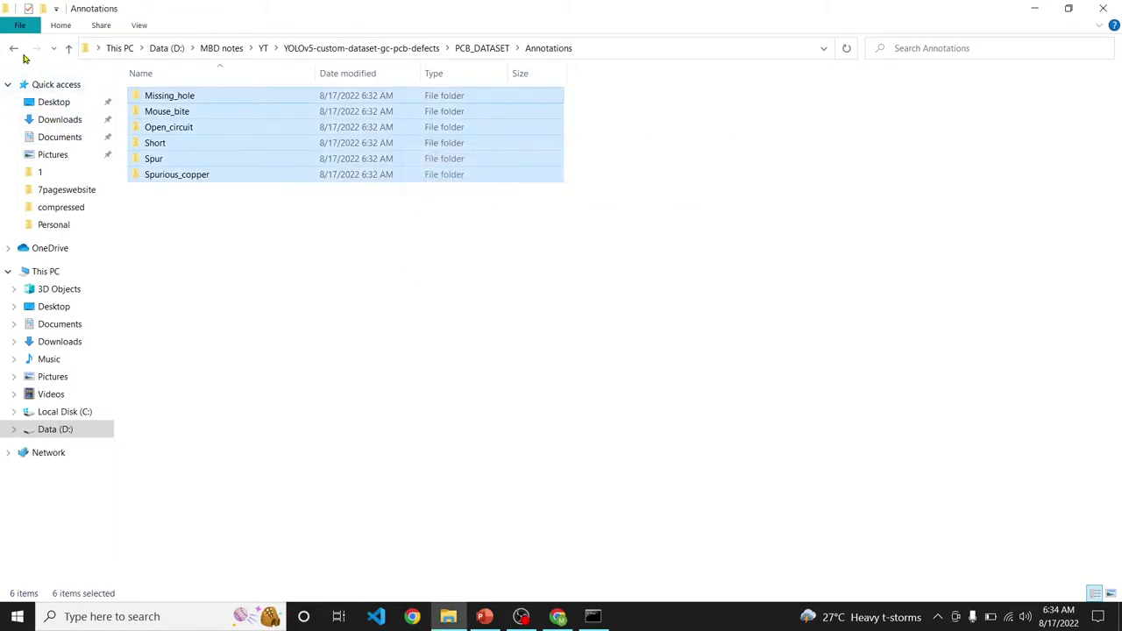
- Return to the YOLOv5-custom-dataset-gc-pcb-defects folder and delete the XmlToTxt folder
click(13, 49)
click(13, 49)
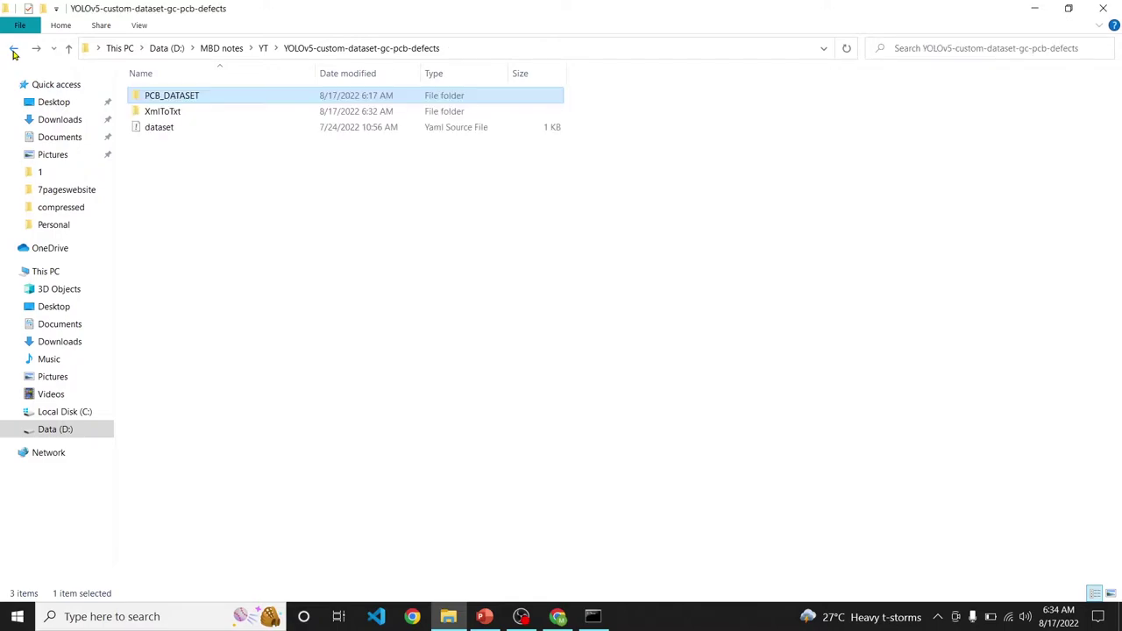
click(198, 115)
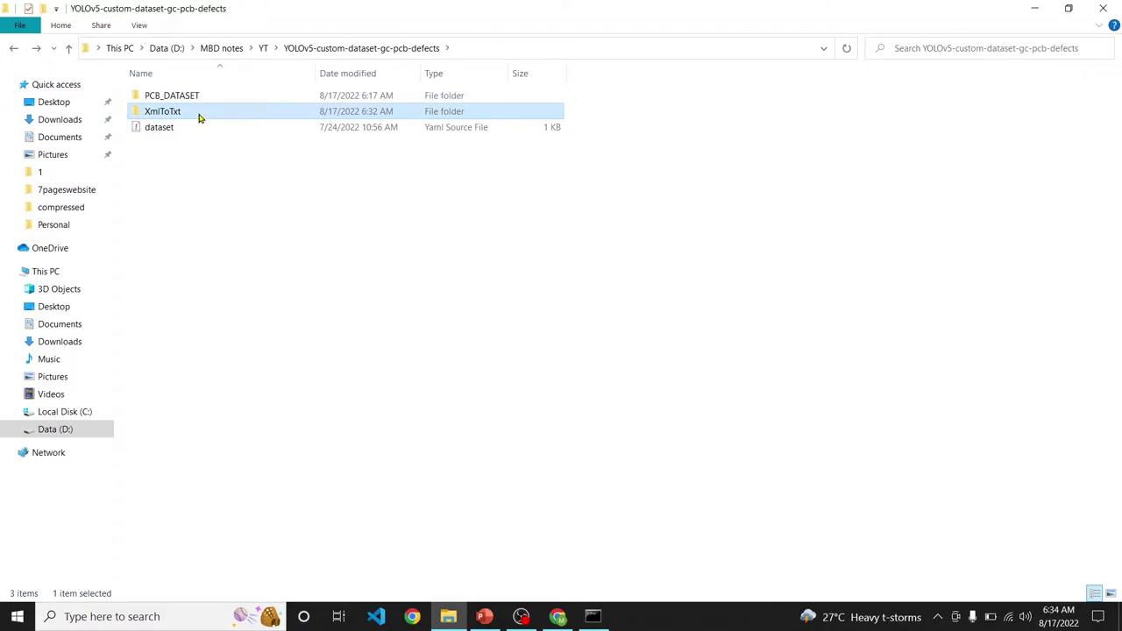
key(Delete)
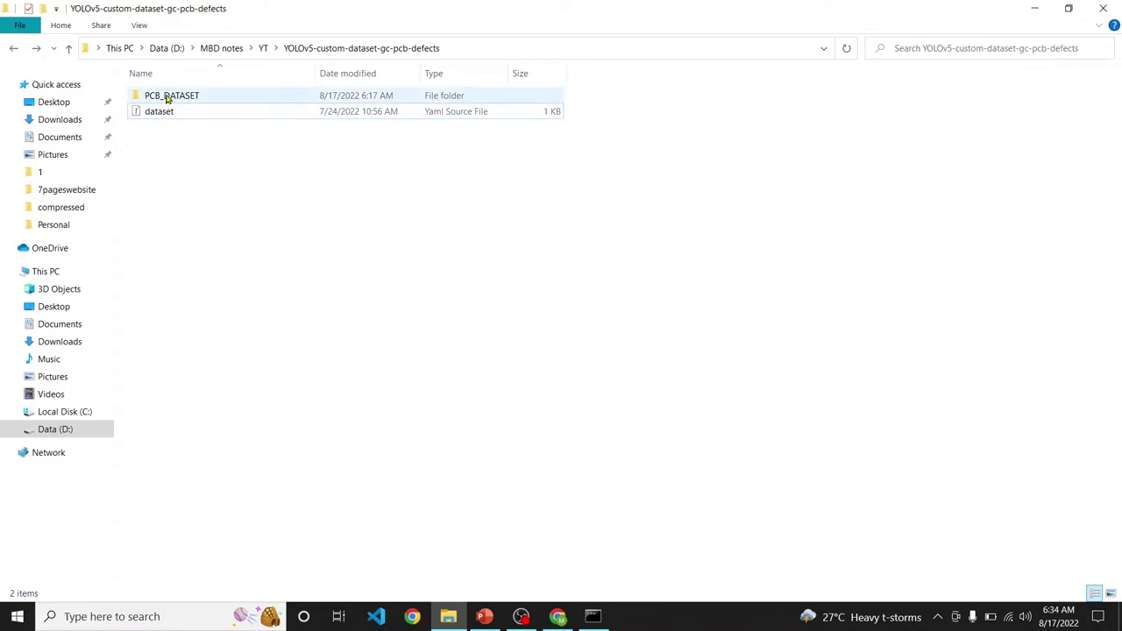
- Review the Annotations and images folders inside PCB_DATASET, and consult the PowerPoint presentation
mouse_move(167, 99)
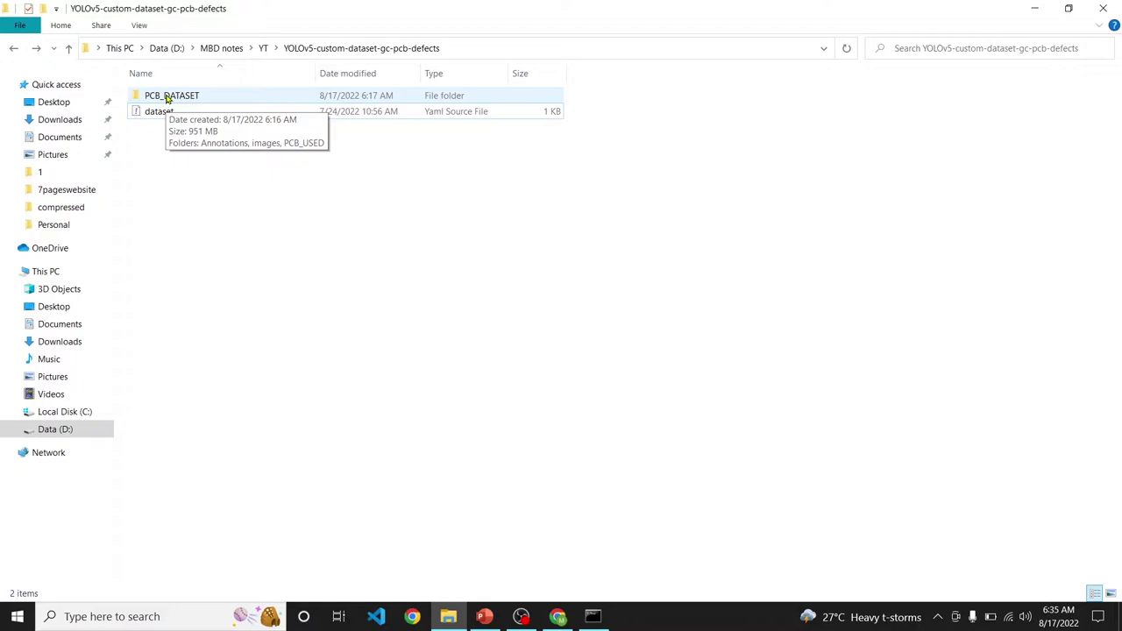
double_click(166, 96)
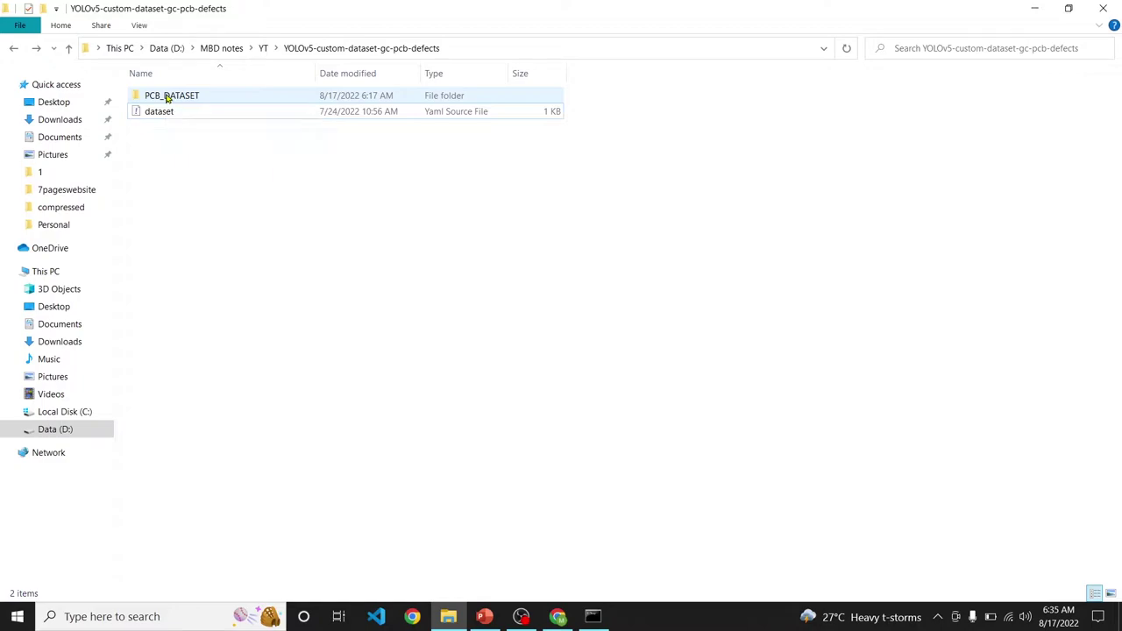
key(Down)
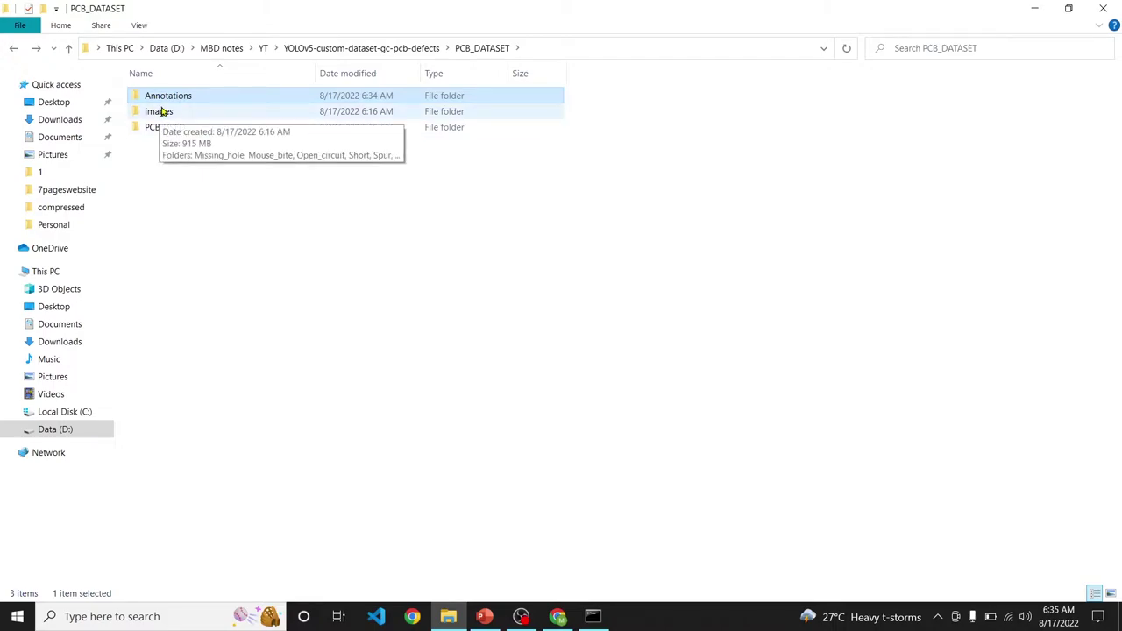
click(482, 617)
scroll(88, 350, down, 3)
click(87, 517)
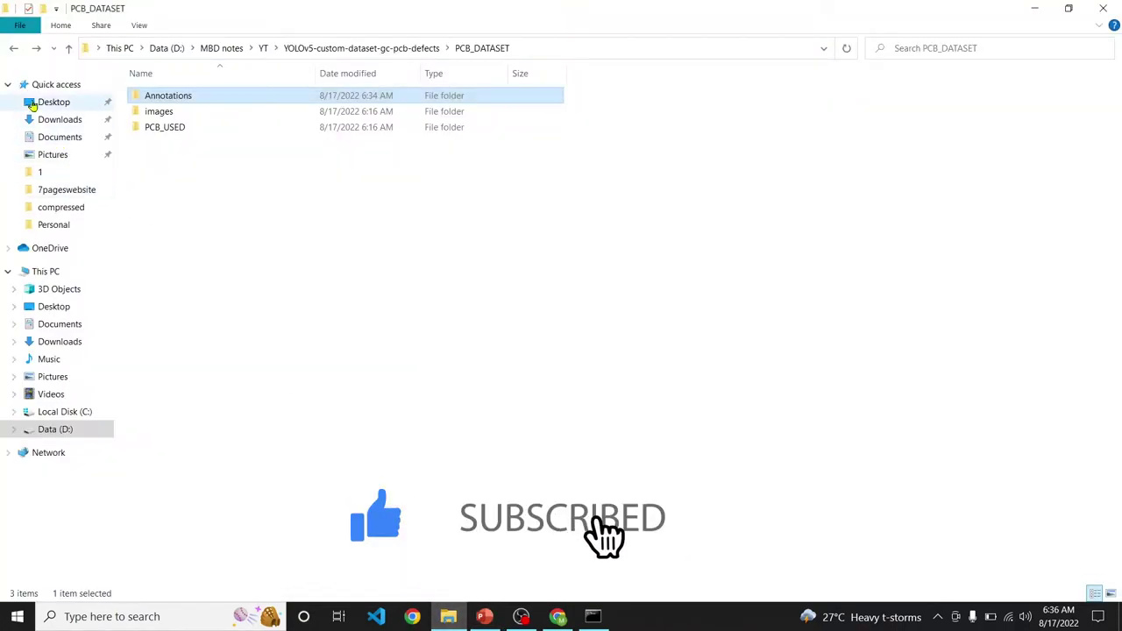
- Create a folder named dataset inside the YOLOv5-custom-dataset-gc-pcb-defects folder
click(15, 51)
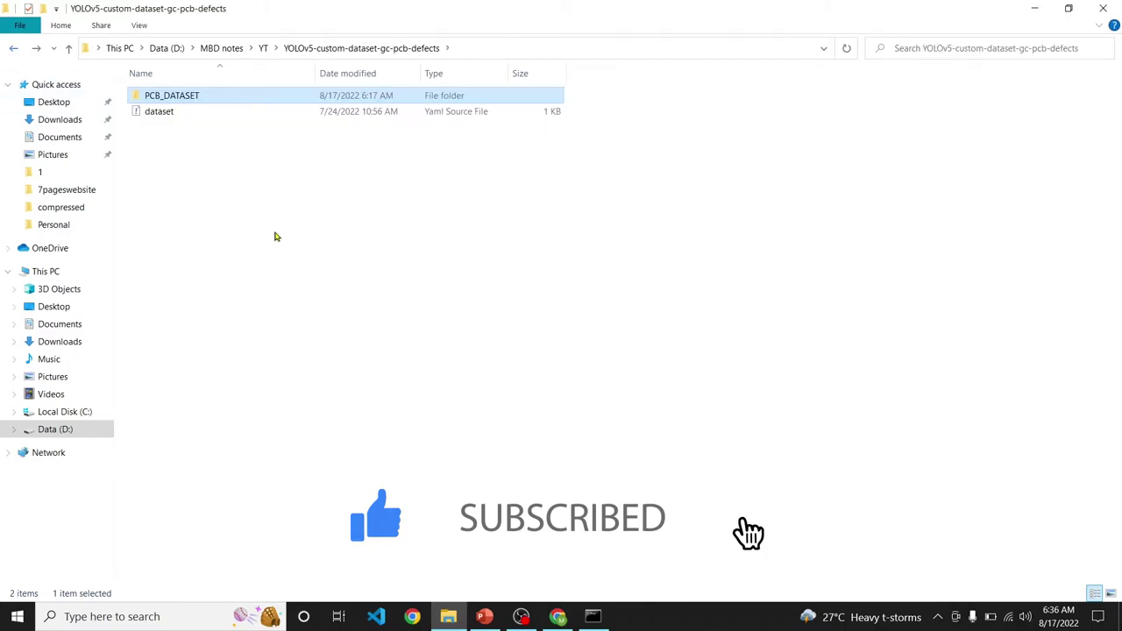
right_click(221, 201)
mouse_move(382, 438)
click(423, 446)
text(dataset)
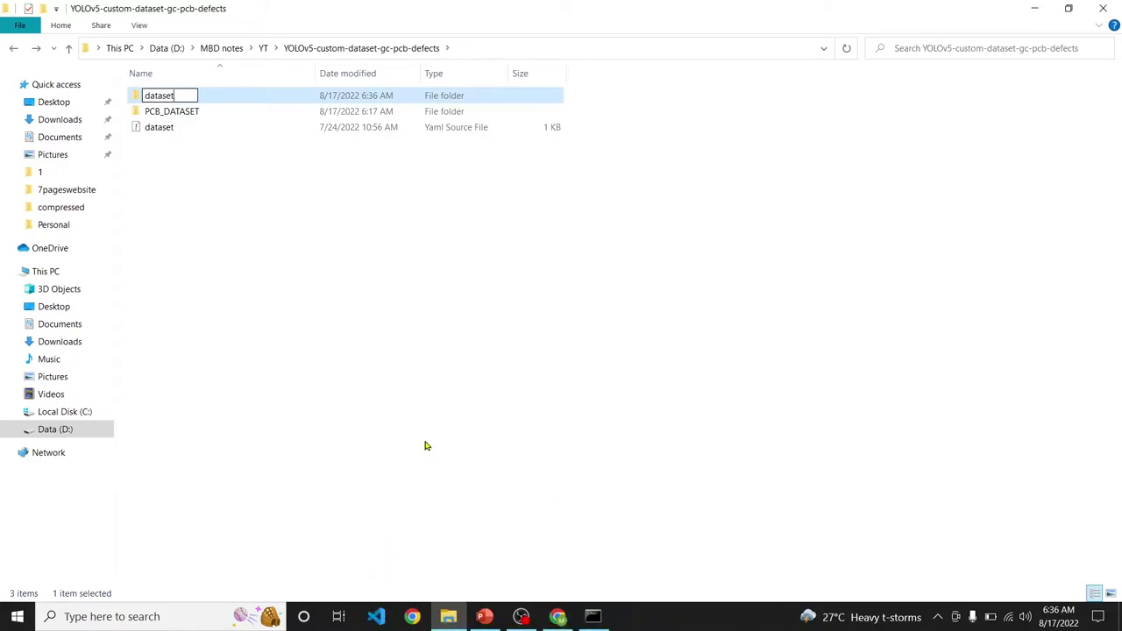
key(Return)
- Open the new dataset folder and create a subfolder named images in it
double_click(187, 98)
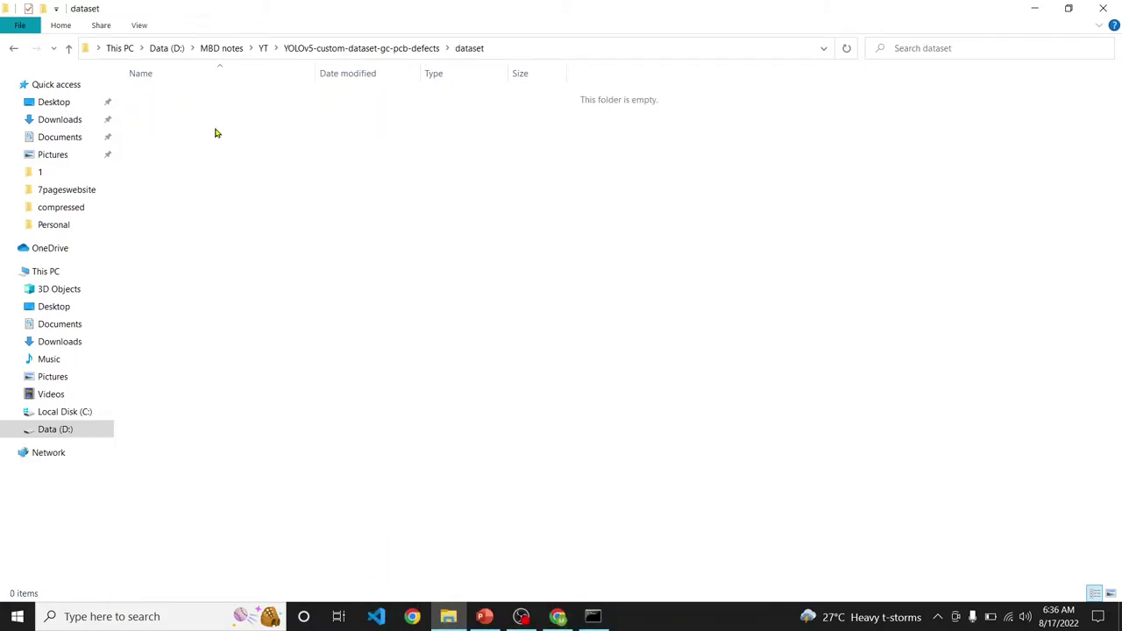
right_click(227, 150)
mouse_move(307, 396)
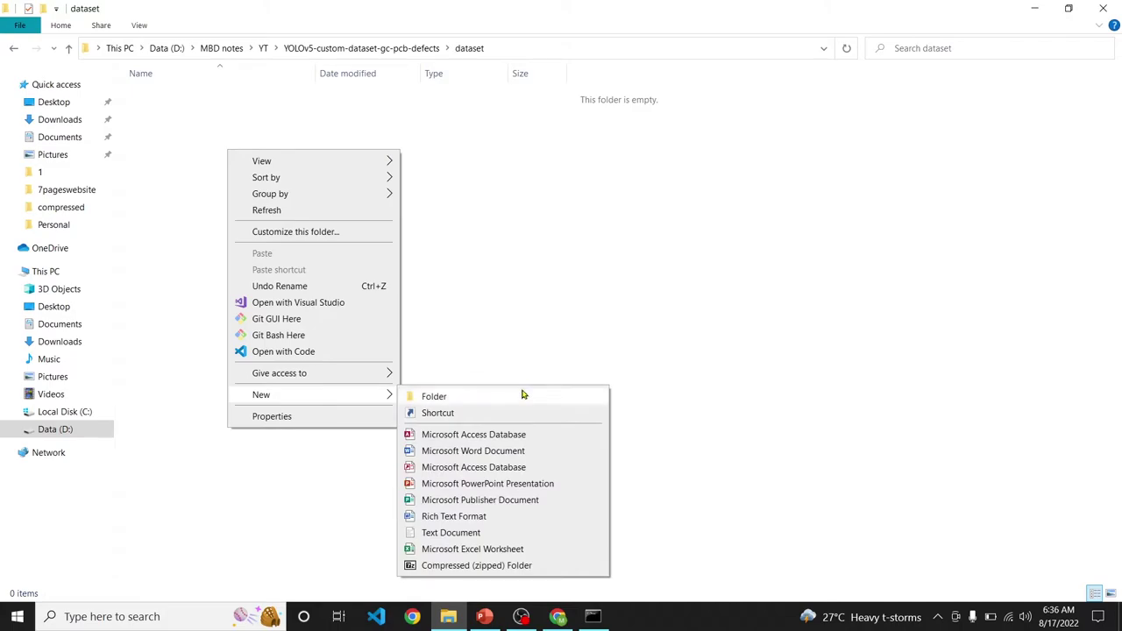
click(522, 395)
text(images)
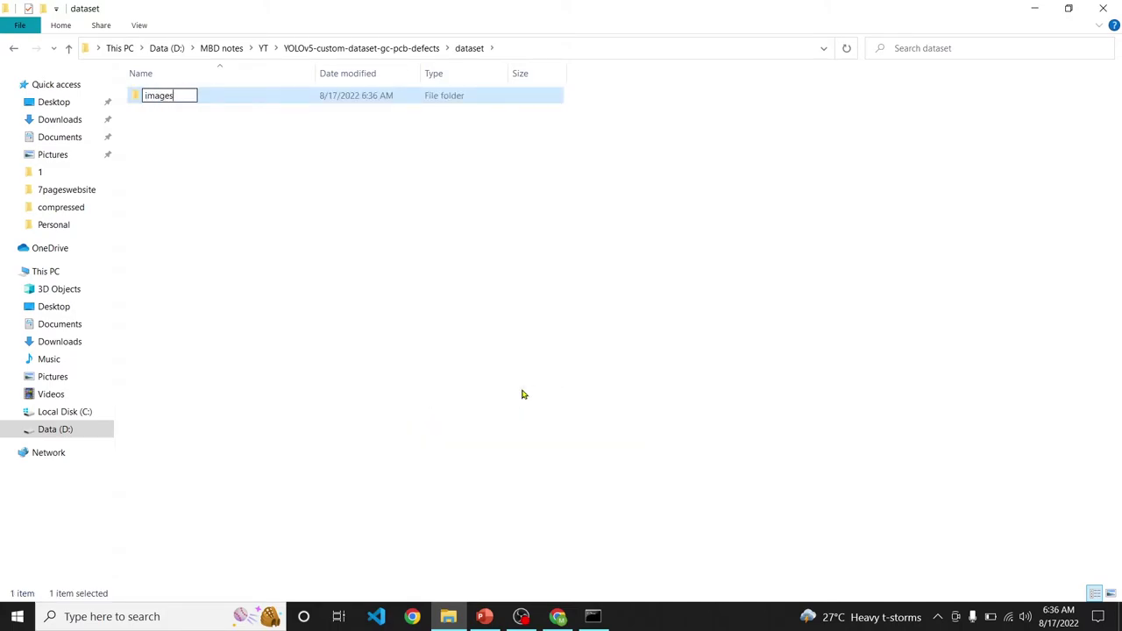
key(Return)
- Create a second subfolder named labels beside images in the dataset folder
right_click(502, 370)
mouse_move(526, 335)
click(704, 339)
text(labels)
key(Return)
- Open the images folder and create a subfolder named train in it
double_click(195, 96)
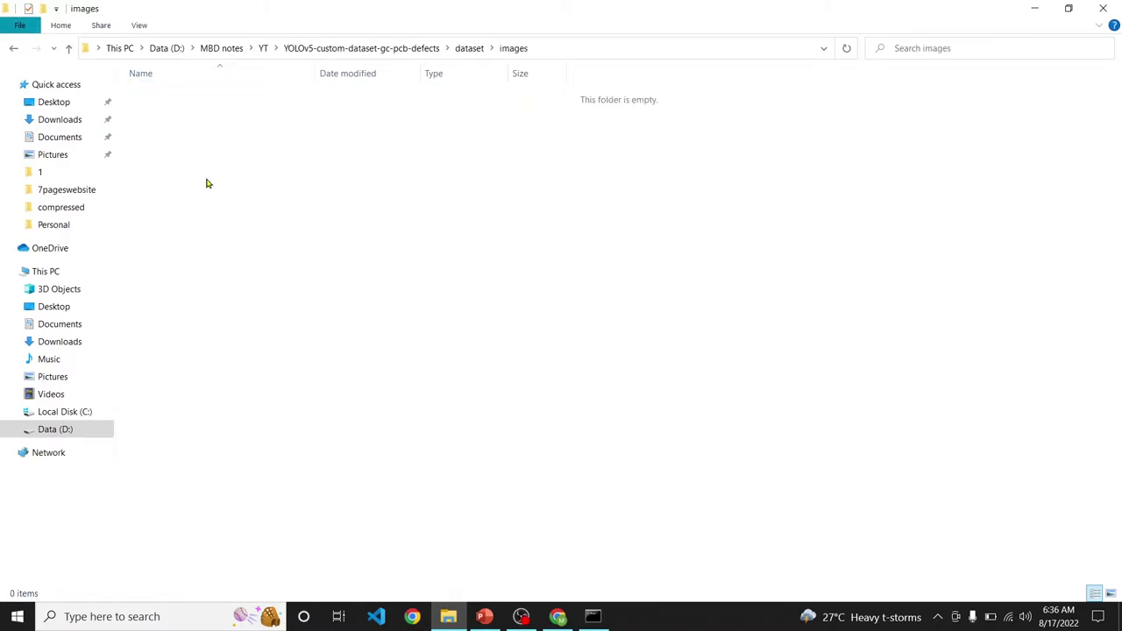
right_click(208, 180)
mouse_move(315, 425)
click(394, 424)
text(train)
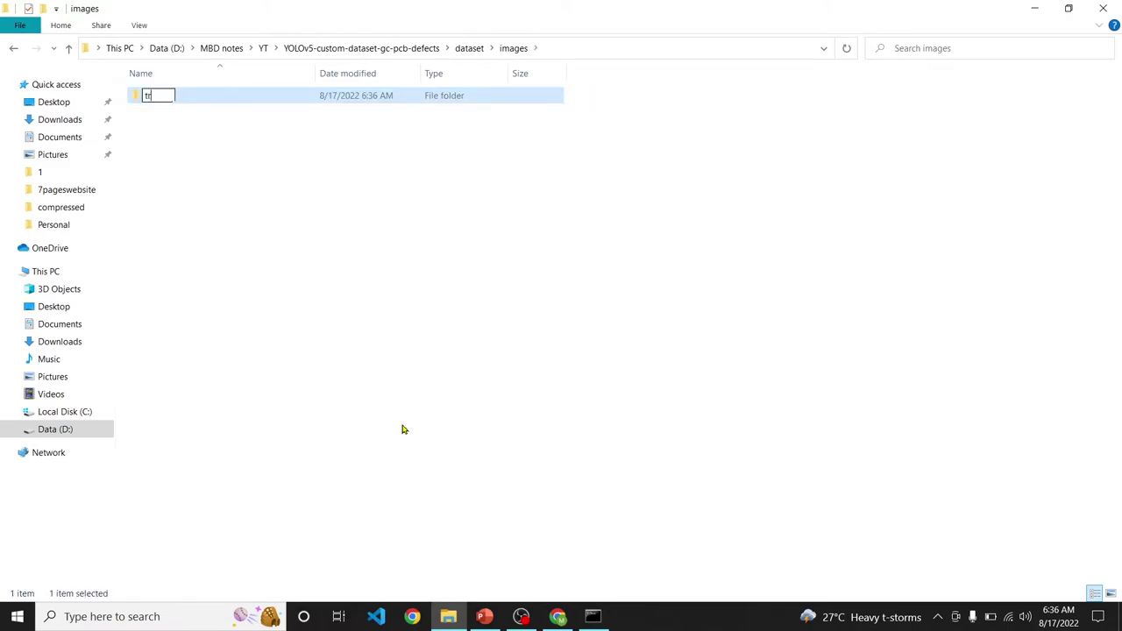
key(Return)
- Create a subfolder named val beside train in the images folder
right_click(400, 386)
mouse_move(476, 349)
click(602, 356)
text(val)
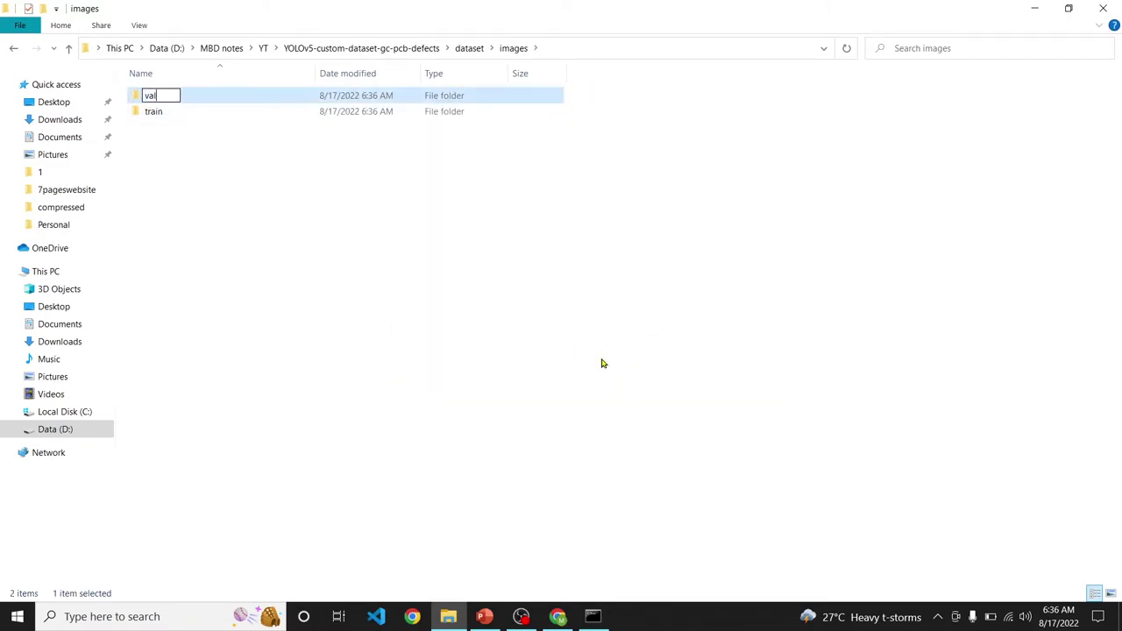
key(Return)
- Copy the train and val folders into labels, and compare the structure with the Arrange Dataset slide in PowerPoint
drag(196, 147, 163, 100)
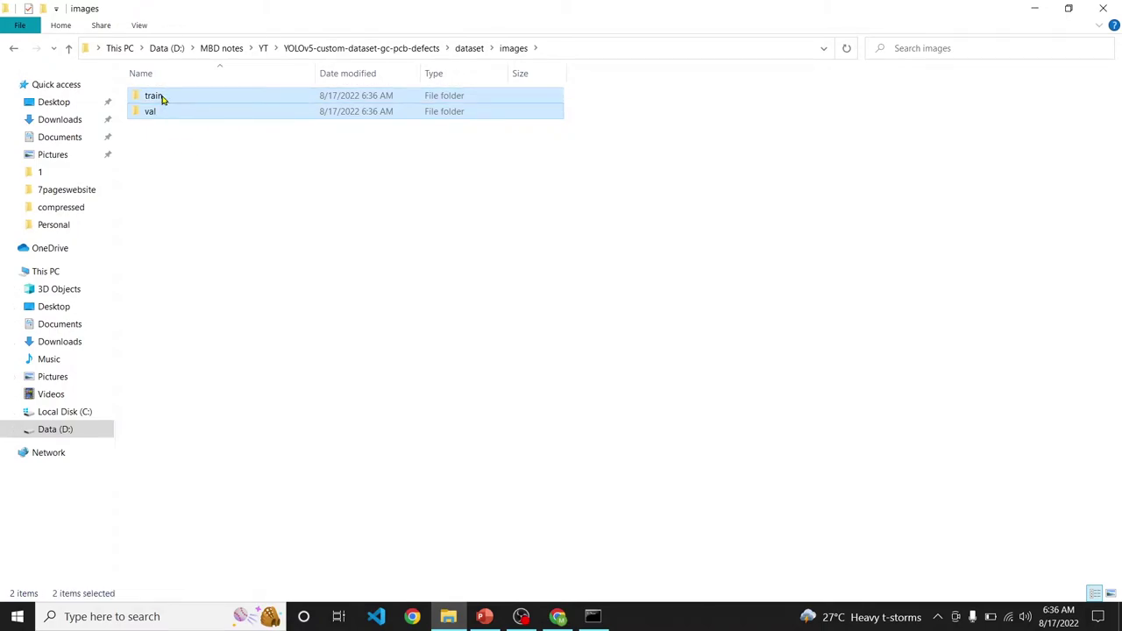
click(14, 50)
double_click(166, 113)
key(ctrl+v)
double_click(13, 49)
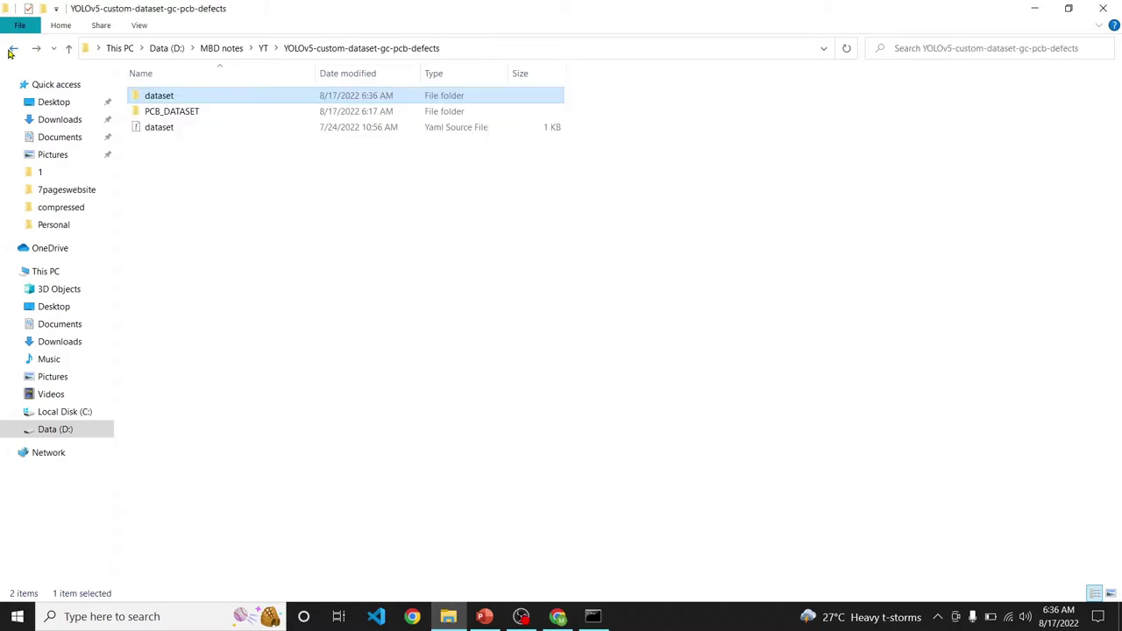
click(484, 616)
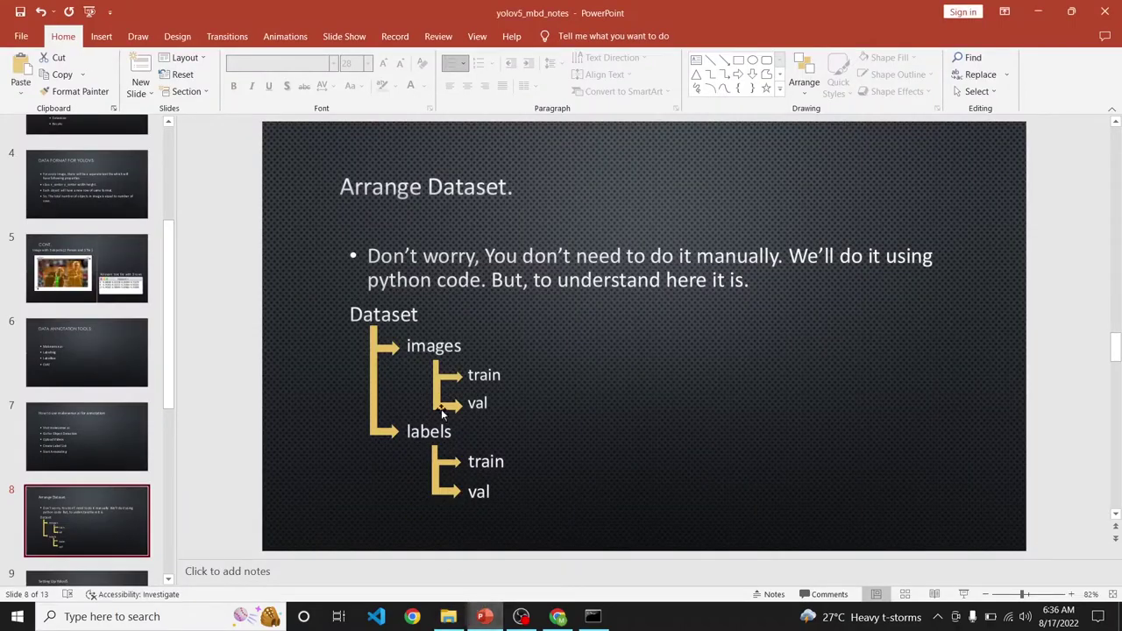
click(447, 616)
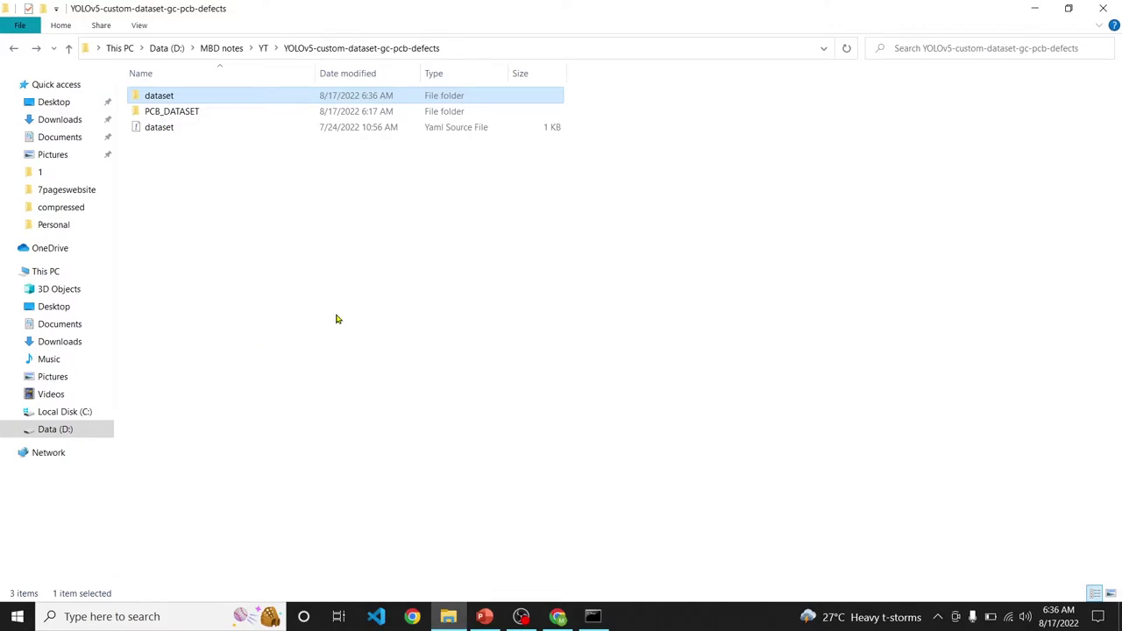
- Copy the six defect image folders from PCB_DATASET's images folder and paste them into Annotations, merging them with the matching label folders
double_click(156, 112)
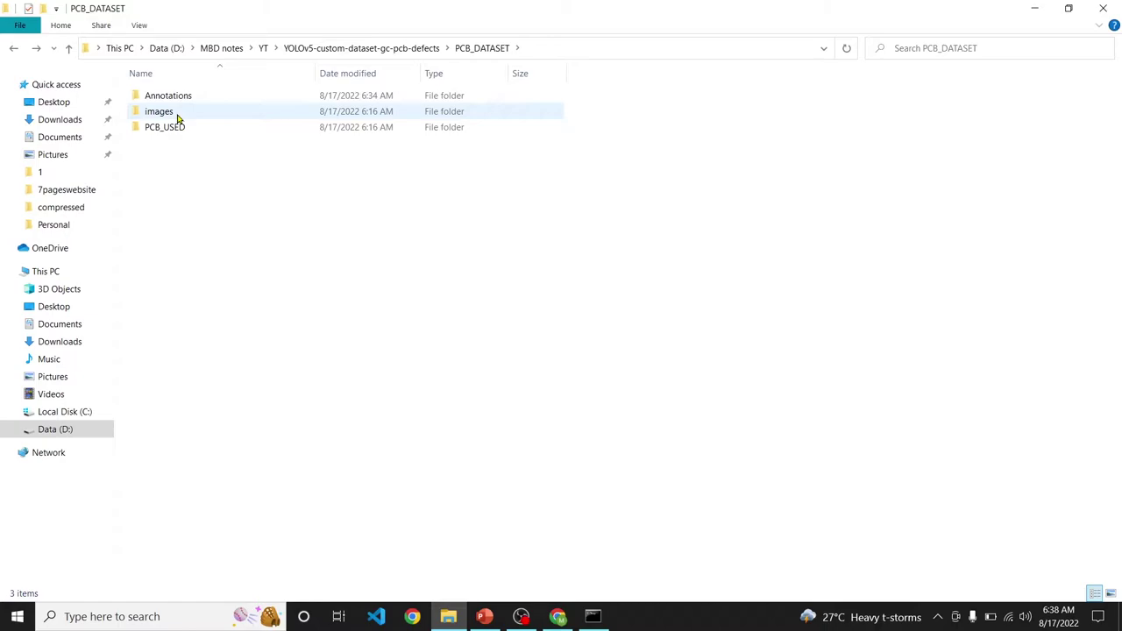
double_click(177, 117)
drag(202, 225, 172, 99)
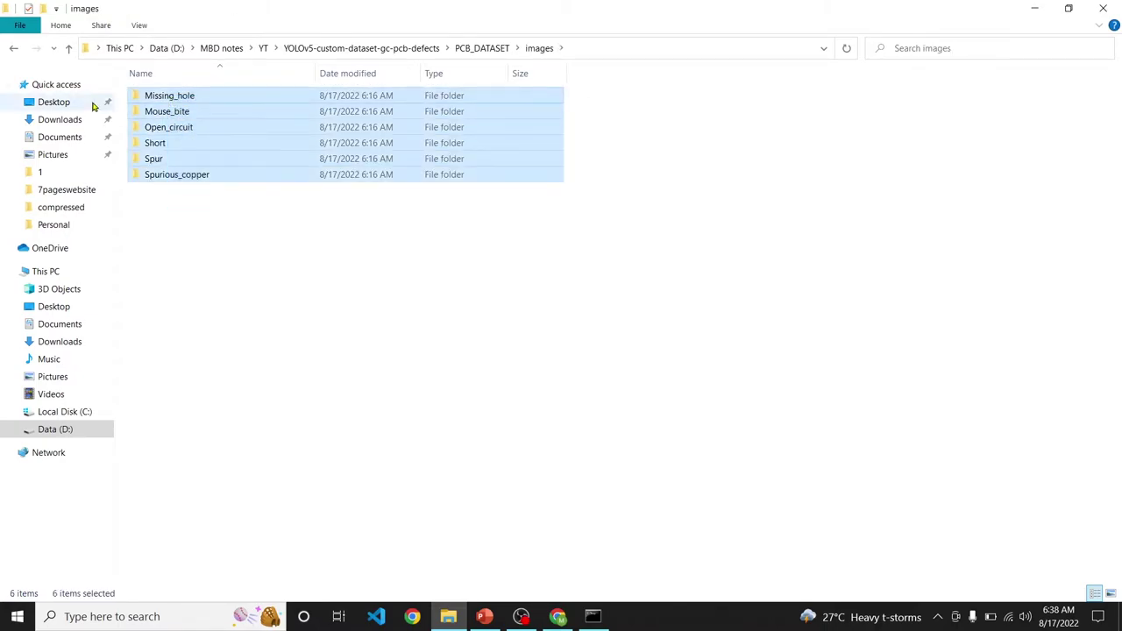
click(17, 50)
click(171, 101)
double_click(171, 100)
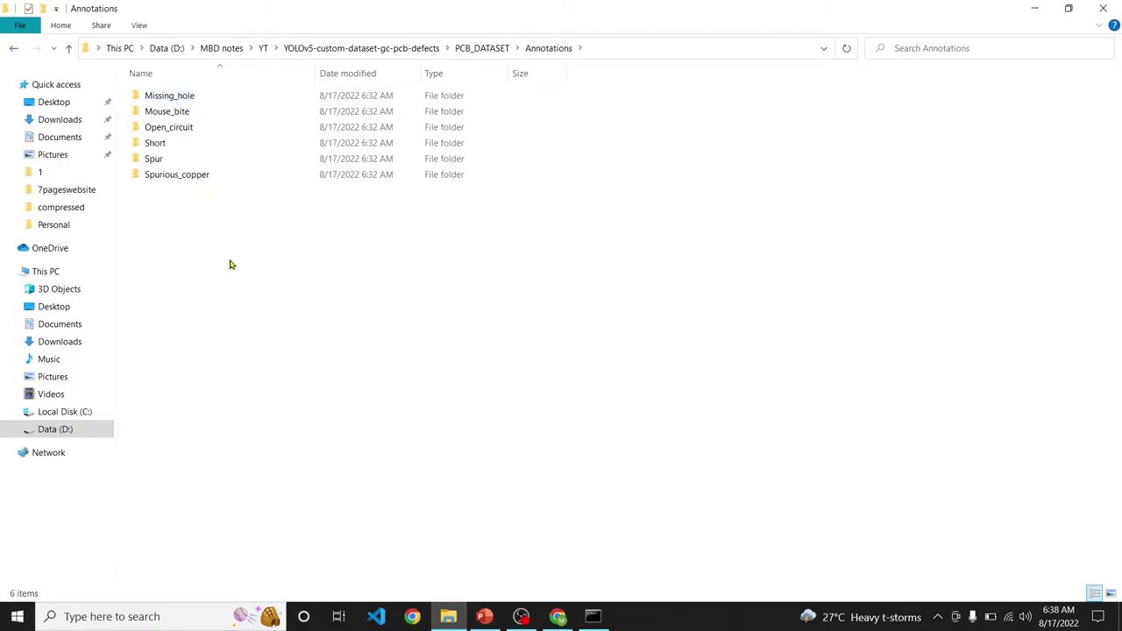
key(ctrl+v)
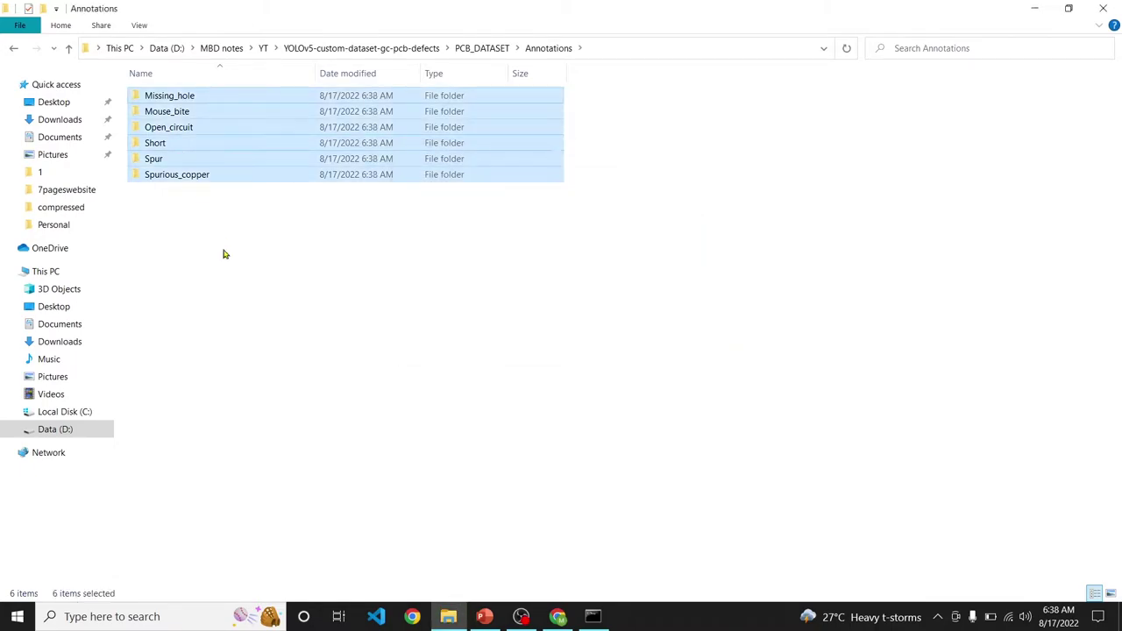
- Check the merged Missing_hole files, and move the Annotations folder from PCB_DATASET up into YOLOv5-custom-dataset-gc-pcb-defects
double_click(176, 98)
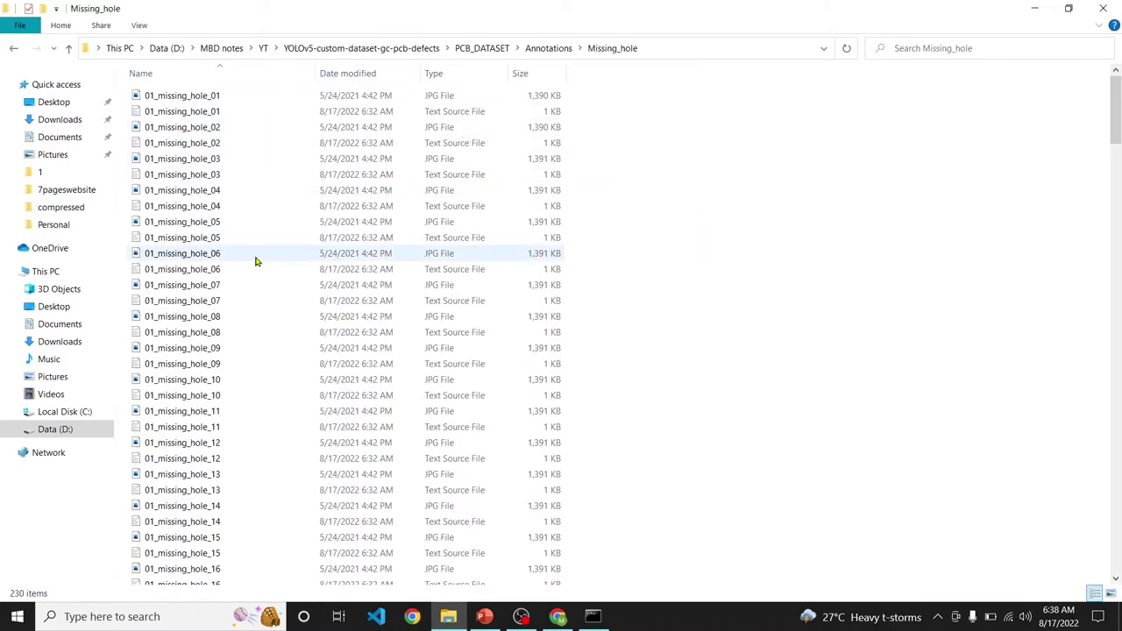
scroll(253, 260, up, 2)
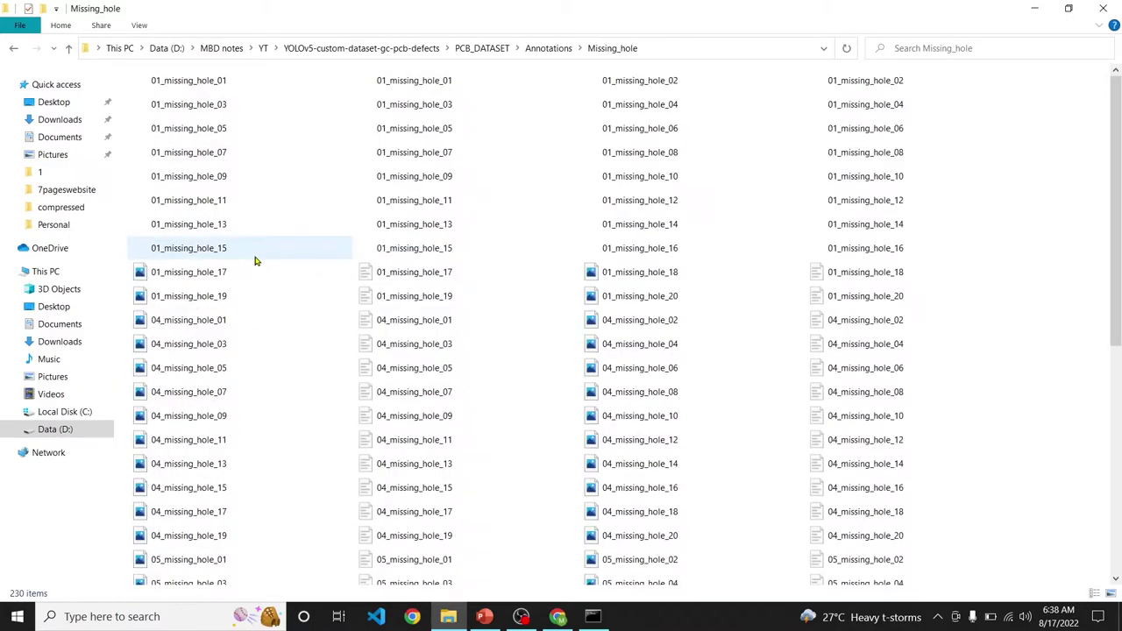
key(alt+Left)
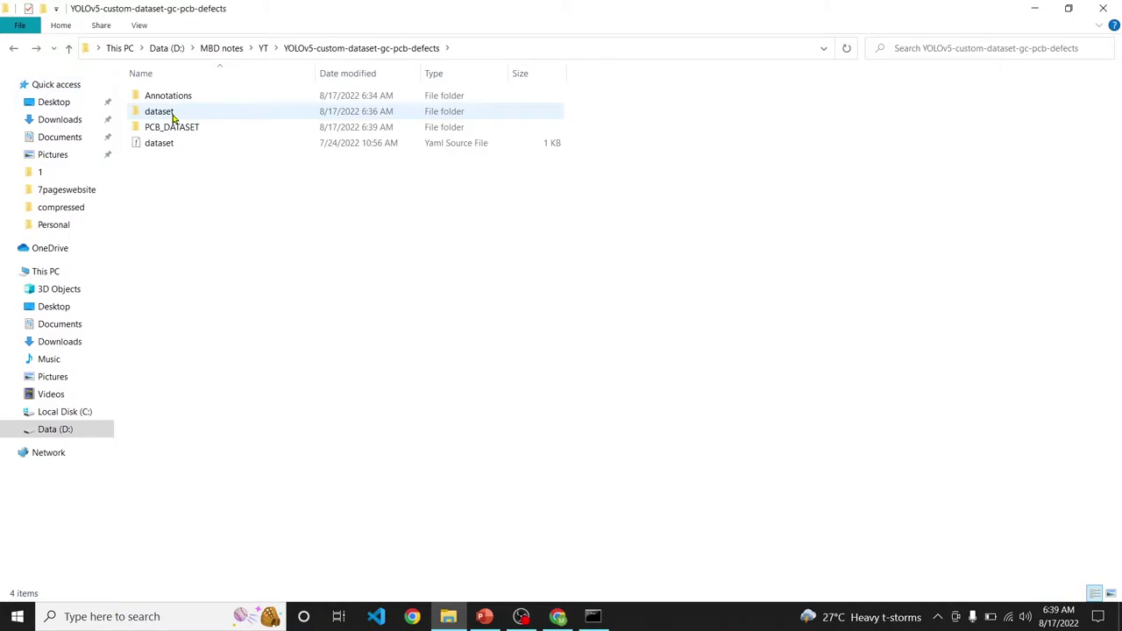
- Inspect the Missing_hole contents in the moved Annotations folder, return to the project folder and select the dataset folder
double_click(180, 95)
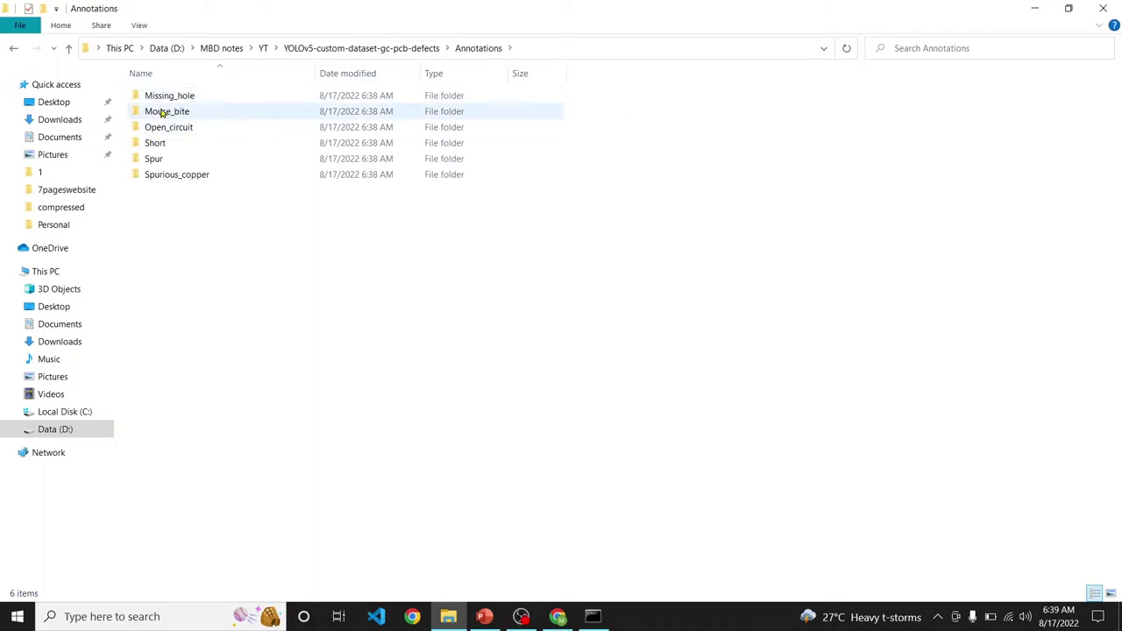
double_click(166, 98)
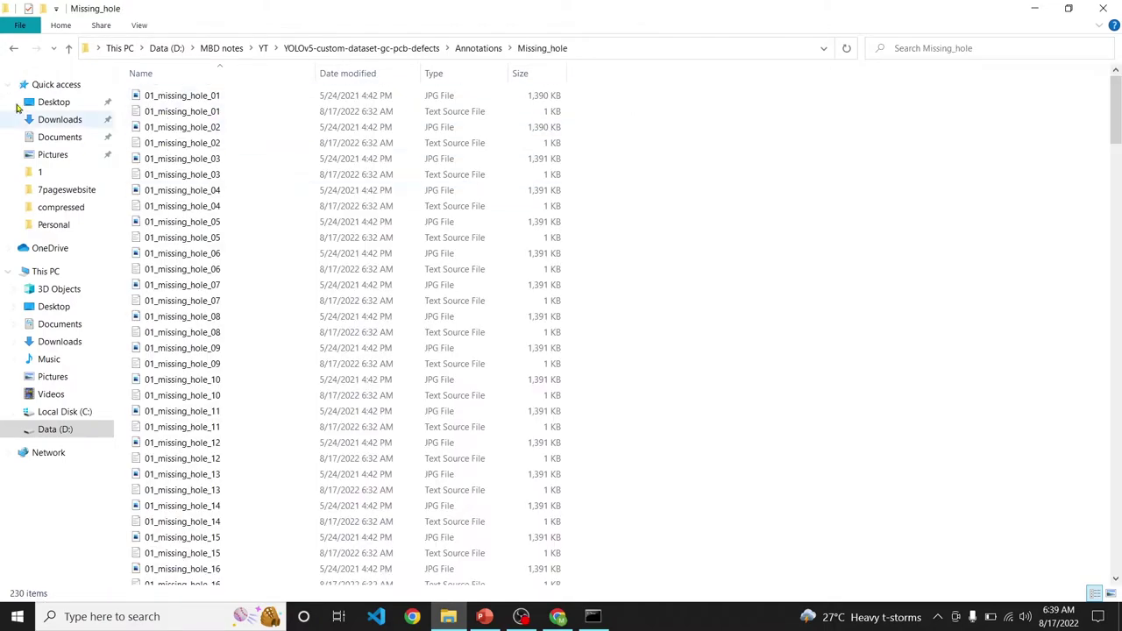
double_click(13, 49)
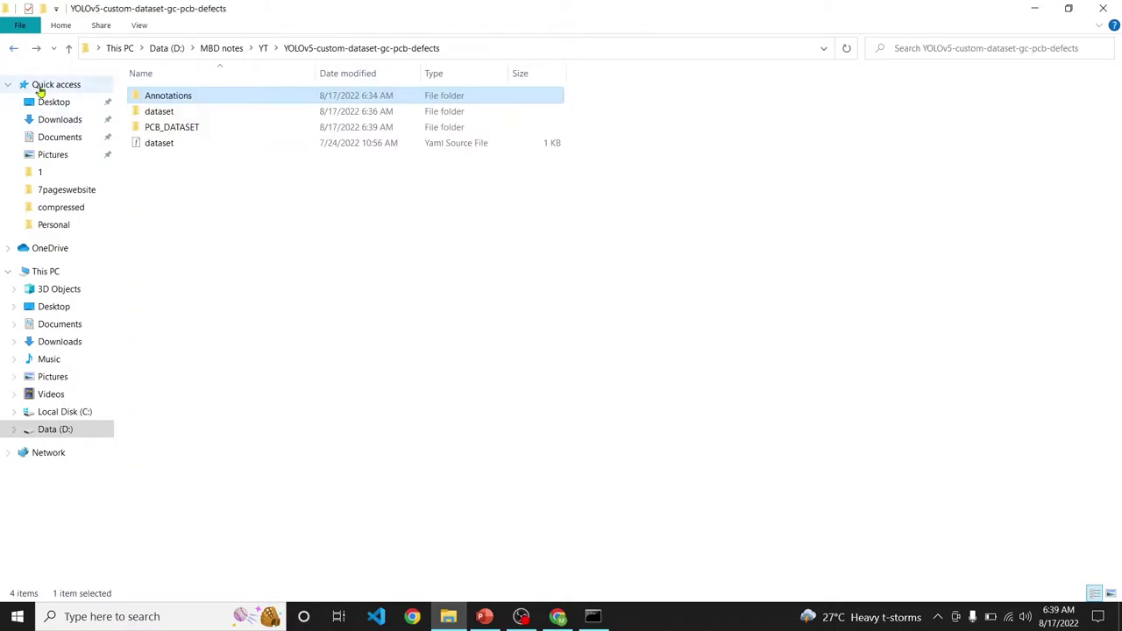
click(170, 117)
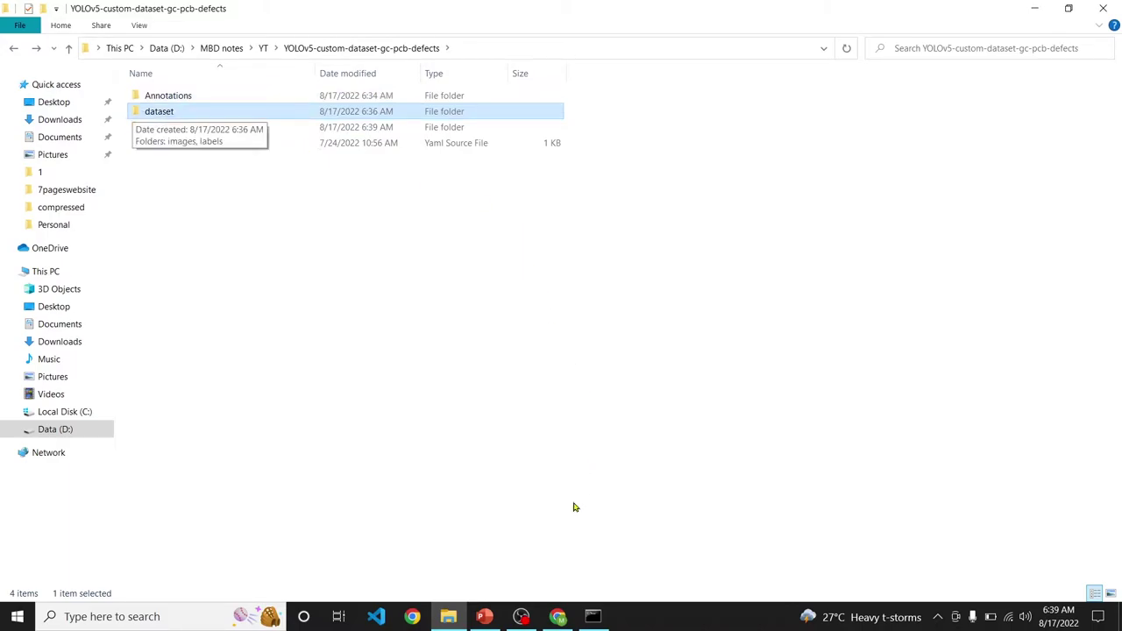
- Switch to the Jupyter notebook and copy the to_v5_directories signature with its five parameters into a new cell below the function
click(557, 616)
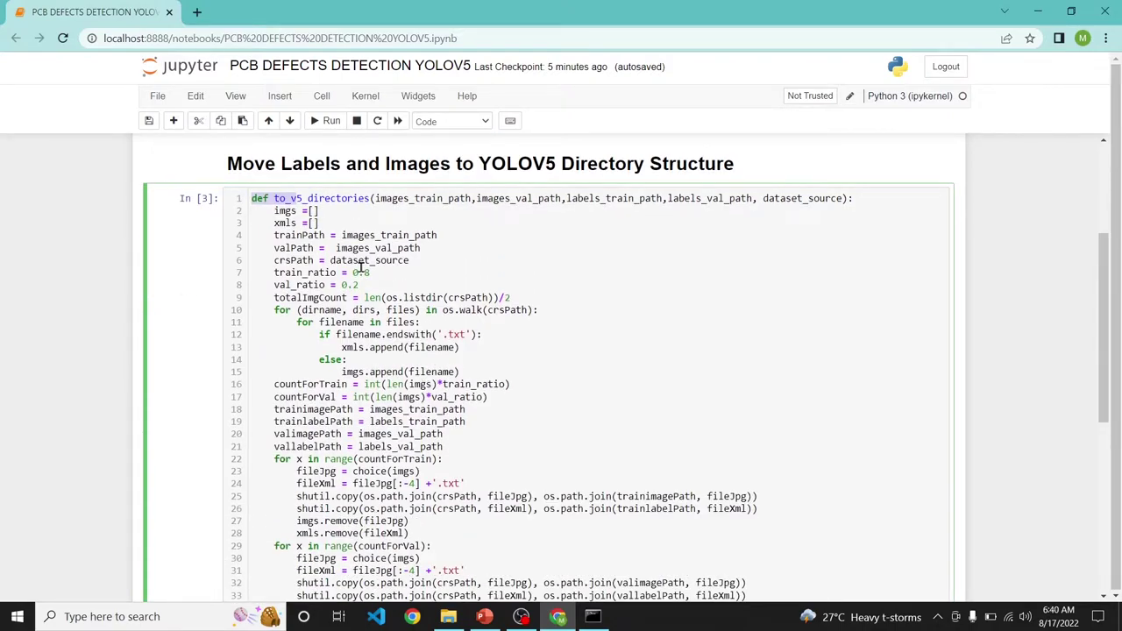
click(352, 273)
double_click(331, 200)
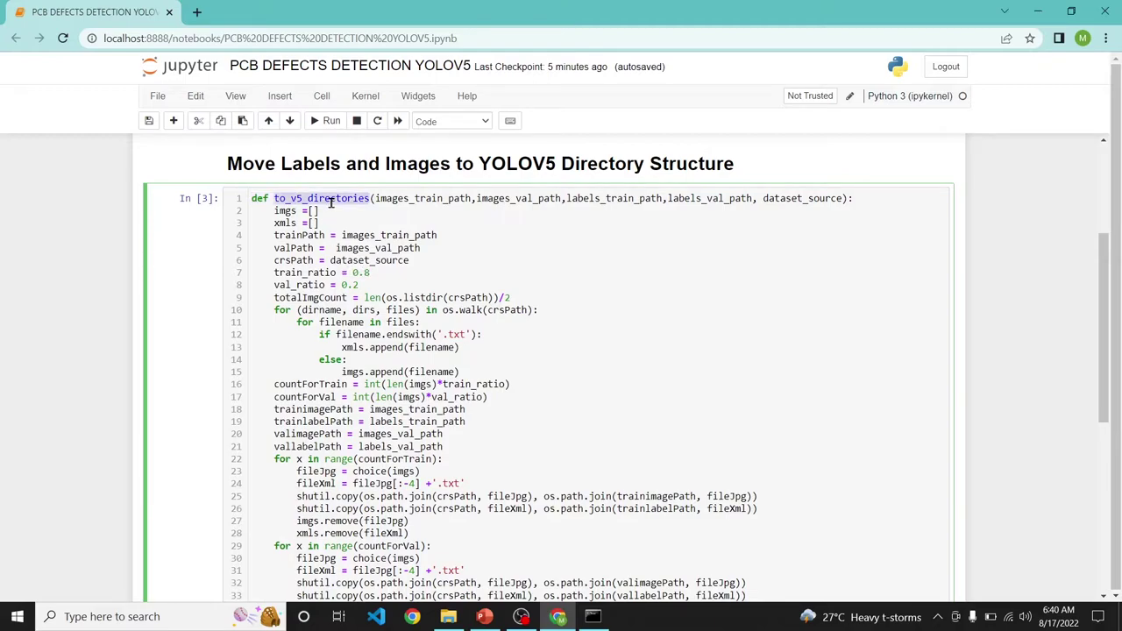
drag(845, 198, 663, 198)
drag(845, 198, 273, 199)
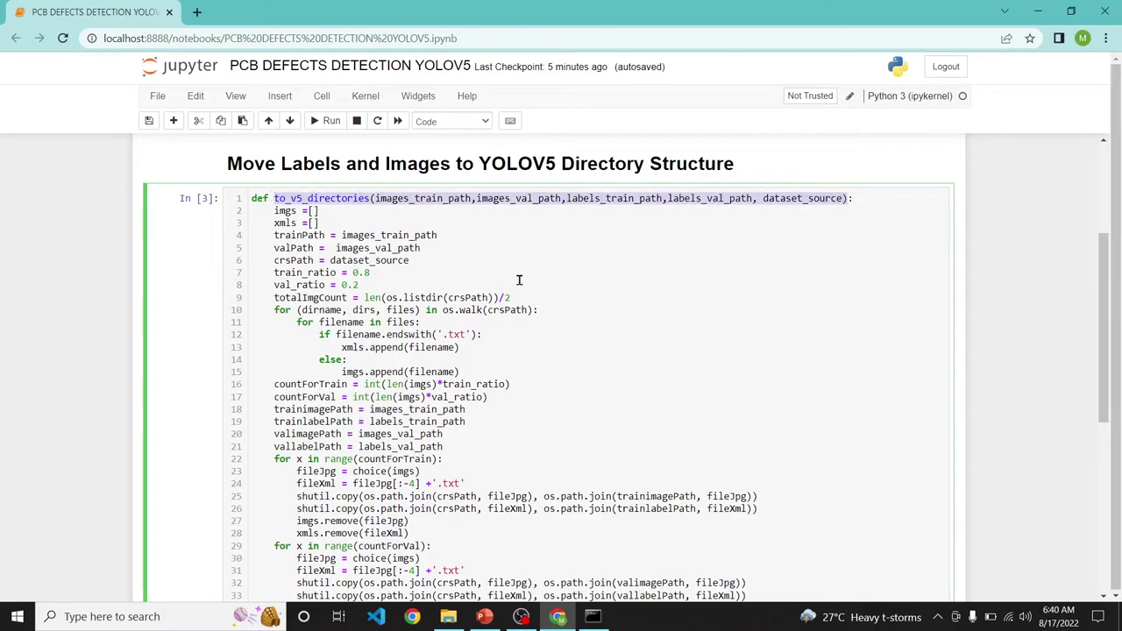
scroll(519, 279, down, 5)
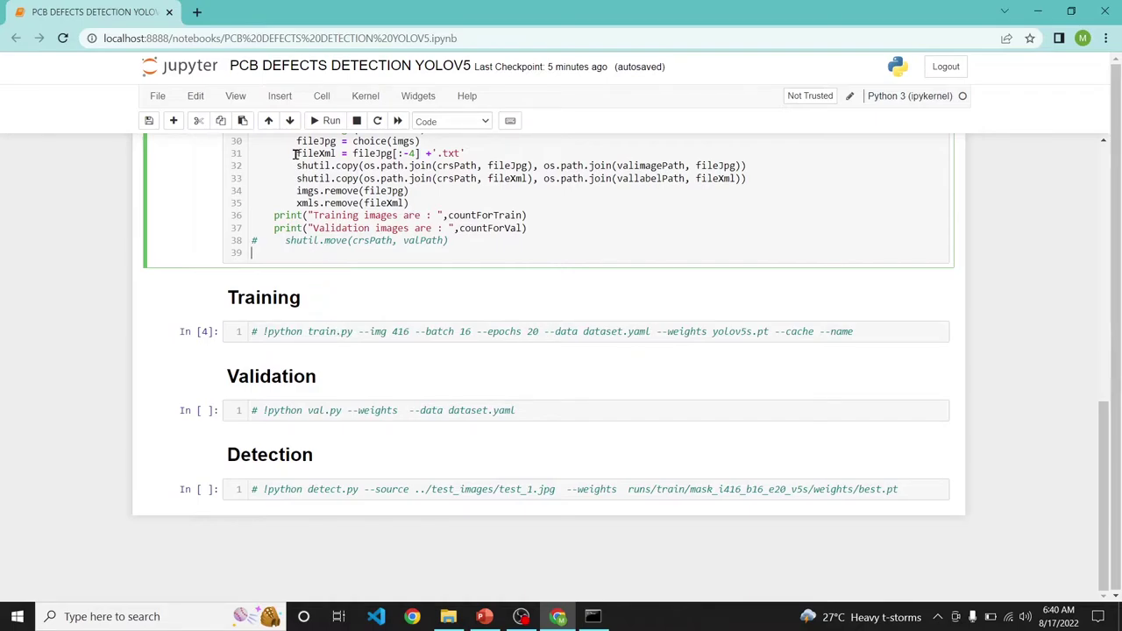
click(173, 120)
click(325, 283)
text(to_v5_directories(images_train_path,images_val_path,labels_train_path,labels_val_path, dataset_source))
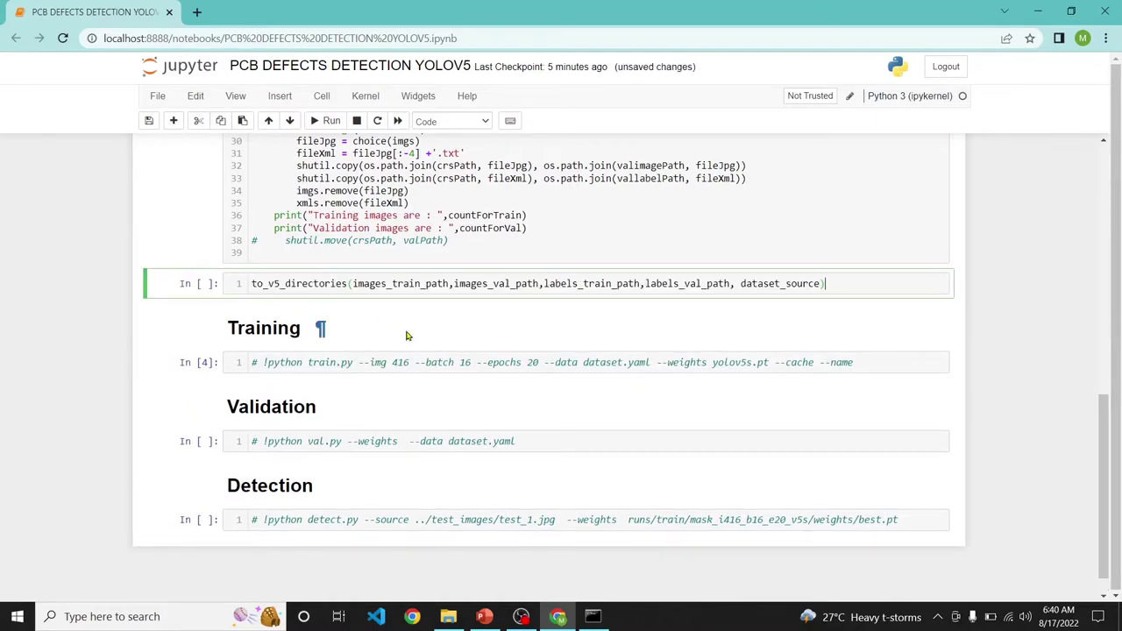
- Select the images_train_path argument, and copy the relative path dataset\images\train from the train folder's location in File Explorer
double_click(390, 283)
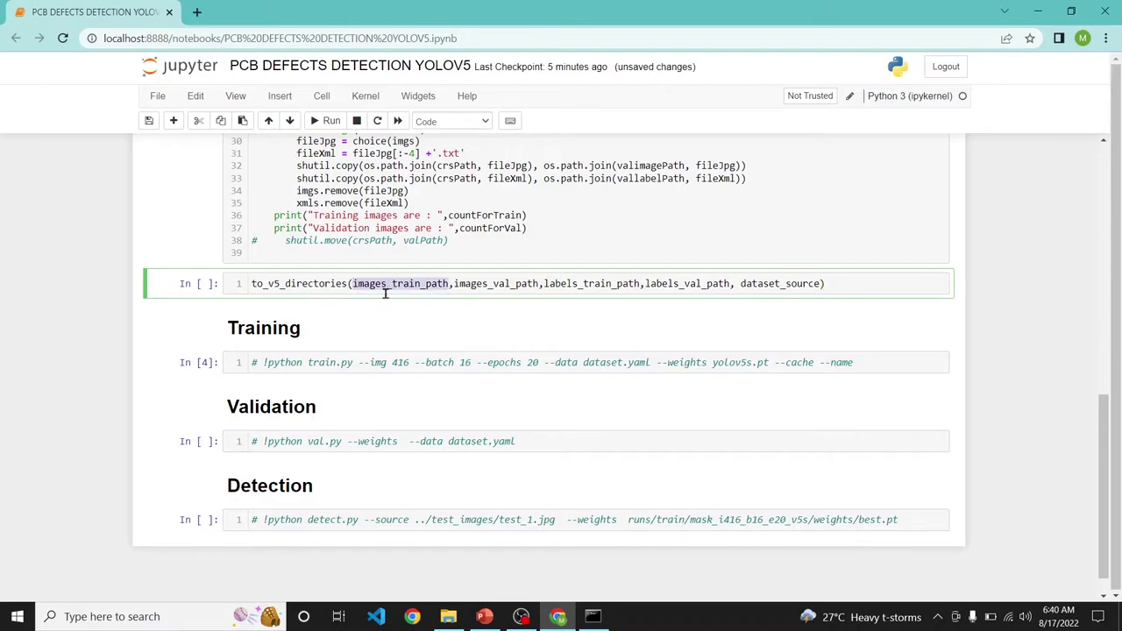
click(448, 616)
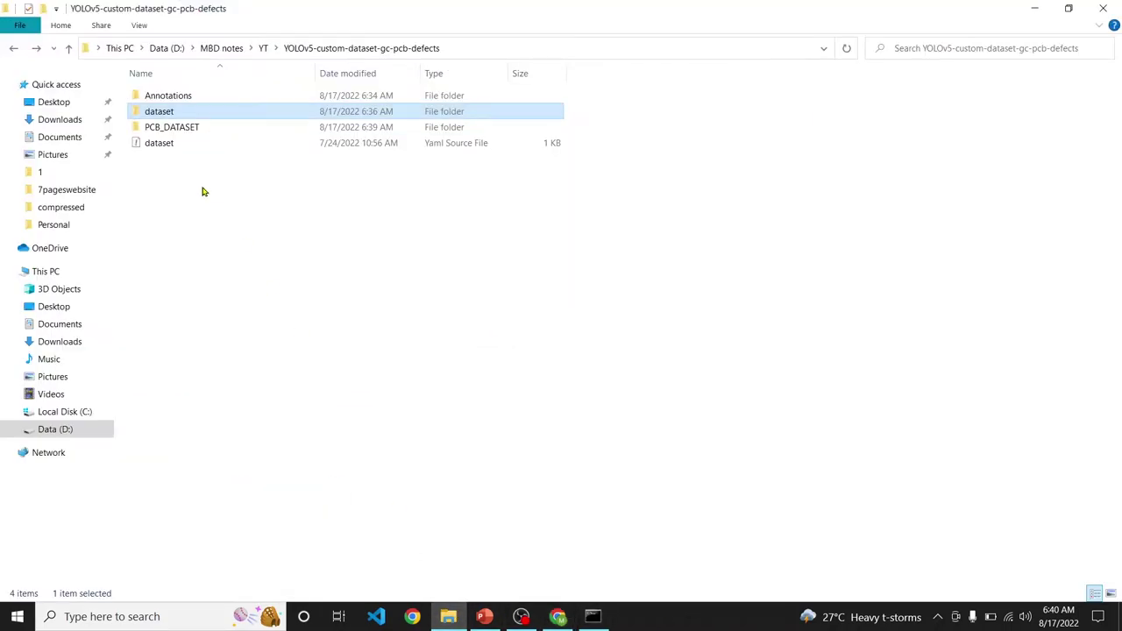
double_click(175, 114)
double_click(177, 101)
double_click(178, 103)
click(601, 45)
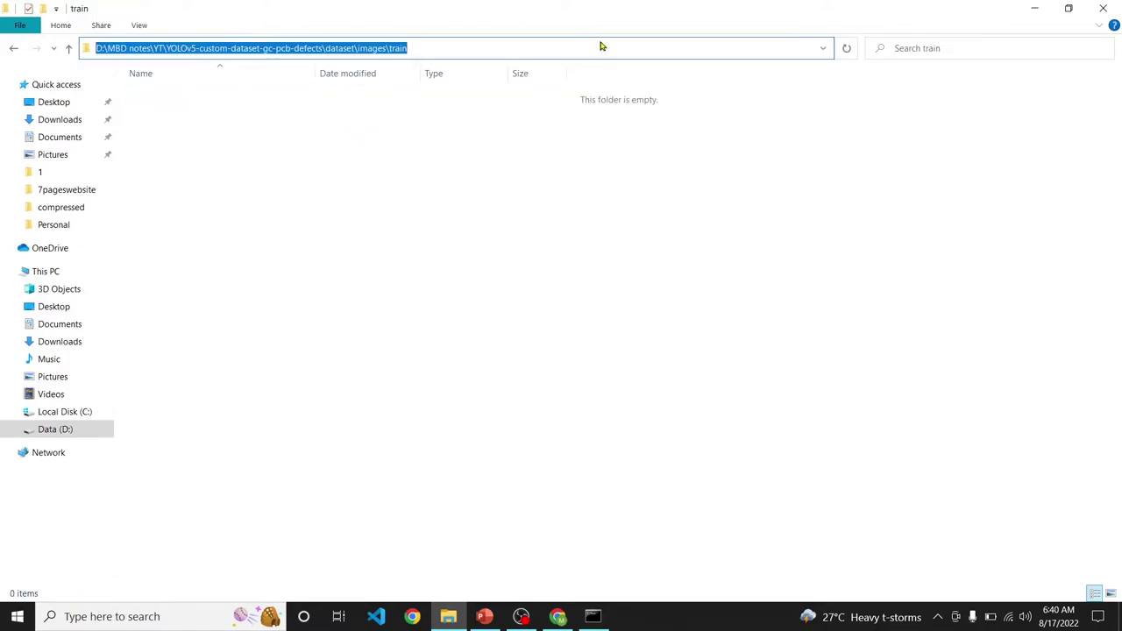
drag(483, 48, 326, 47)
key(ctrl+c)
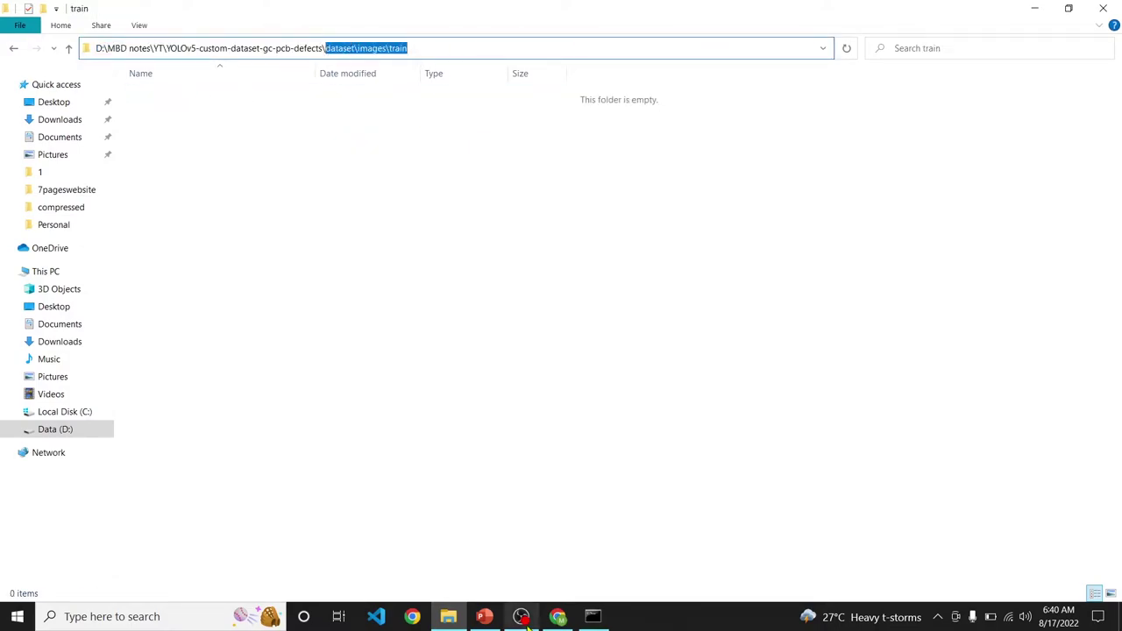
- In the Jupyter notebook, replace the images_train_path argument with the quoted path "dataset/images/train", using forward slashes
click(558, 616)
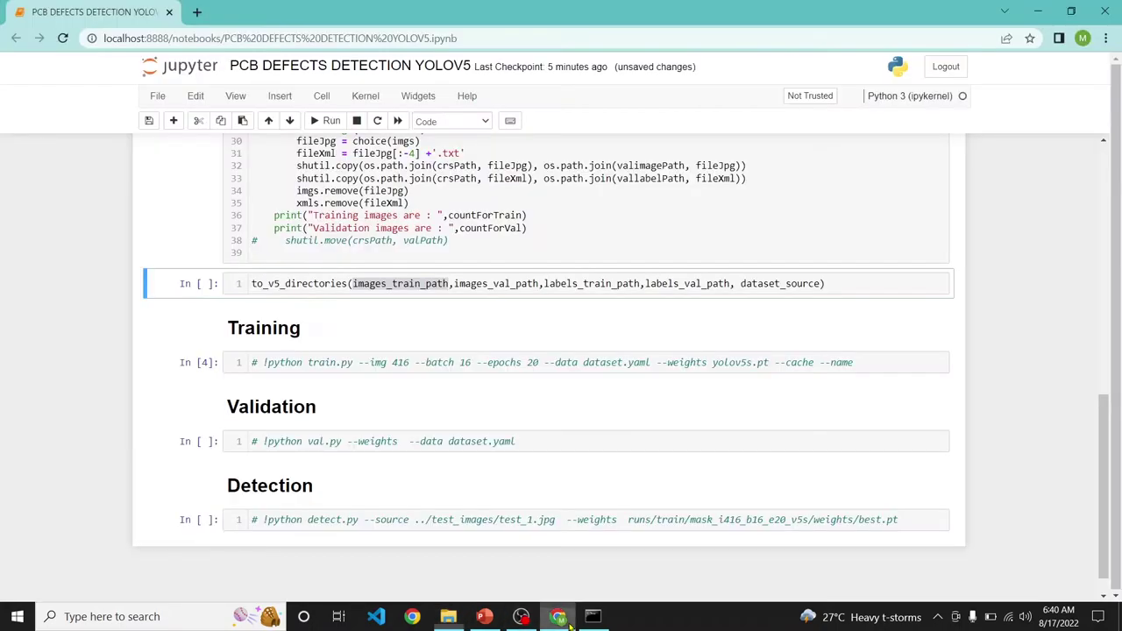
text(")
key(ctrl+v)
click(402, 283)
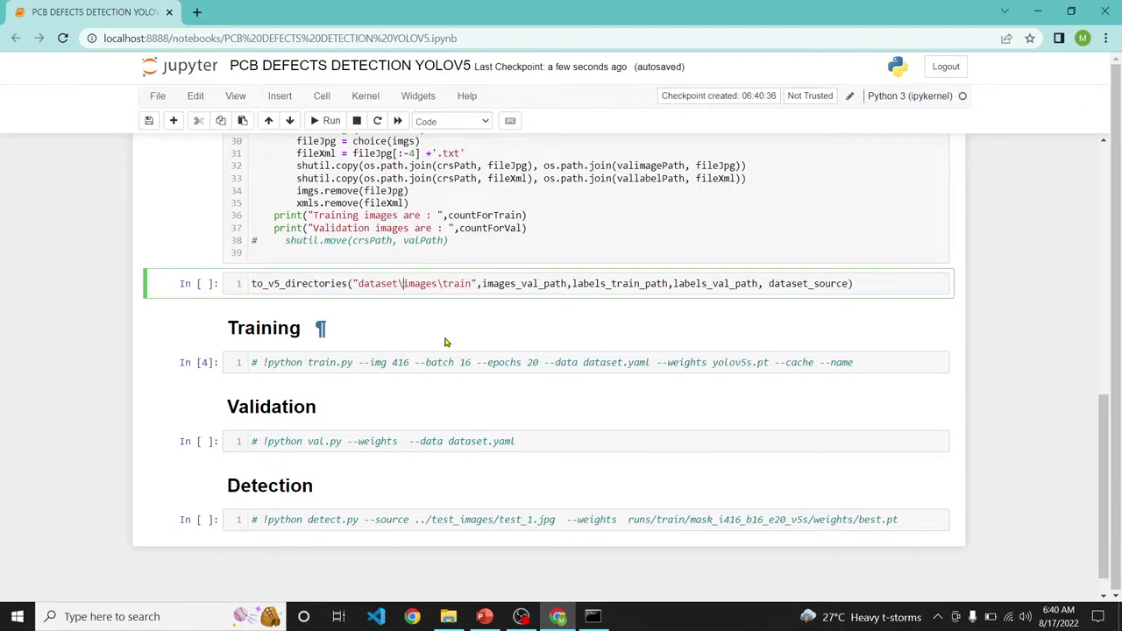
key(BackSpace)
text(/)
click(443, 284)
key(BackSpace)
text(/)
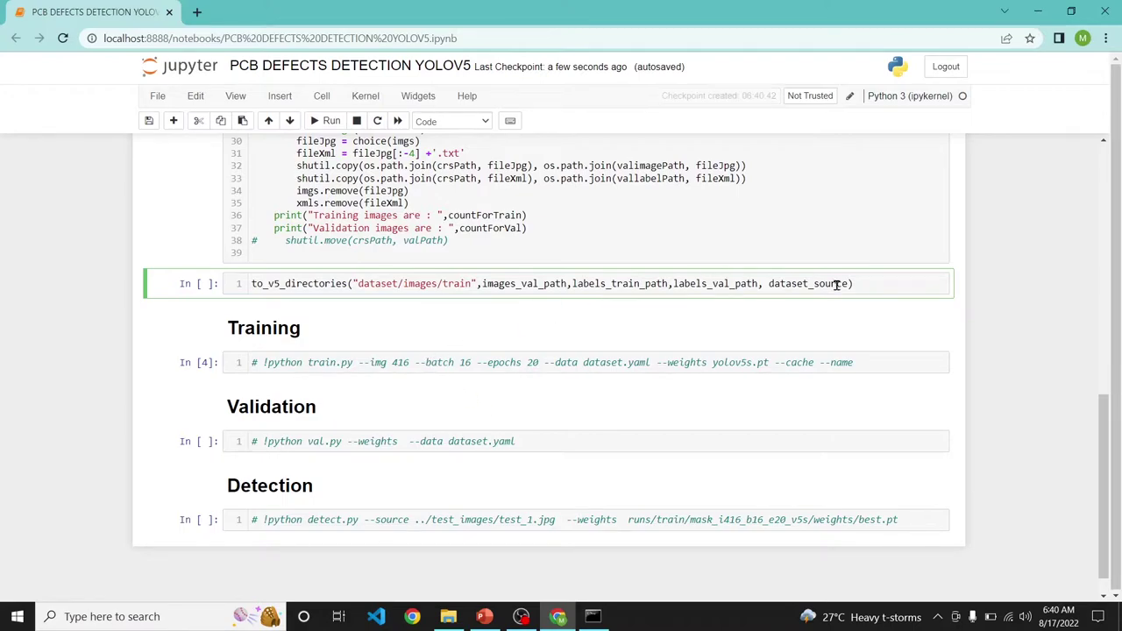
- Save the notebook and insert an empty code cell between the function definition and the to_v5_directories call
key(ctrl+s)
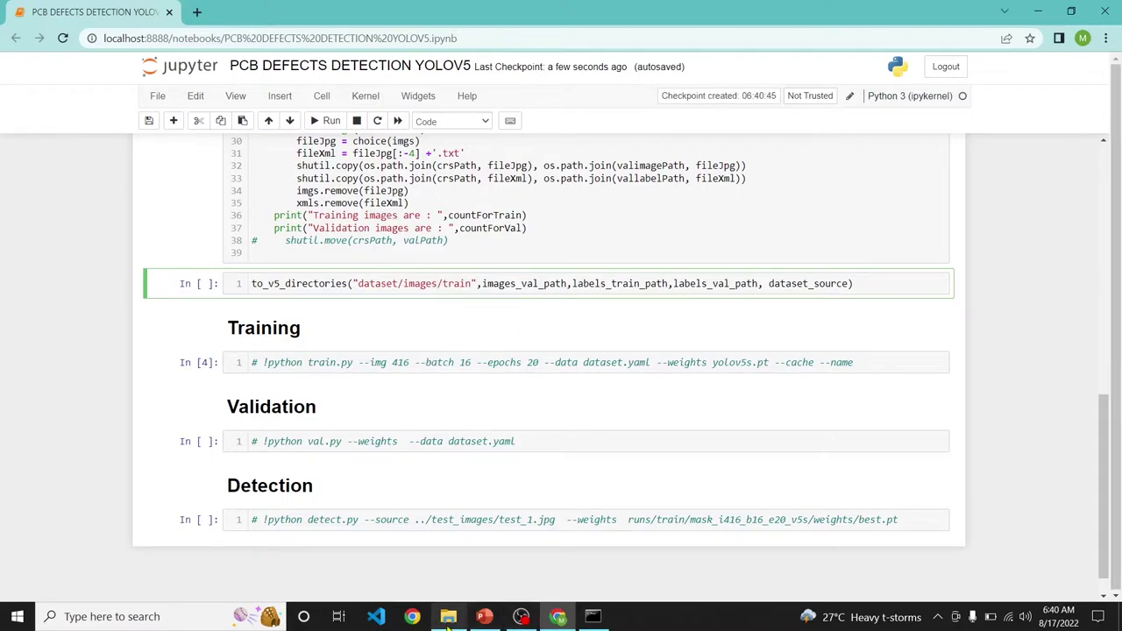
click(442, 257)
click(173, 120)
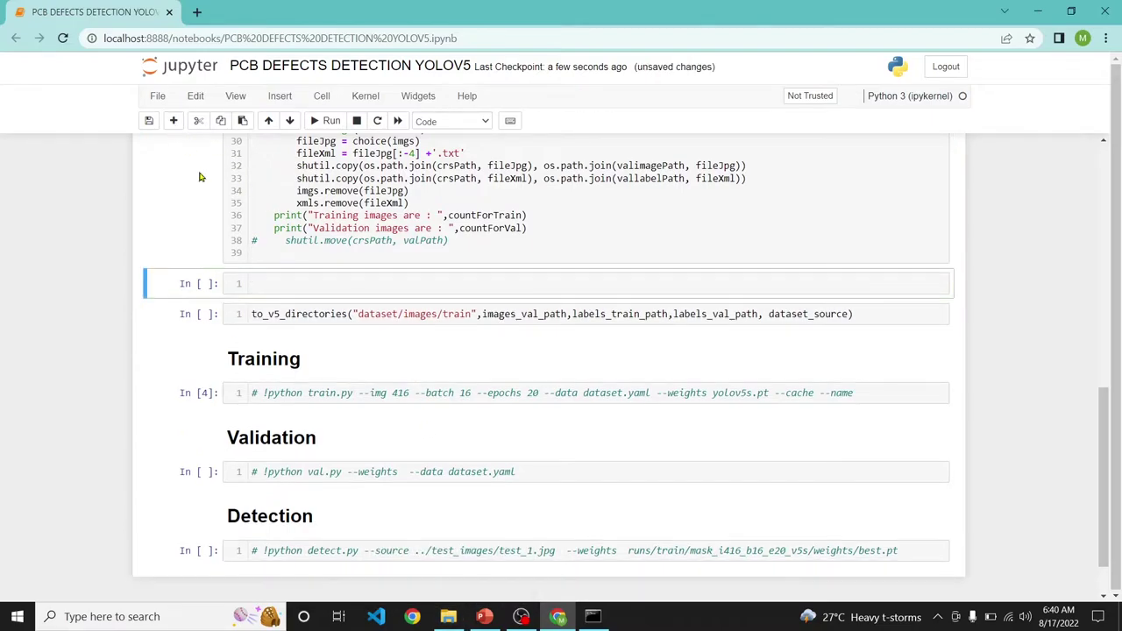
click(303, 313)
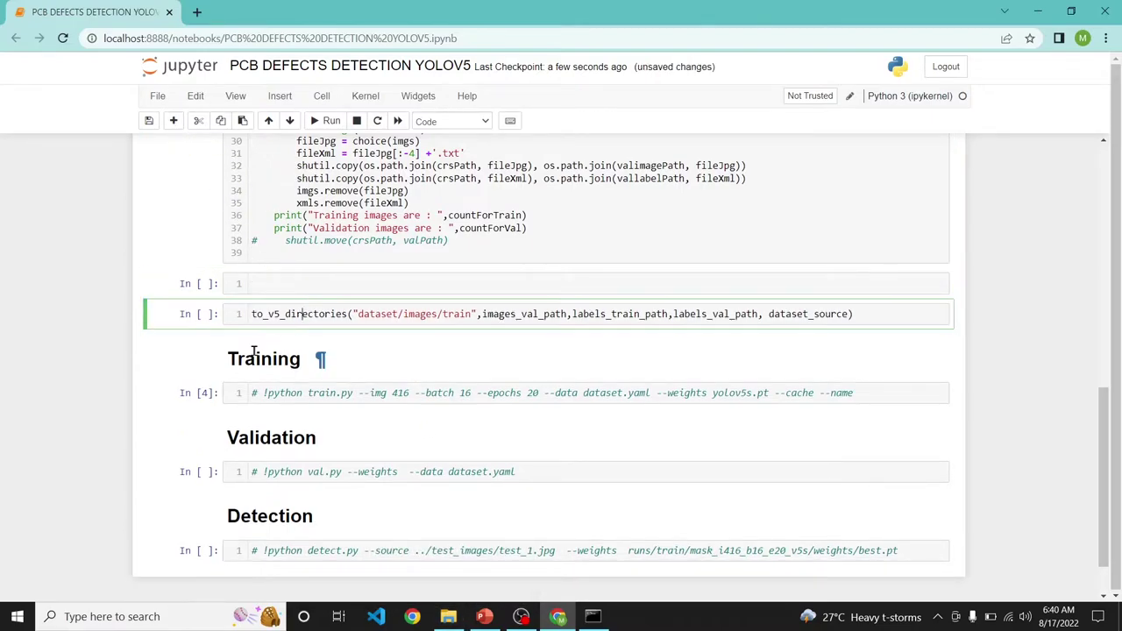
click(279, 285)
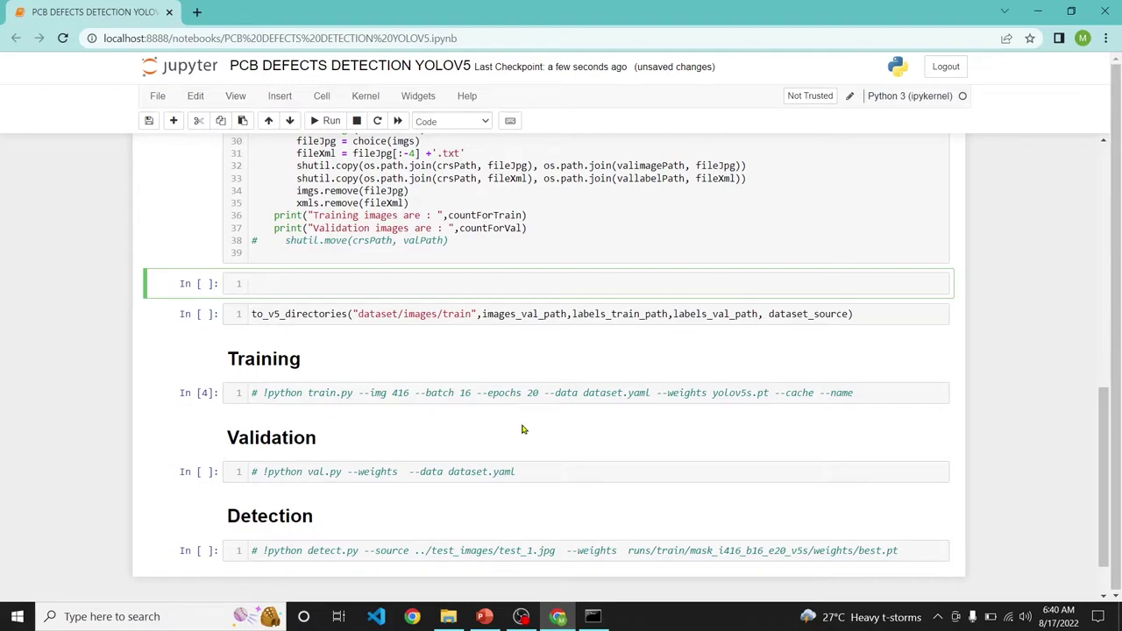
- Switch to File Explorer, go up to the YOLOv5-custom-dataset-gc-pcb-defects project folder and copy its full path
click(448, 616)
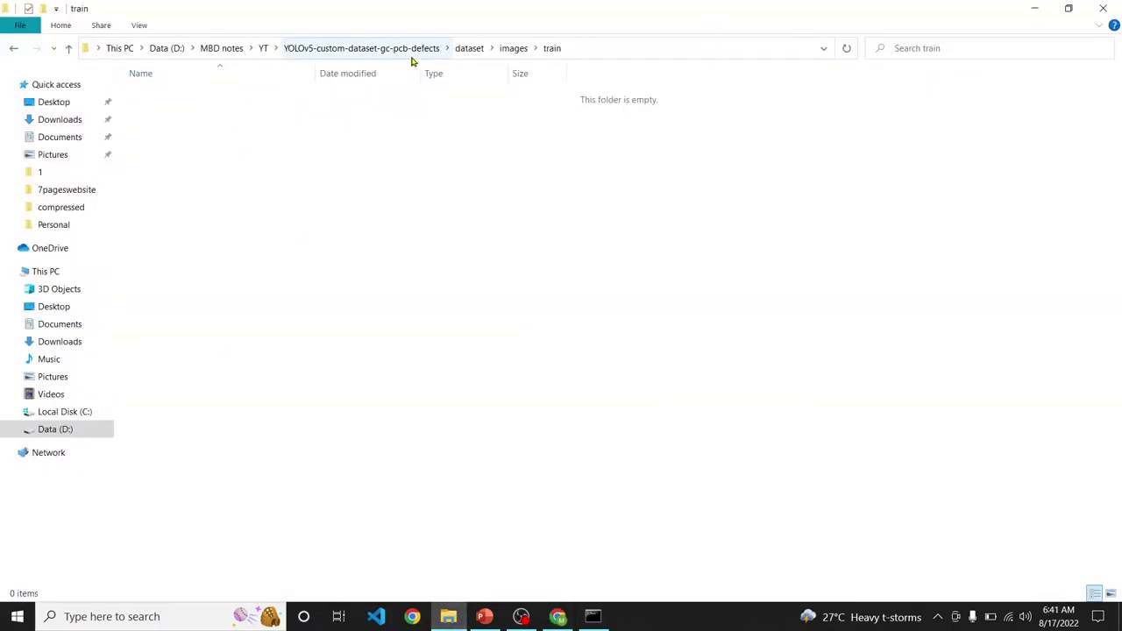
click(467, 49)
click(406, 50)
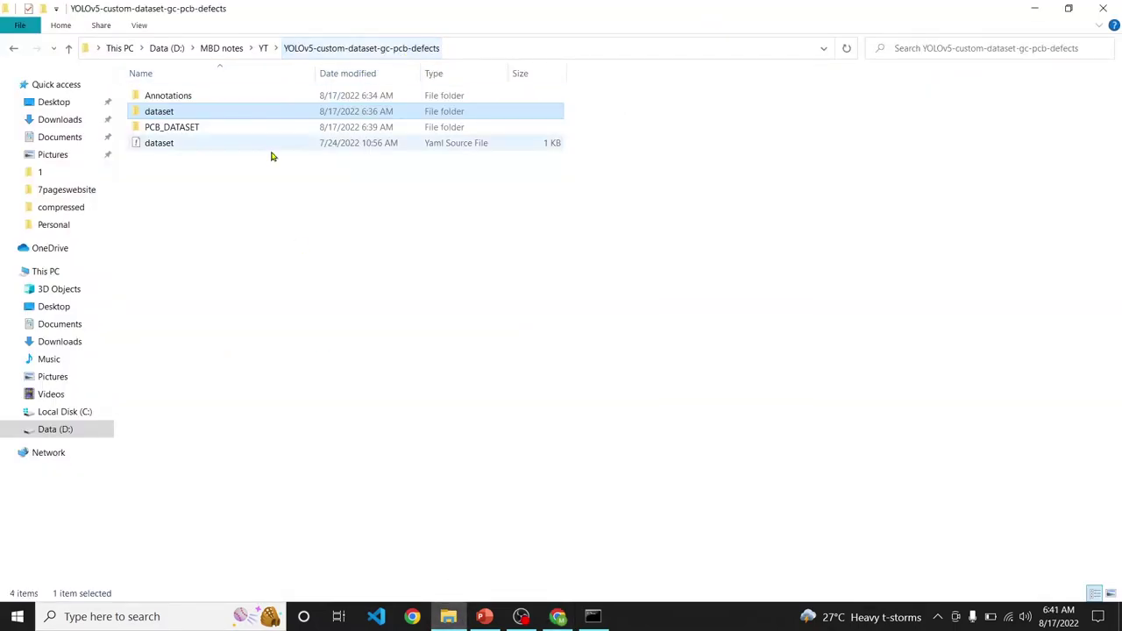
click(474, 46)
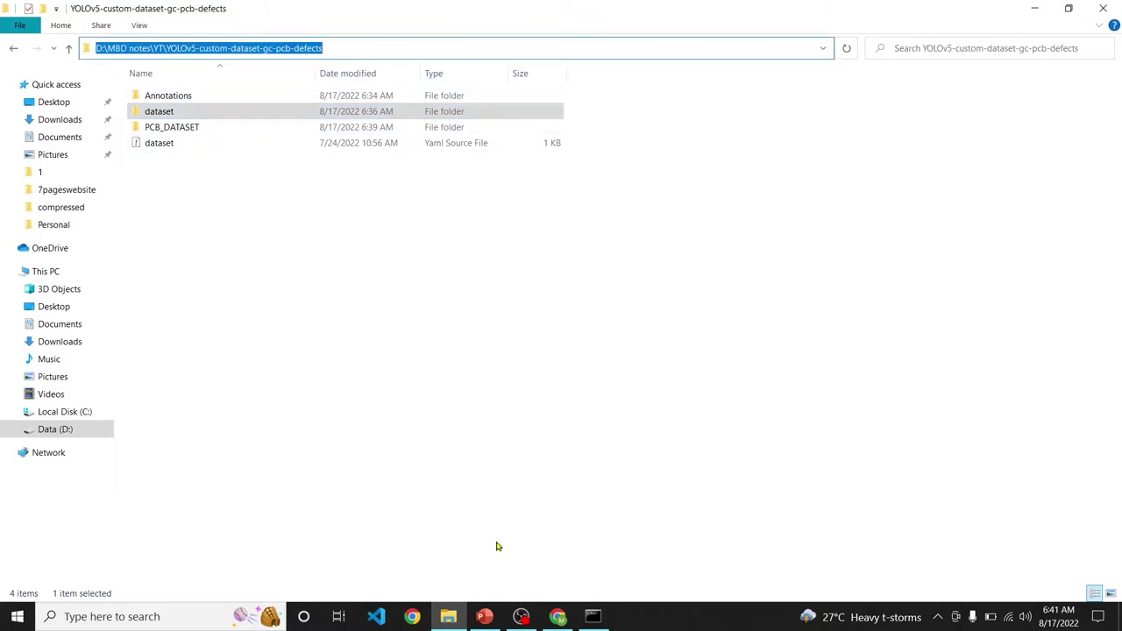
- In the notebook's new cell, write os.chdir("D:/MBD notes/YT/YOLOv5-custom-dataset-gc-pcb-defects") with forward slashes, add os.getcwd() on the second line, and run the cell
click(557, 616)
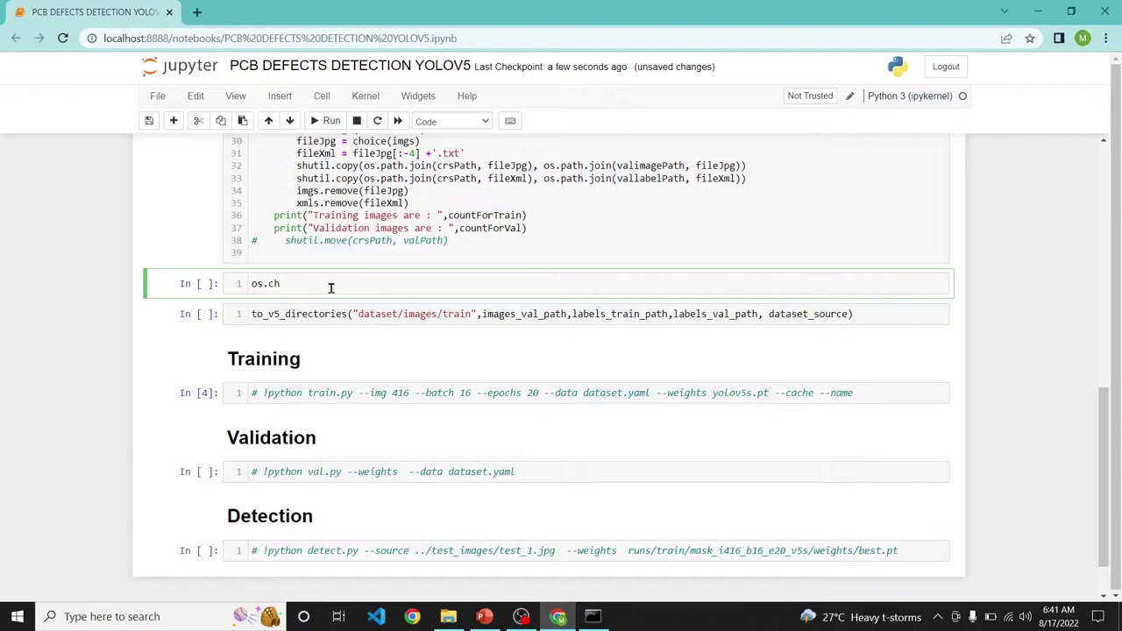
text(D:\HDD notes\YT\YOLOv5-custom-dataset-gc-pcb-defects)
key(BackSpace)
text(/)
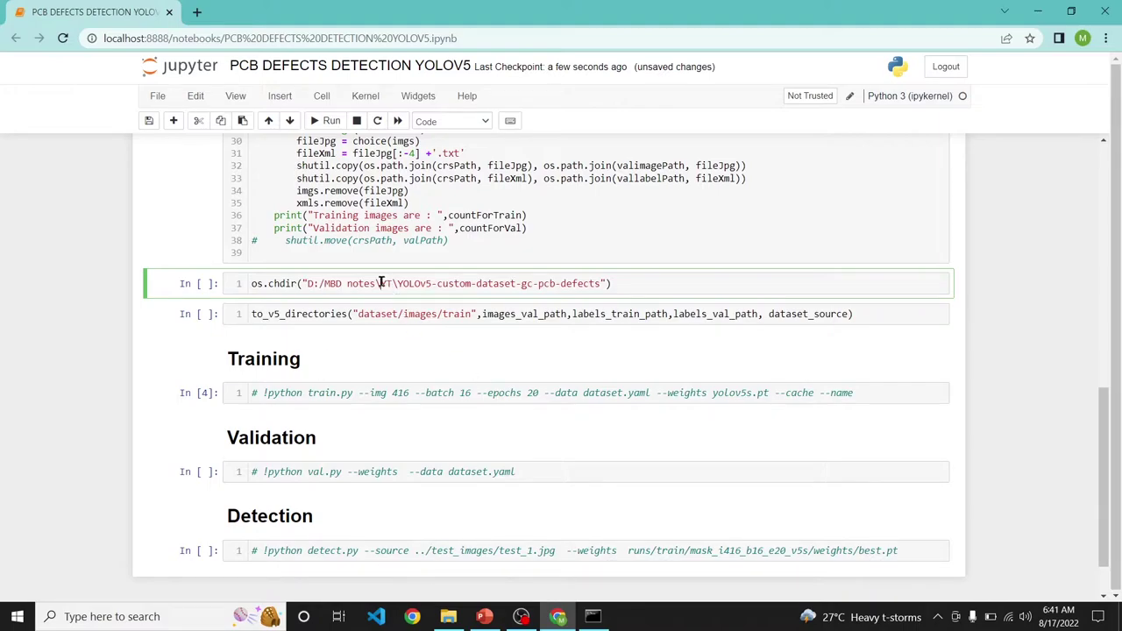
key(BackSpace)
text(/)
key(BackSpace)
text(/)
key(End)
key(Return)
text(os.getcwd())
key(shift+Return)
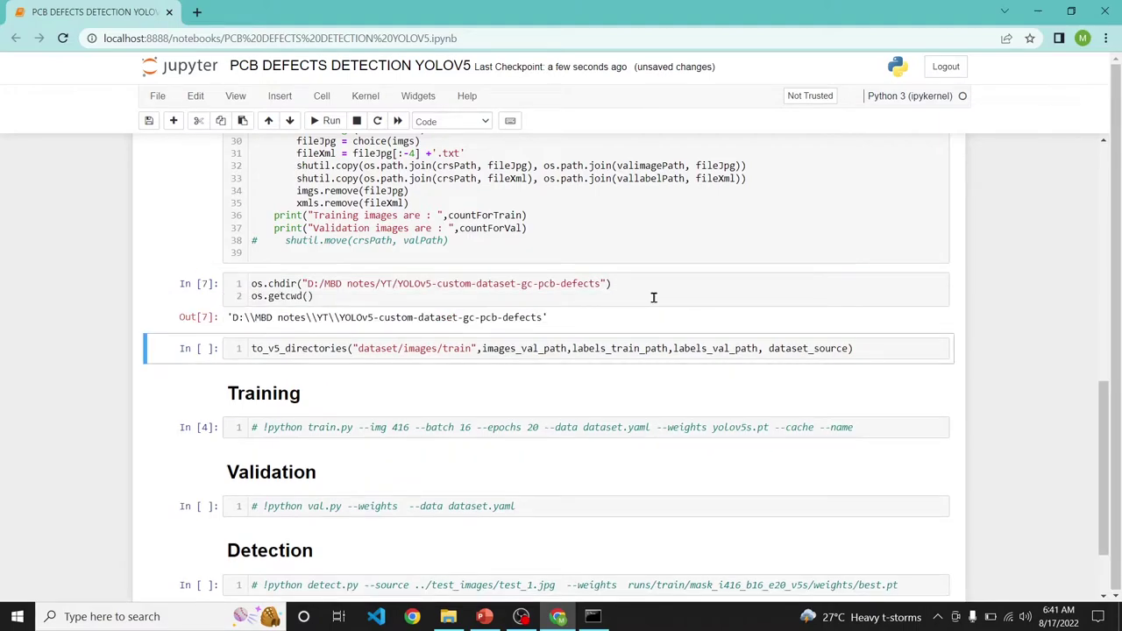
drag(557, 323, 228, 313)
click(474, 318)
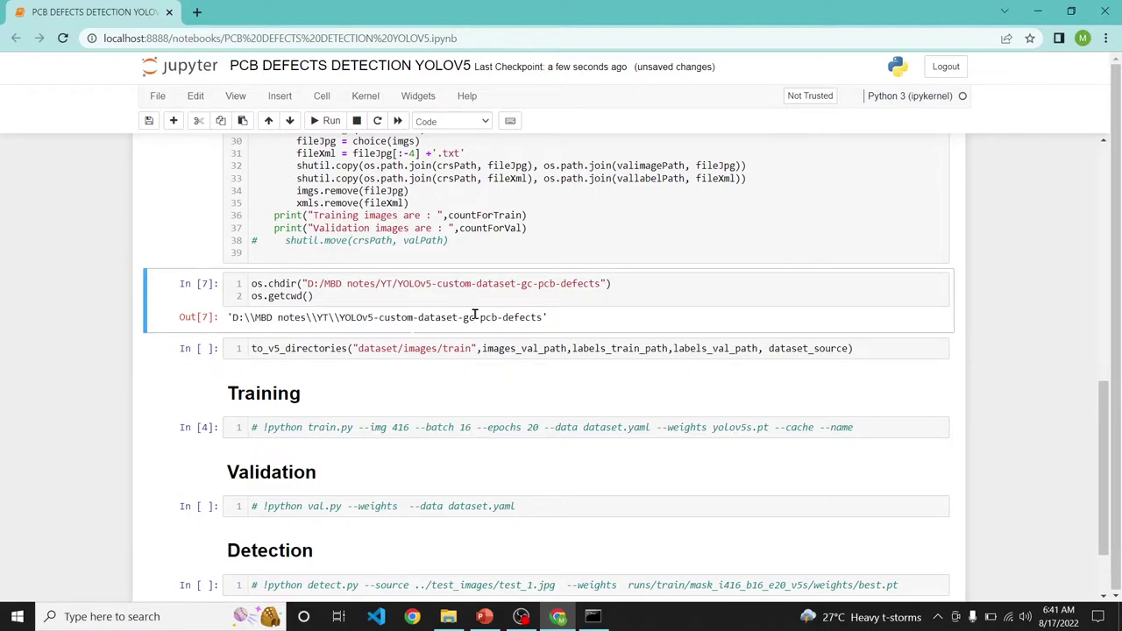
drag(356, 349, 435, 347)
double_click(506, 318)
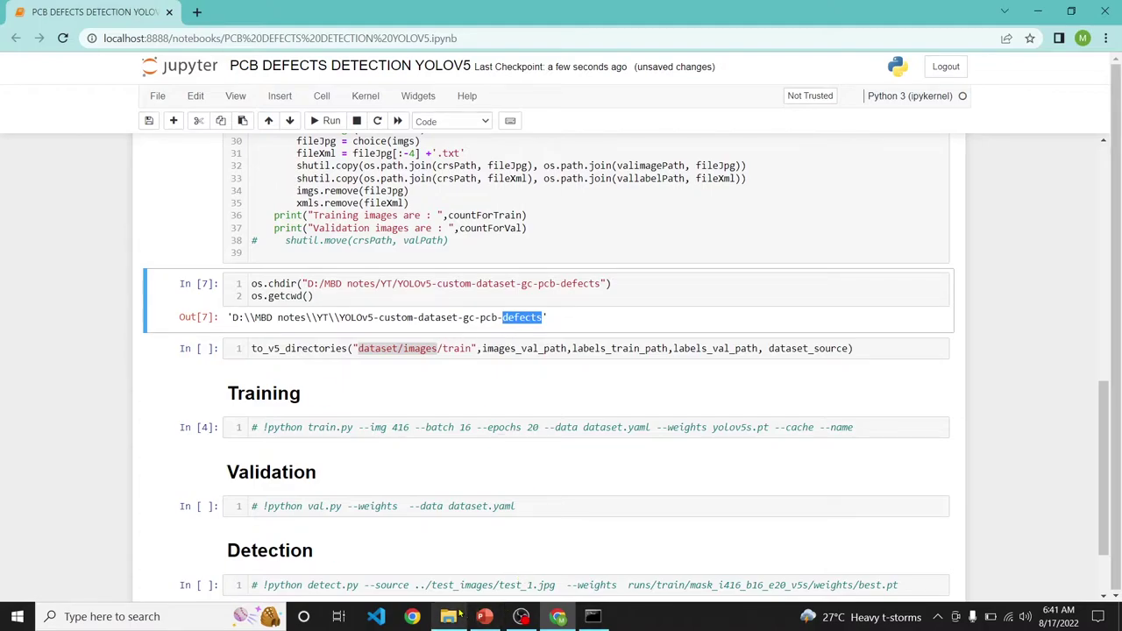
- Select the images_val_path argument, and copy the relative path dataset\images\val from the val folder's location in File Explorer
double_click(511, 350)
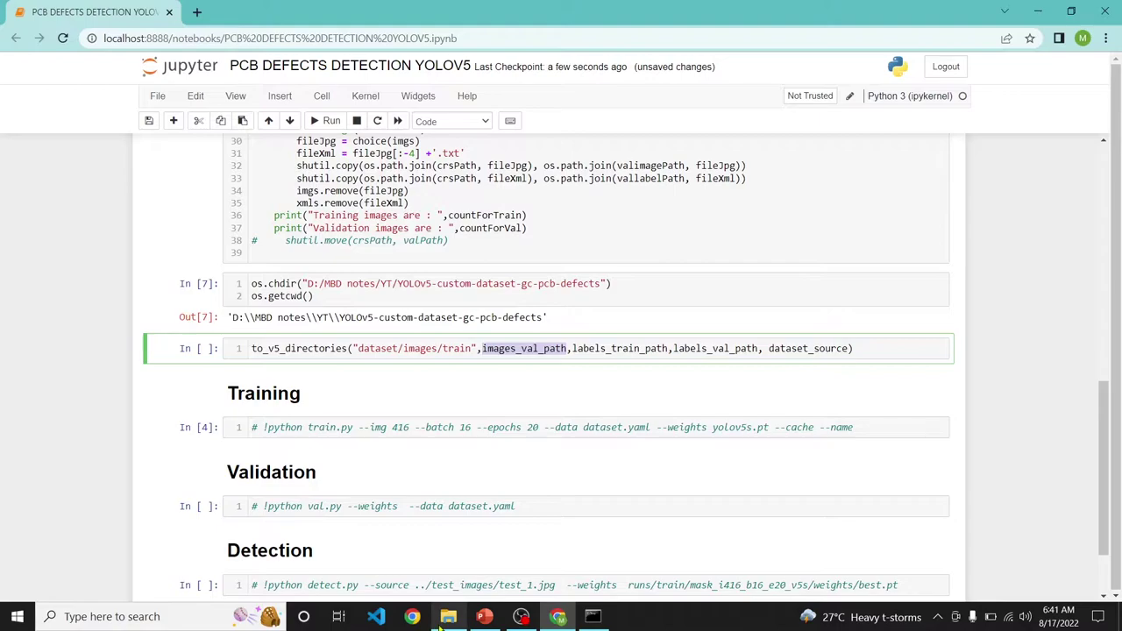
key(alt+Tab)
click(182, 113)
double_click(182, 114)
double_click(180, 103)
double_click(165, 111)
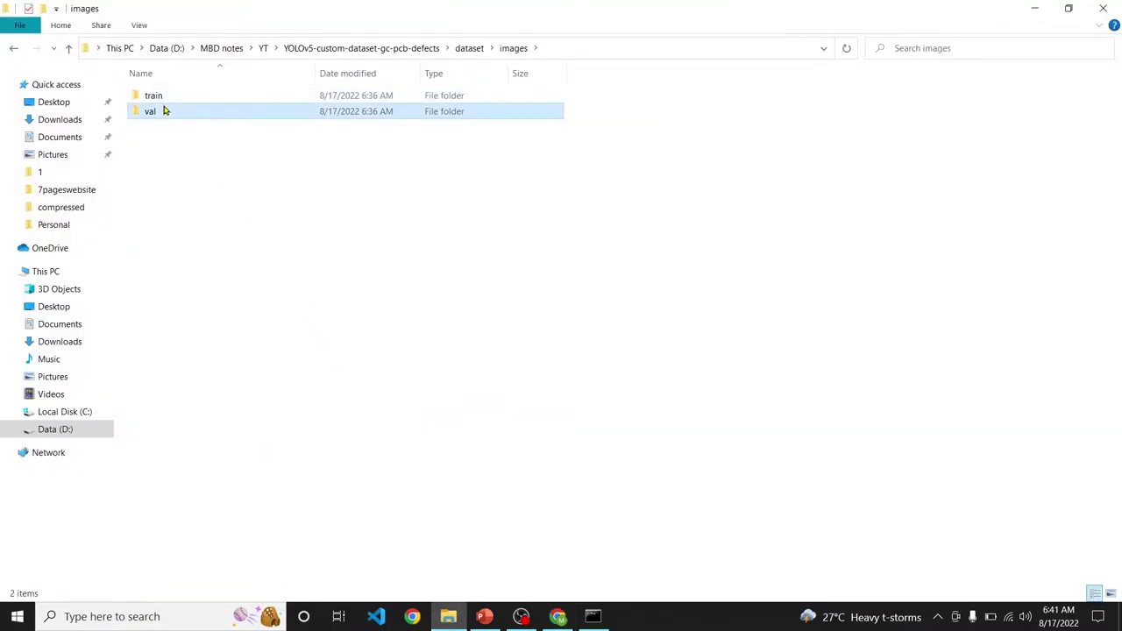
click(582, 47)
drag(401, 49, 323, 48)
key(ctrl+c)
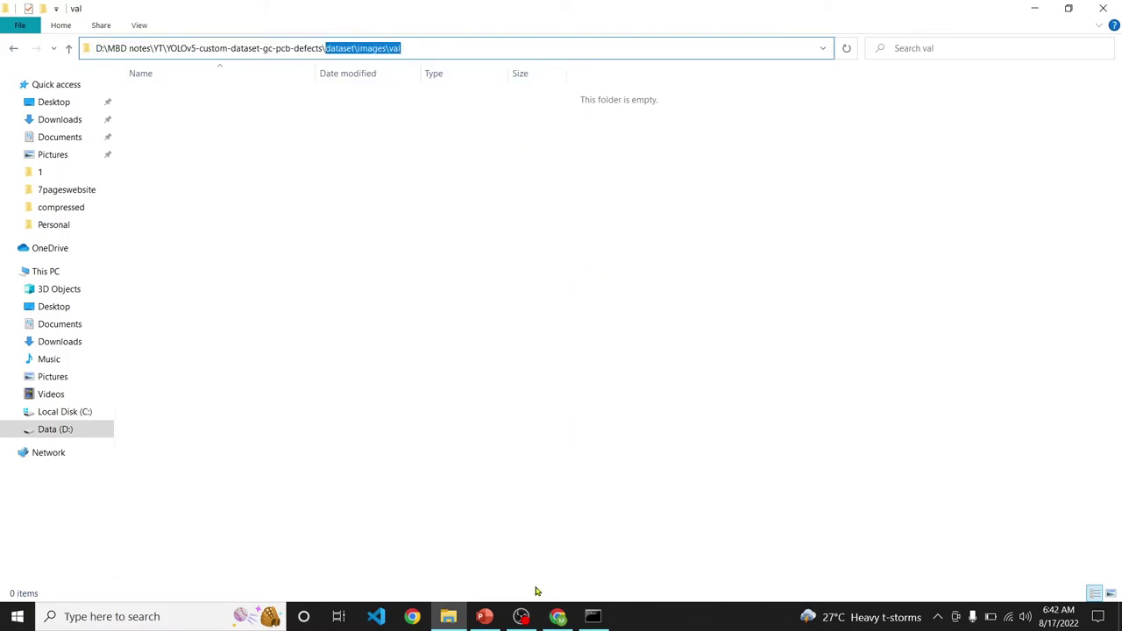
- Back in the notebook, replace the images_val_path argument with the quoted path "dataset/images/val", using forward slashes
click(557, 616)
text(")
key(ctrl+v)
click(532, 348)
key(BackSpace)
text(/)
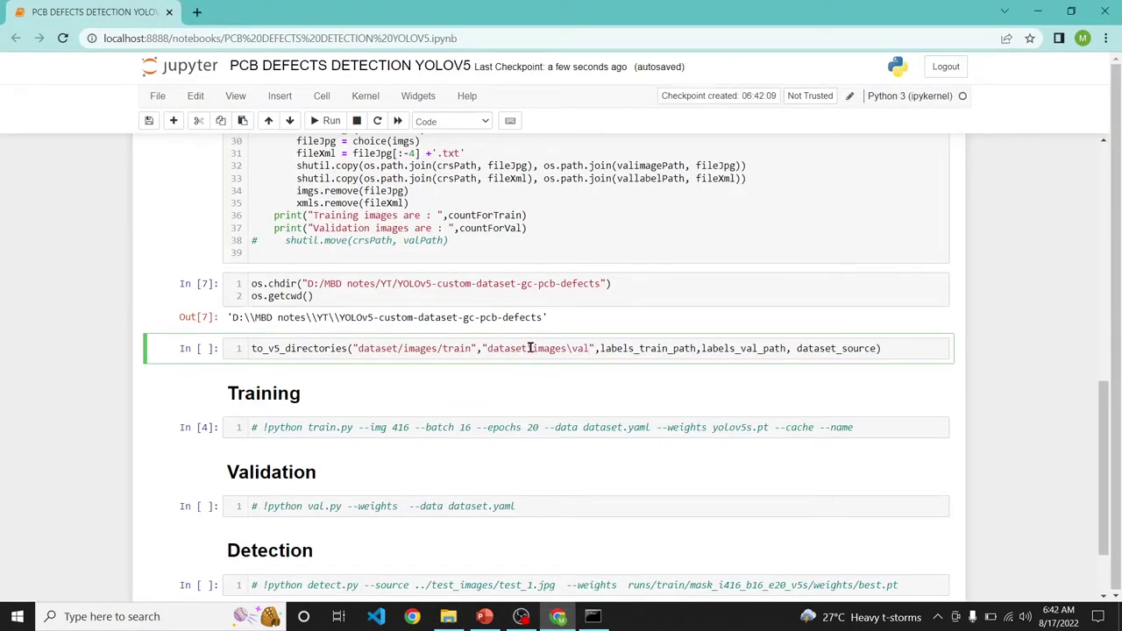
click(575, 348)
key(BackSpace)
text(/)
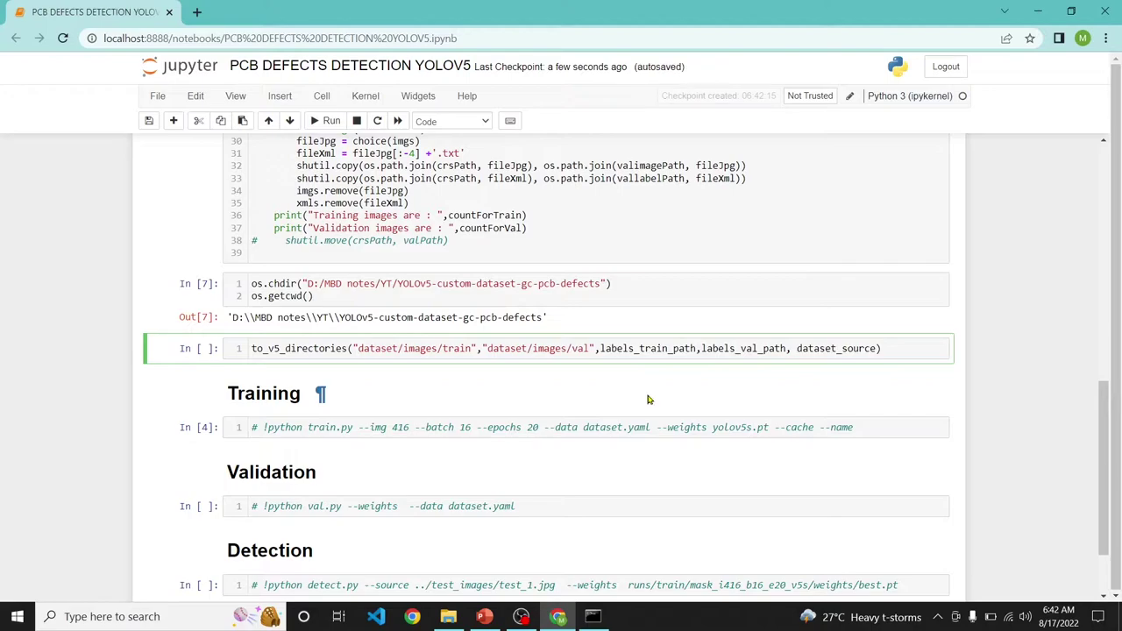
- Select the labels_train_path argument, and copy the relative path dataset\labels\train from the labels train folder's location in File Explorer
double_click(646, 348)
click(448, 616)
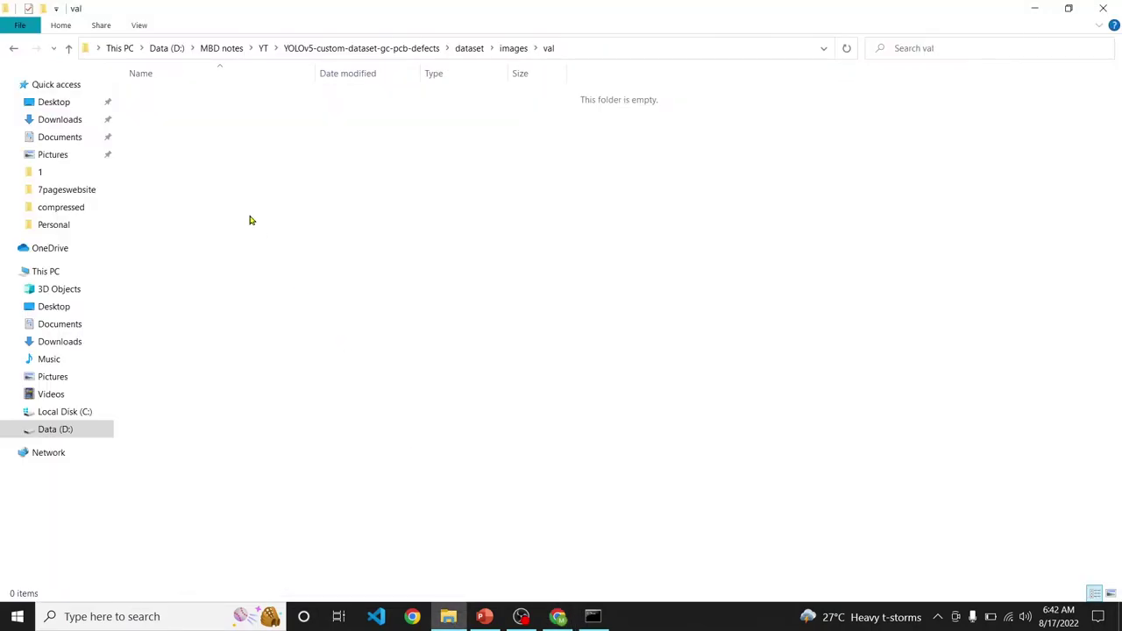
click(14, 48)
click(15, 48)
double_click(150, 115)
double_click(170, 94)
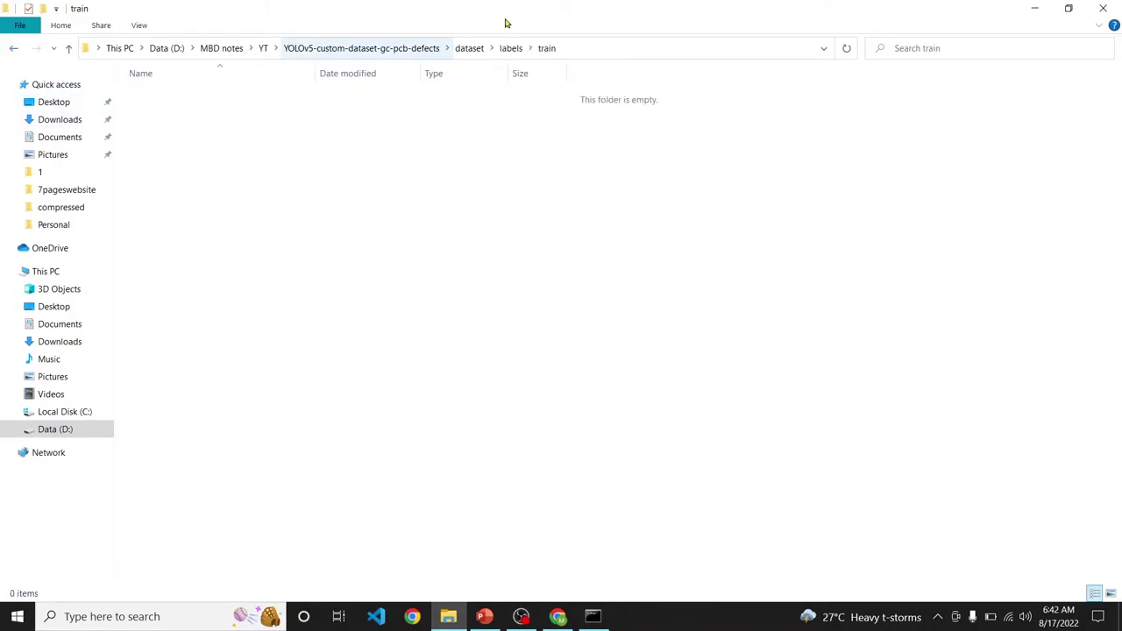
click(579, 46)
drag(576, 45, 328, 47)
key(ctrl+c)
- In the notebook, replace the labels_train_path argument with "dataset/labels/train", using forward slashes, and save the notebook
key(alt+Tab)
text(")
key(ctrl+v)
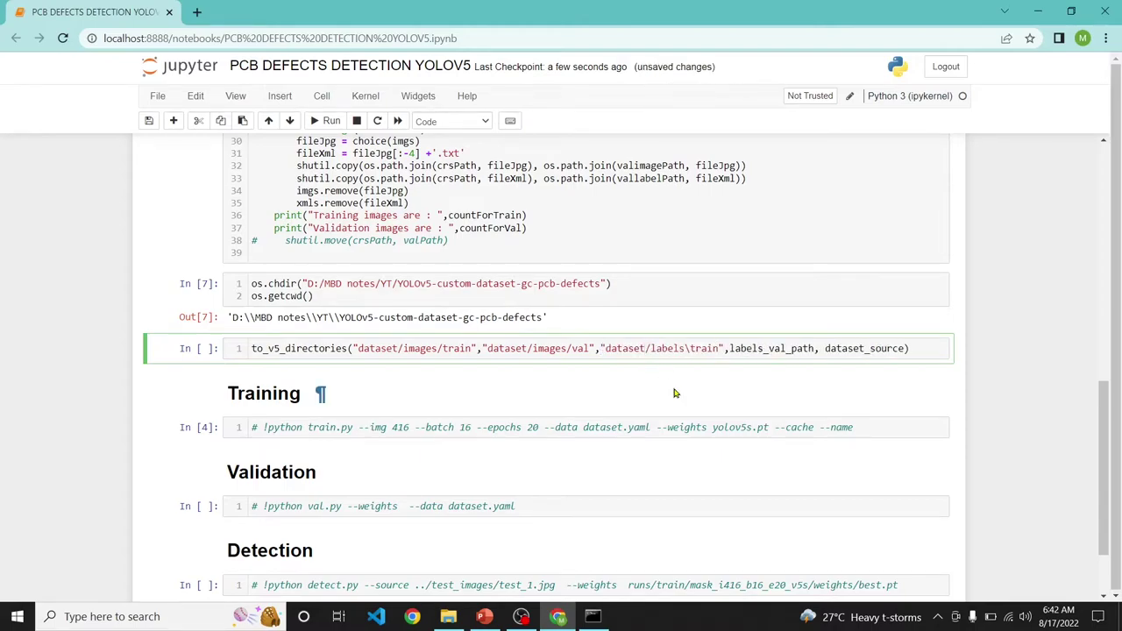
click(694, 348)
key(BackSpace)
text(/)
key(ctrl+s)
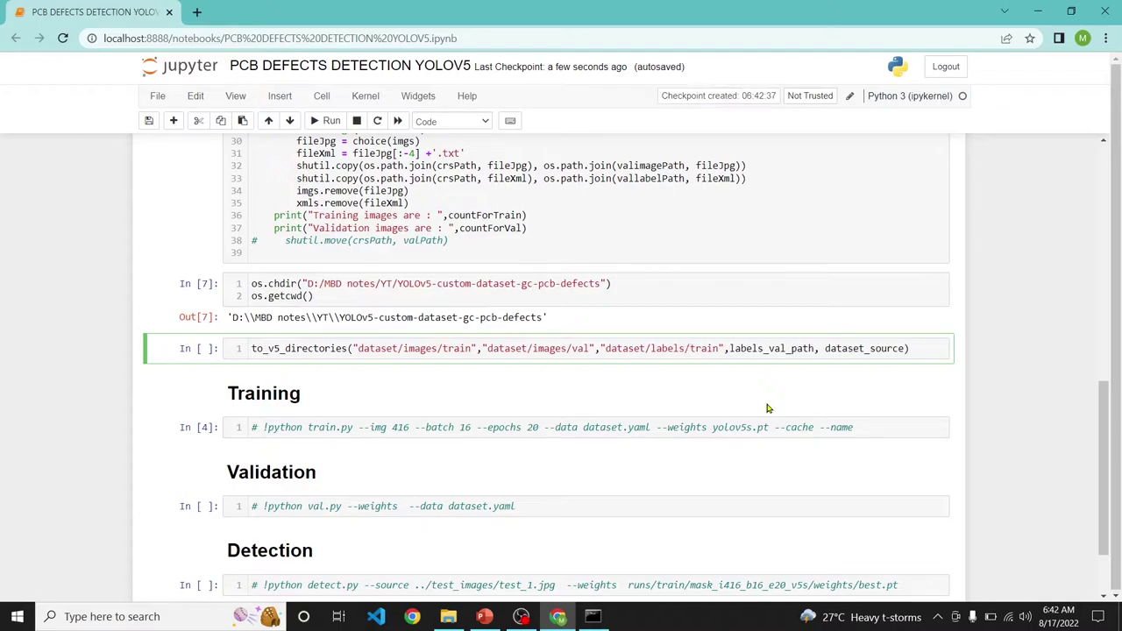
- Select the labels_val_path argument, and copy the relative path dataset\labels\val from the labels val folder's location in File Explorer
double_click(772, 348)
click(447, 616)
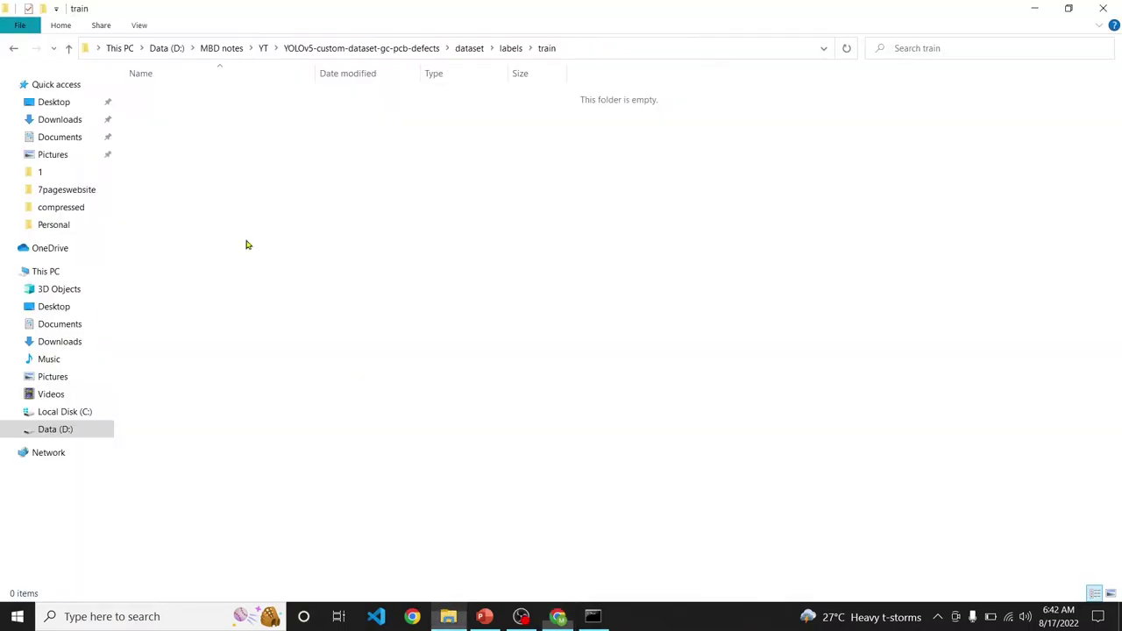
click(13, 48)
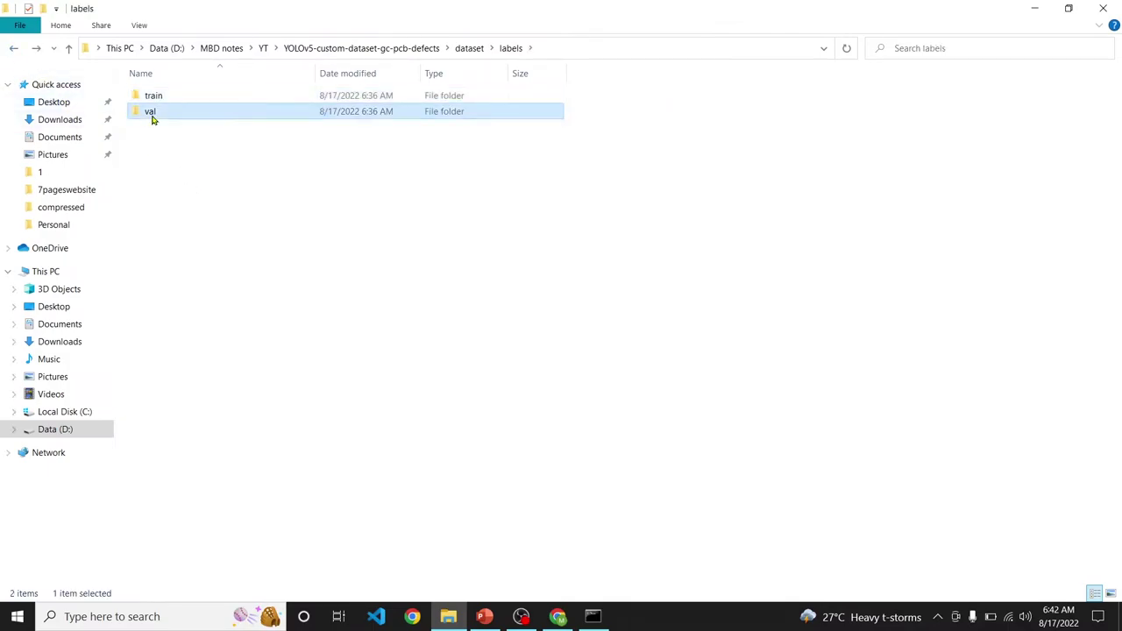
double_click(150, 111)
click(591, 47)
drag(473, 47, 329, 48)
key(ctrl+c)
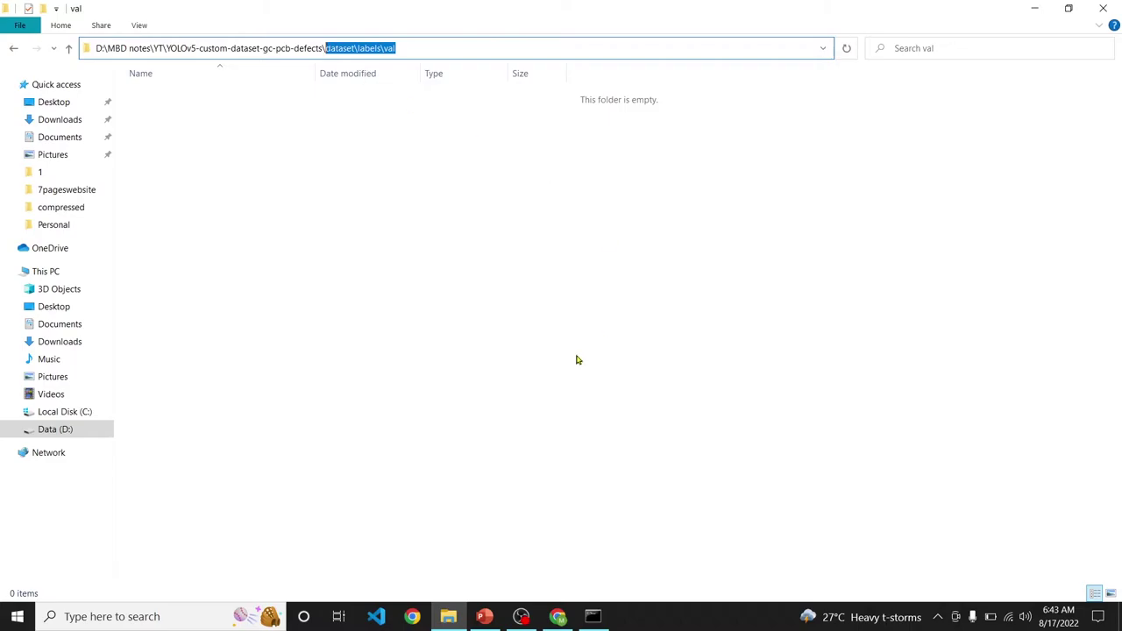
- Return to the notebook and replace the labels_val_path argument with the quoted path "dataset/labels/val", using forward slashes
click(558, 616)
text(")
key(ctrl+v)
click(778, 348)
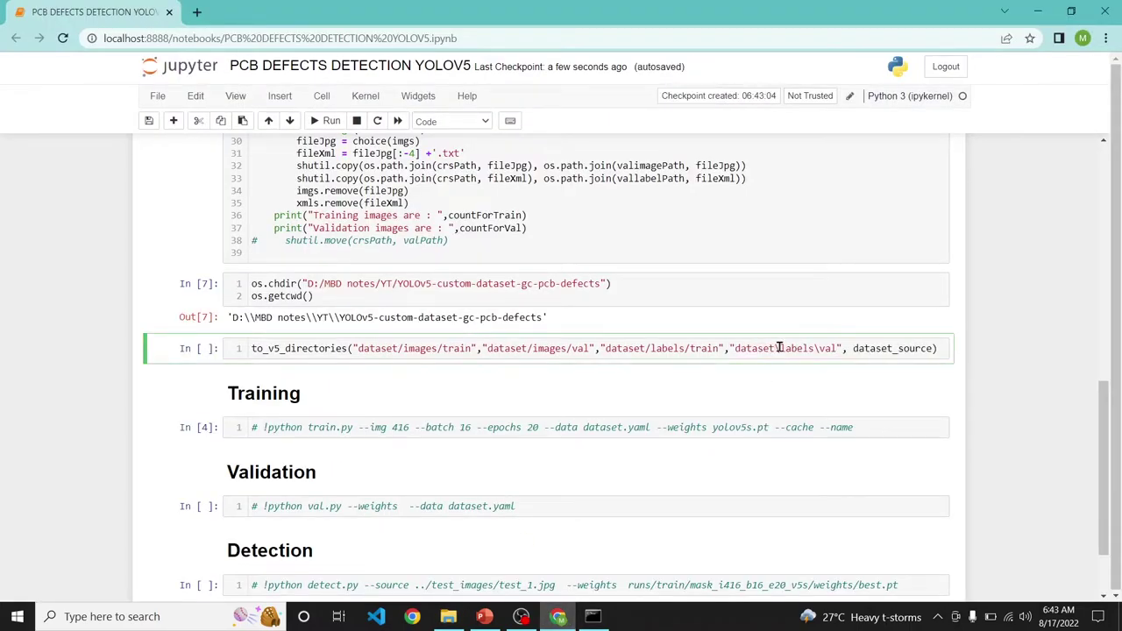
key(BackSpace)
text(/)
click(818, 350)
key(BackSpace)
text(/)
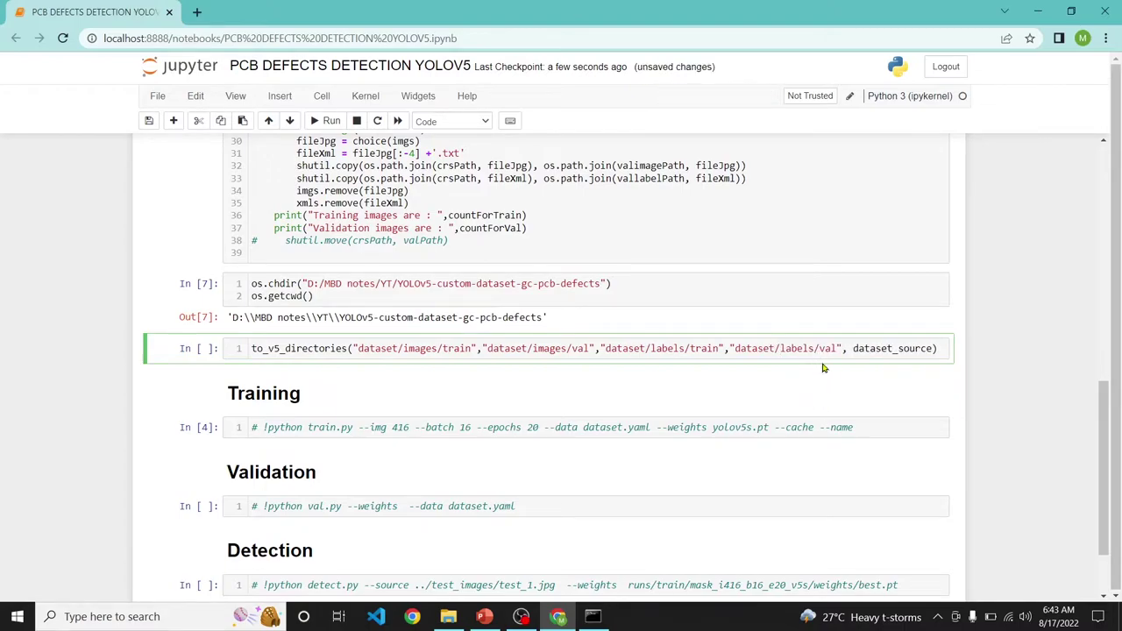
- Select the dataset_source argument, open Missing_hole inside the Annotations folder in File Explorer, and copy its relative path Annotations\Missing_hole
double_click(898, 350)
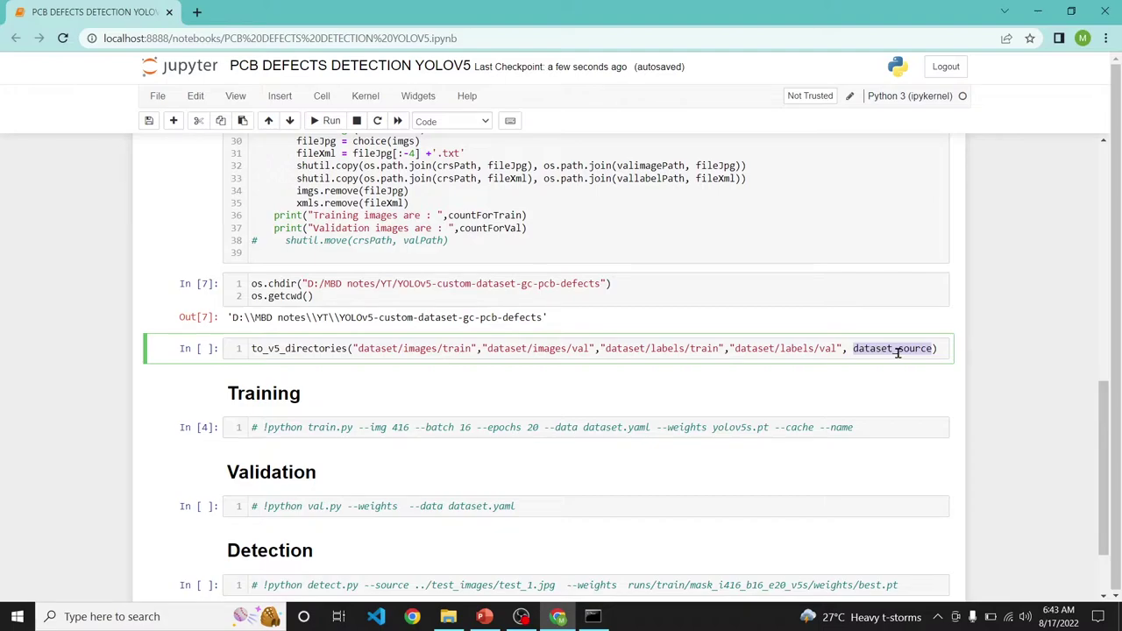
click(448, 616)
click(185, 101)
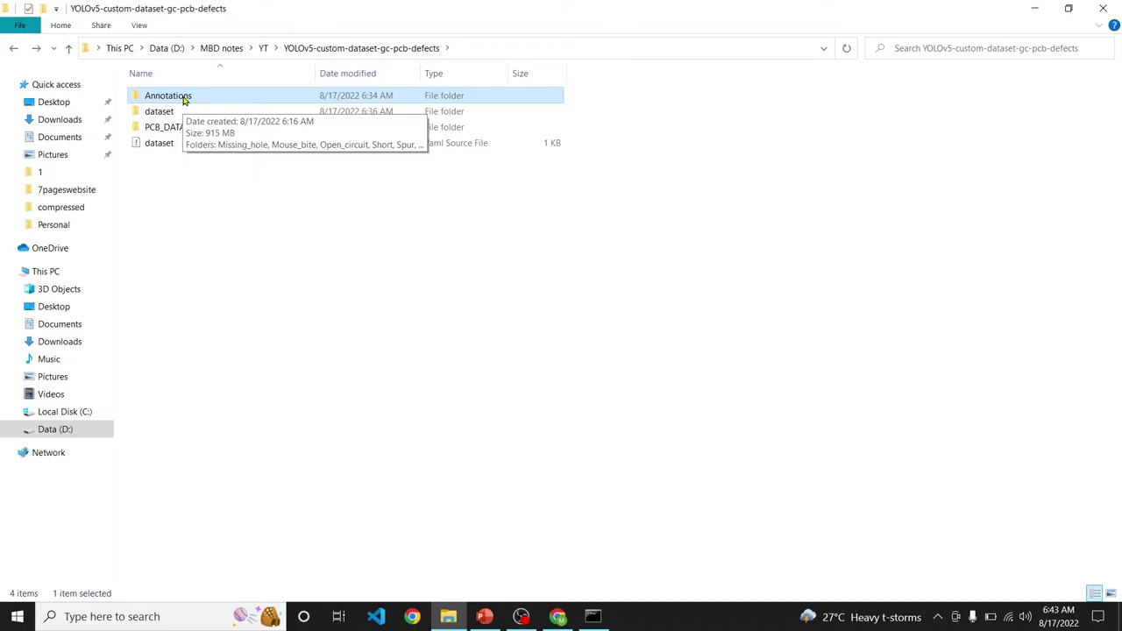
double_click(185, 101)
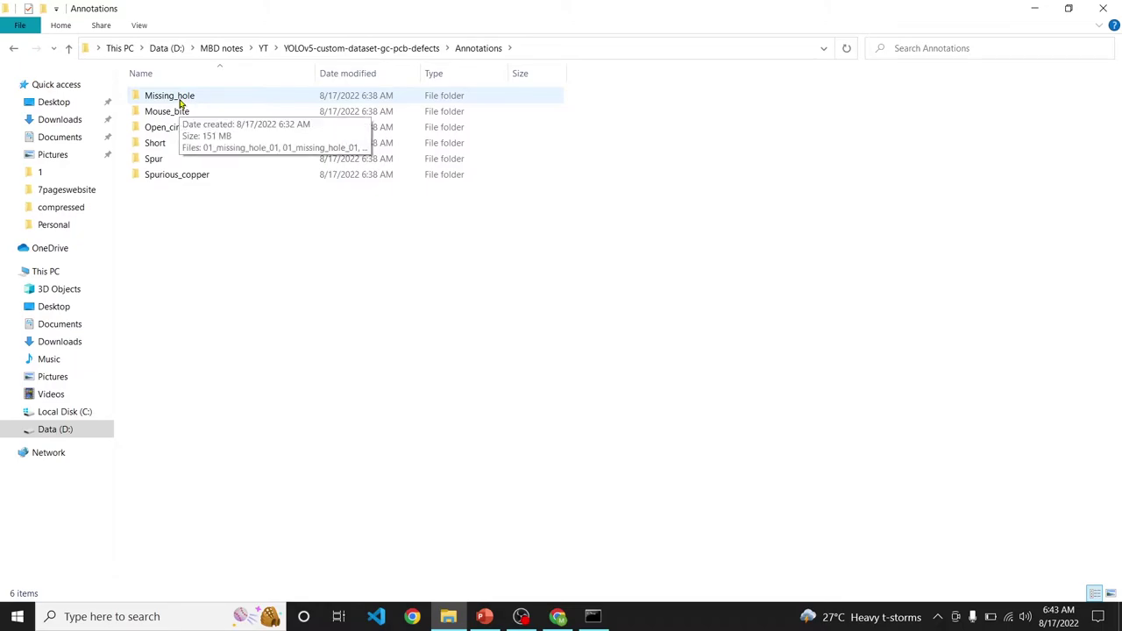
double_click(183, 100)
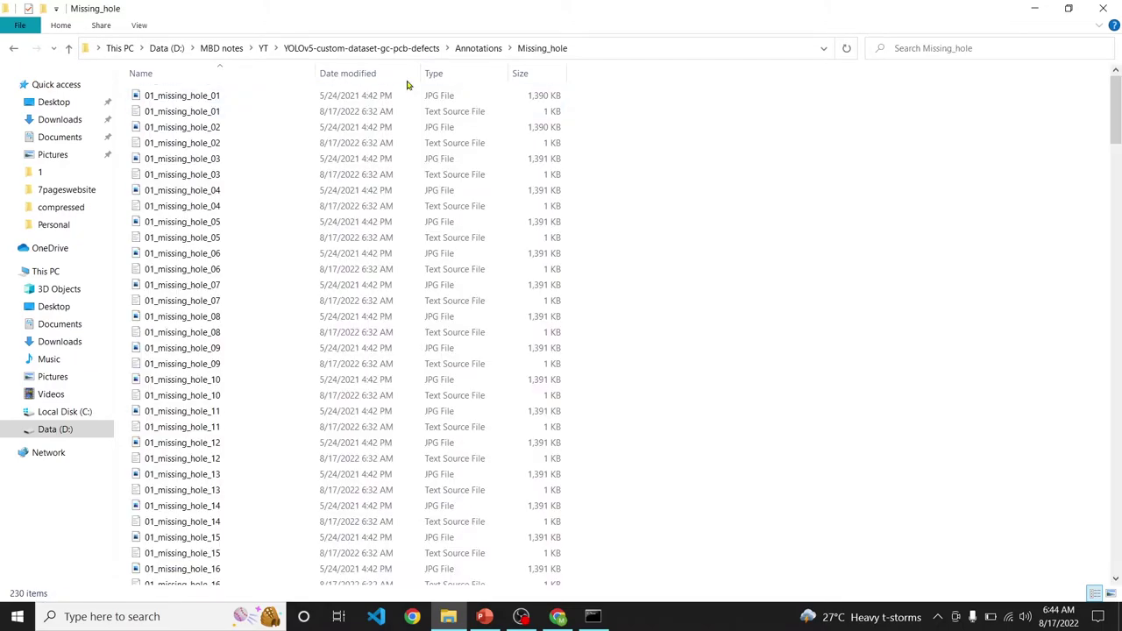
click(571, 49)
drag(445, 48, 330, 53)
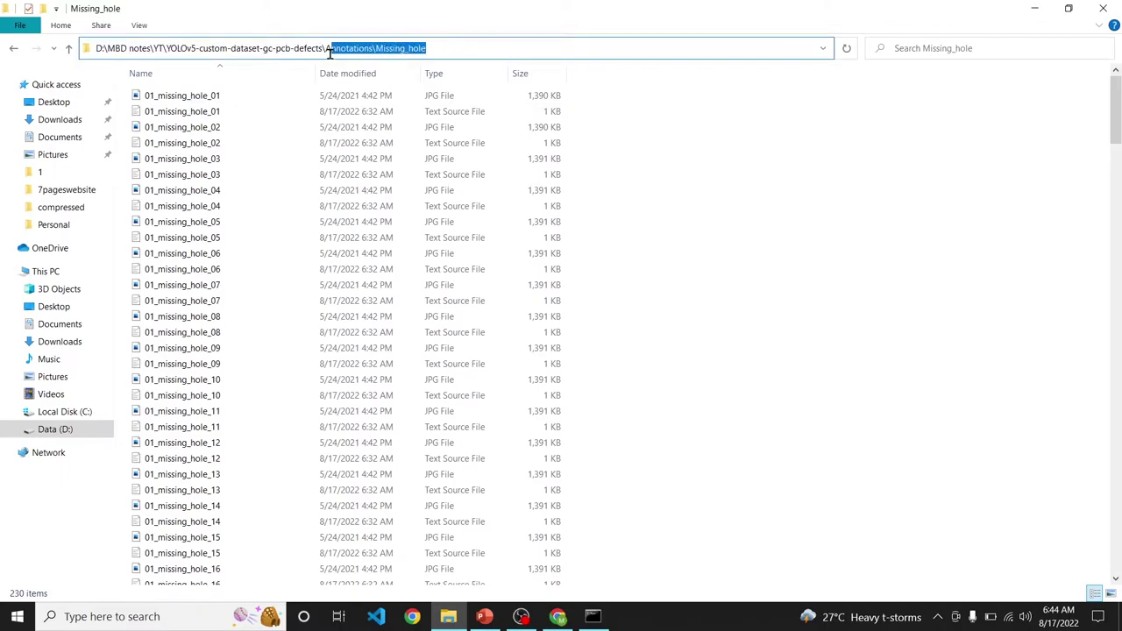
- In the notebook, replace the dataset_source argument with "Annotations/Missing_hole", using a forward slash, and run the to_v5_directories cell
click(557, 616)
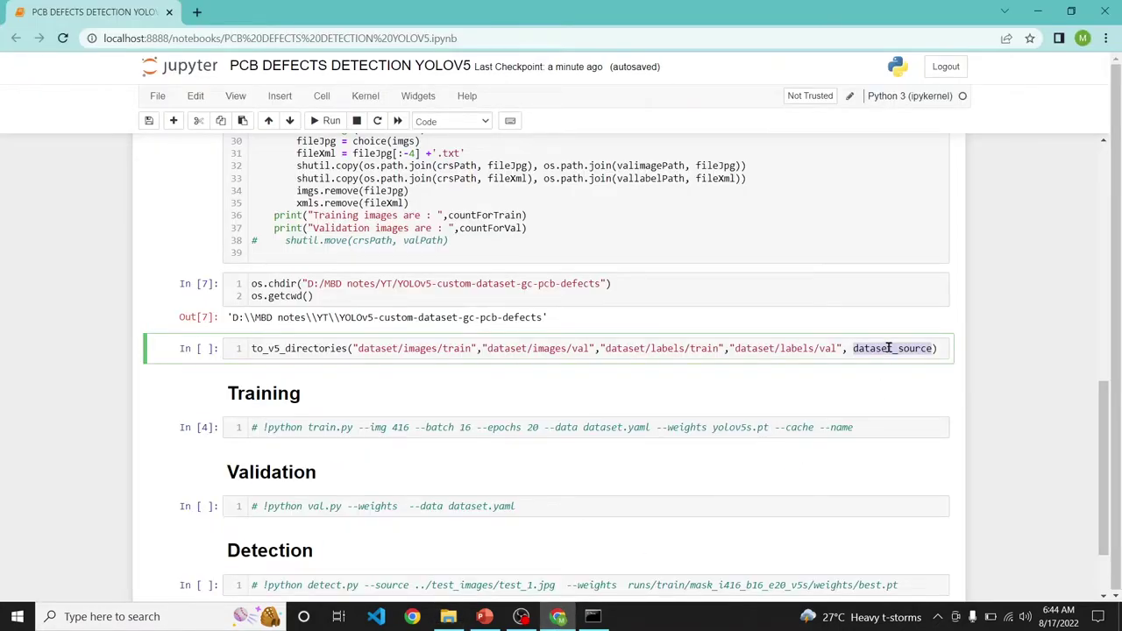
key(BackSpace)
text(Annotations\Missing_hole)
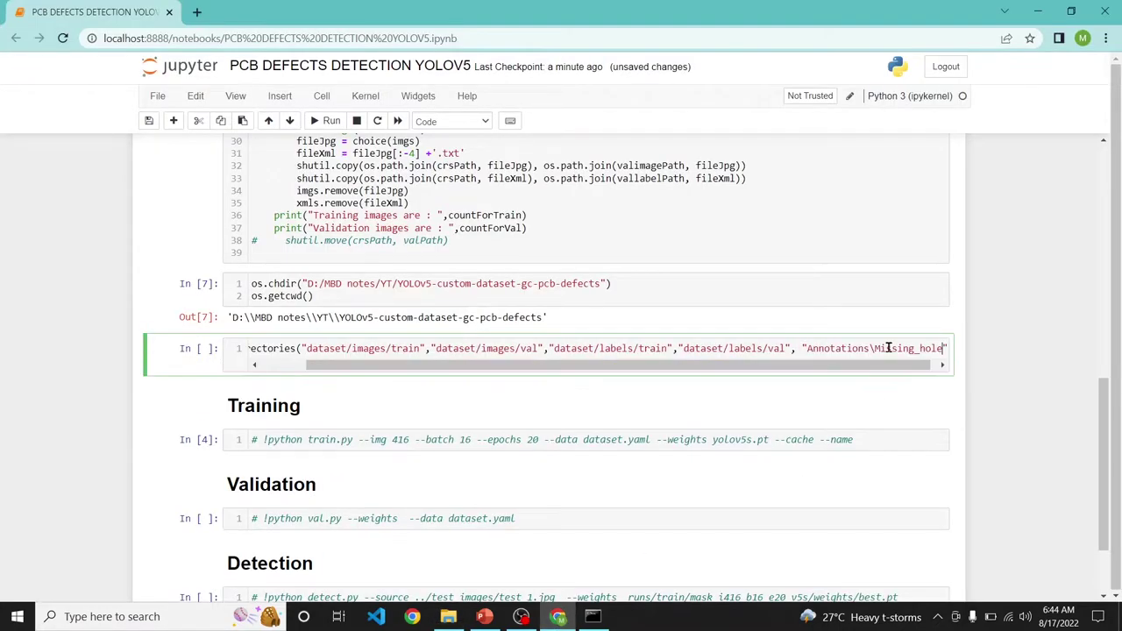
key(BackSpace)
text(/)
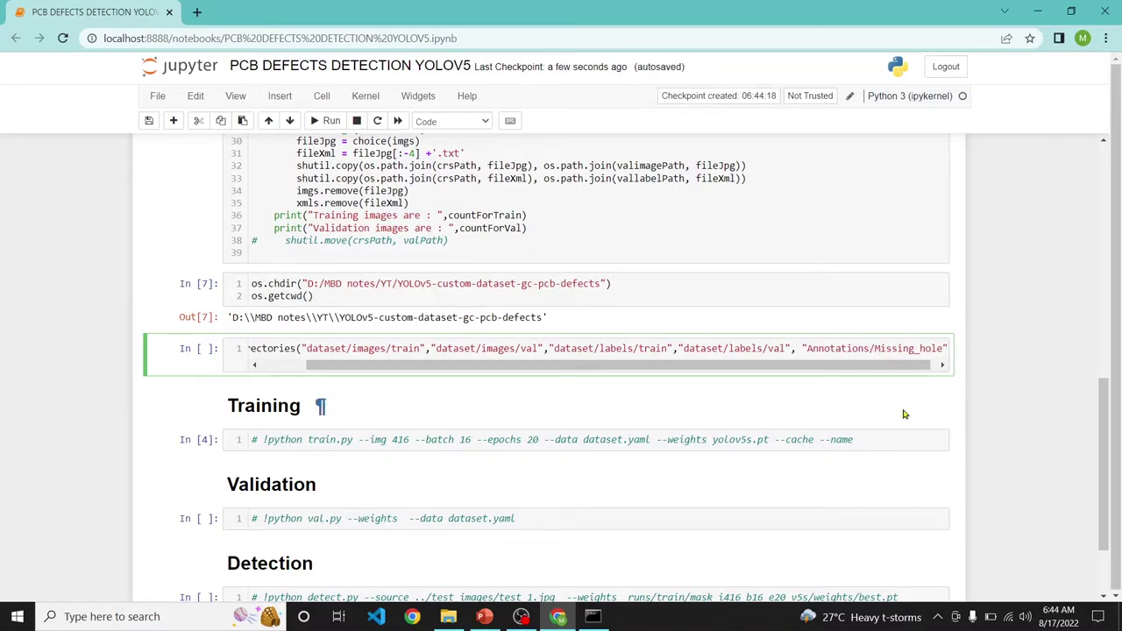
key(shift+Return)
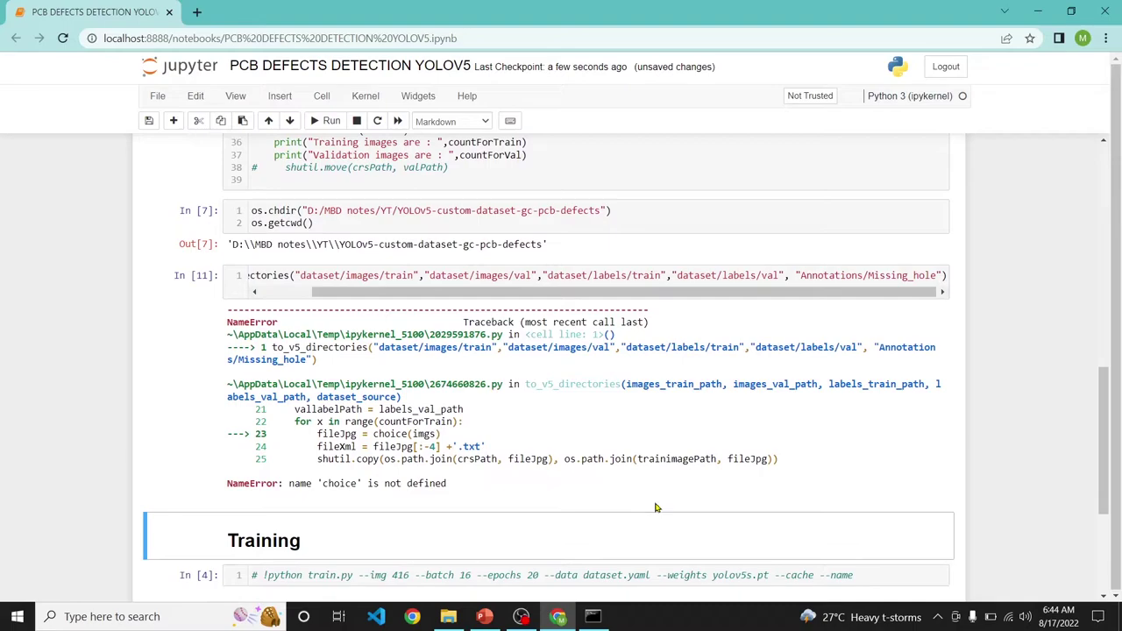
- Add import os, from random import choice and import shutil above the to_v5_directories function definition, and run that cell
double_click(337, 483)
scroll(420, 491, up, 15)
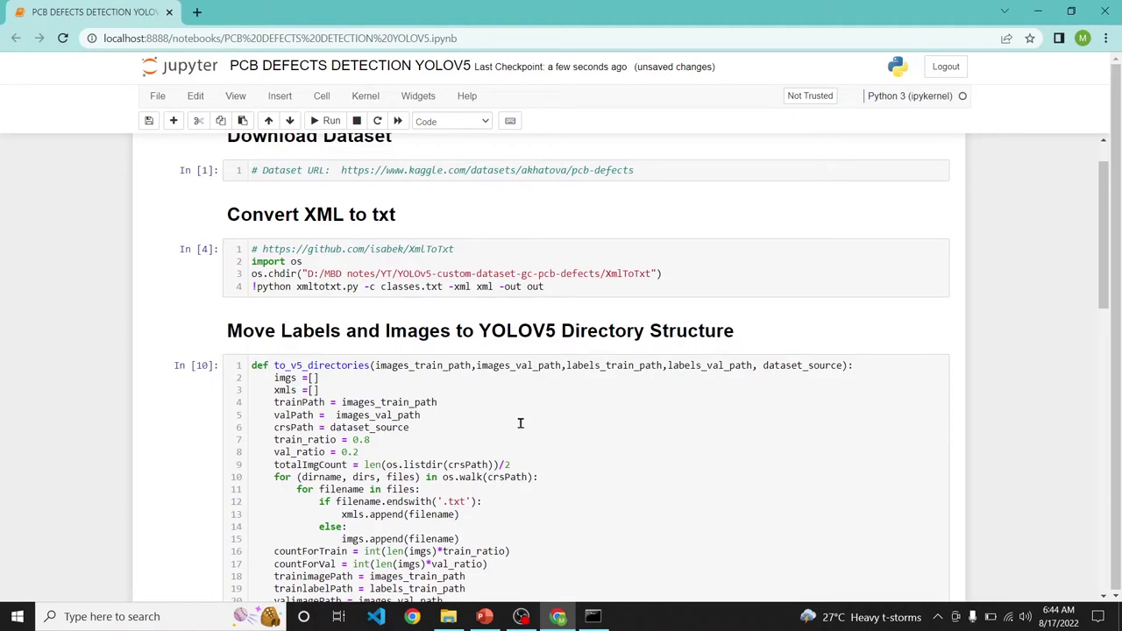
click(851, 377)
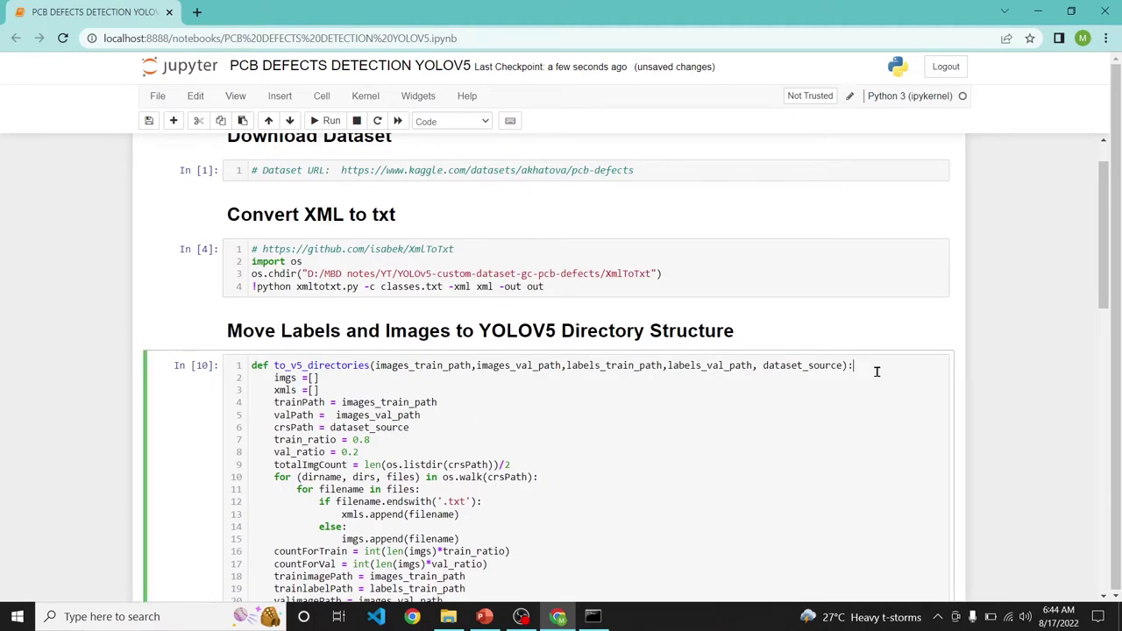
text(import os from random import choice import shutil)
scroll(496, 386, down, 3)
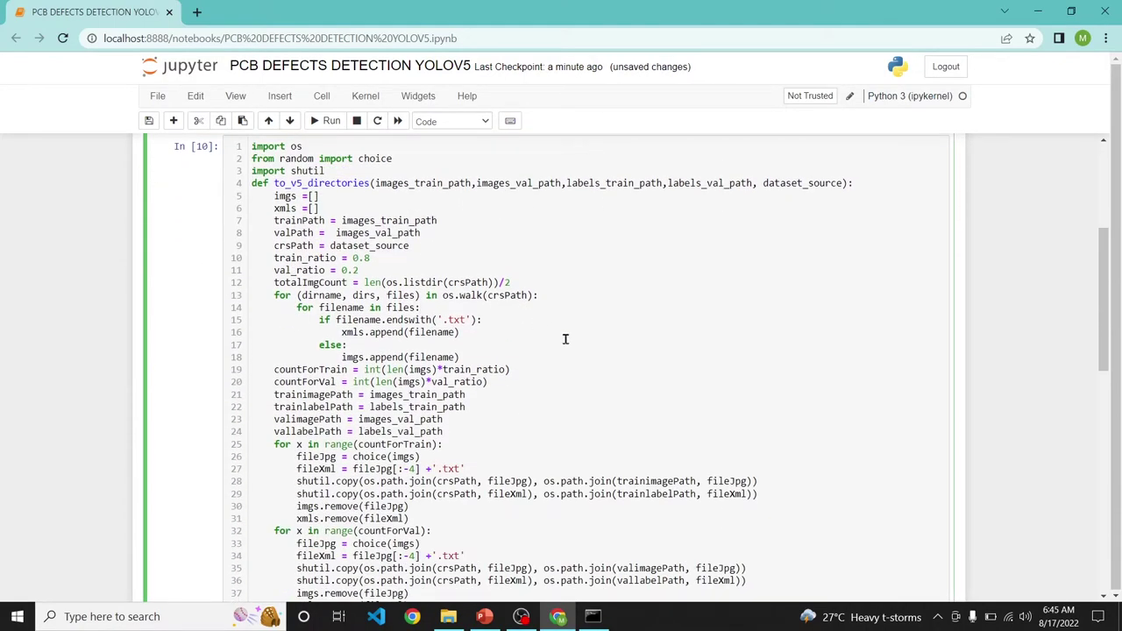
key(shift+Return)
- Rerun the to_v5_directories call for "Annotations/Missing_hole" and check the printed training and validation image counts
click(478, 417)
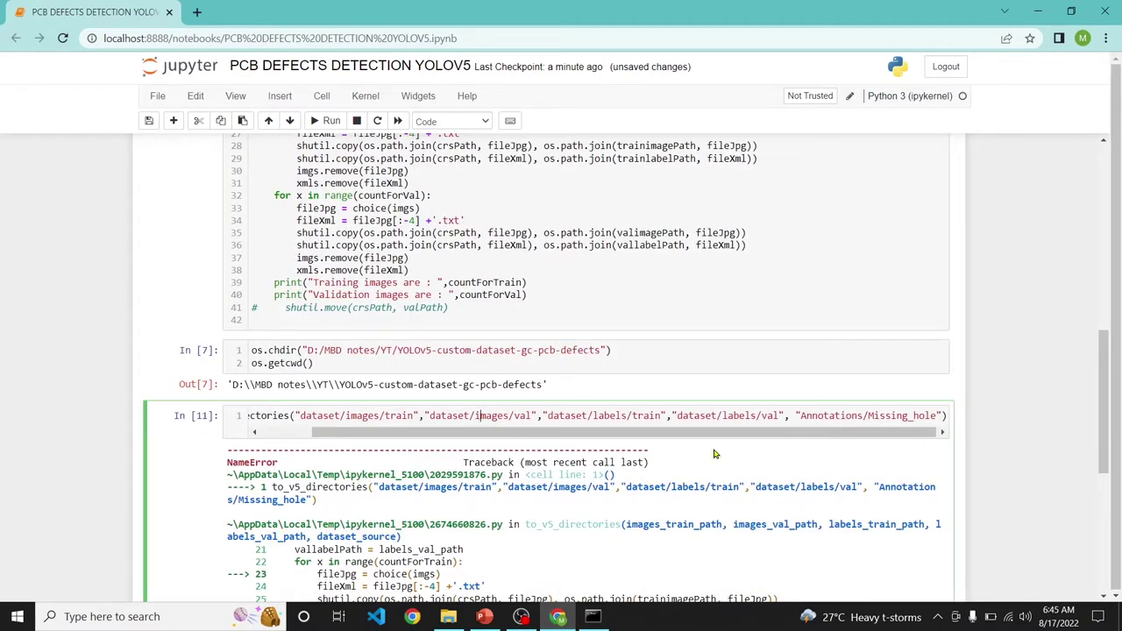
key(shift+Return)
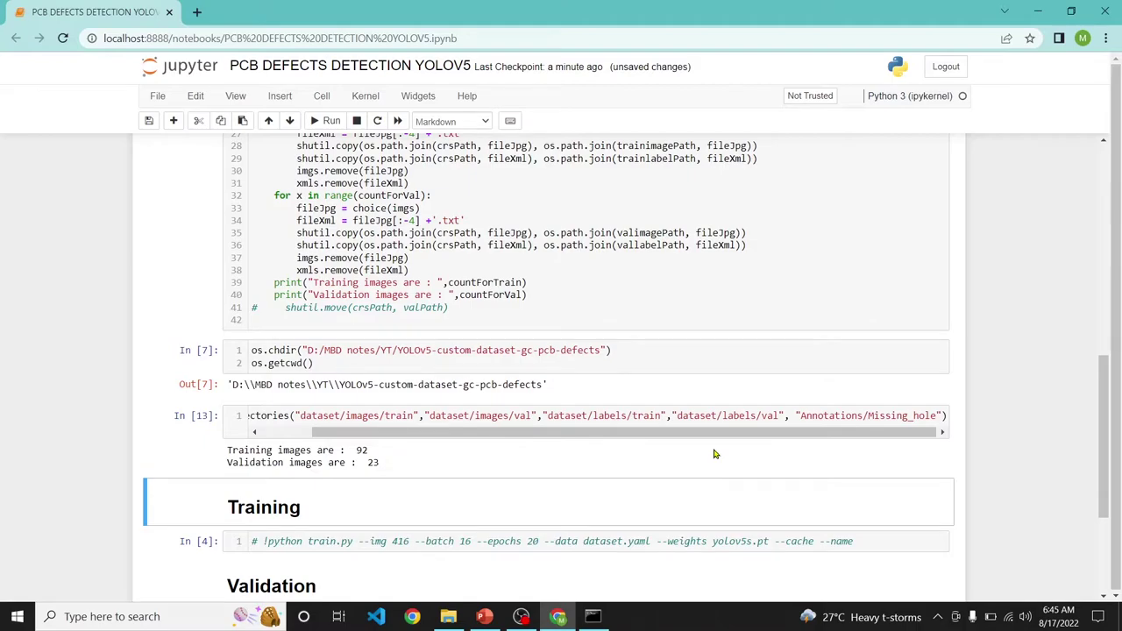
drag(374, 449, 261, 450)
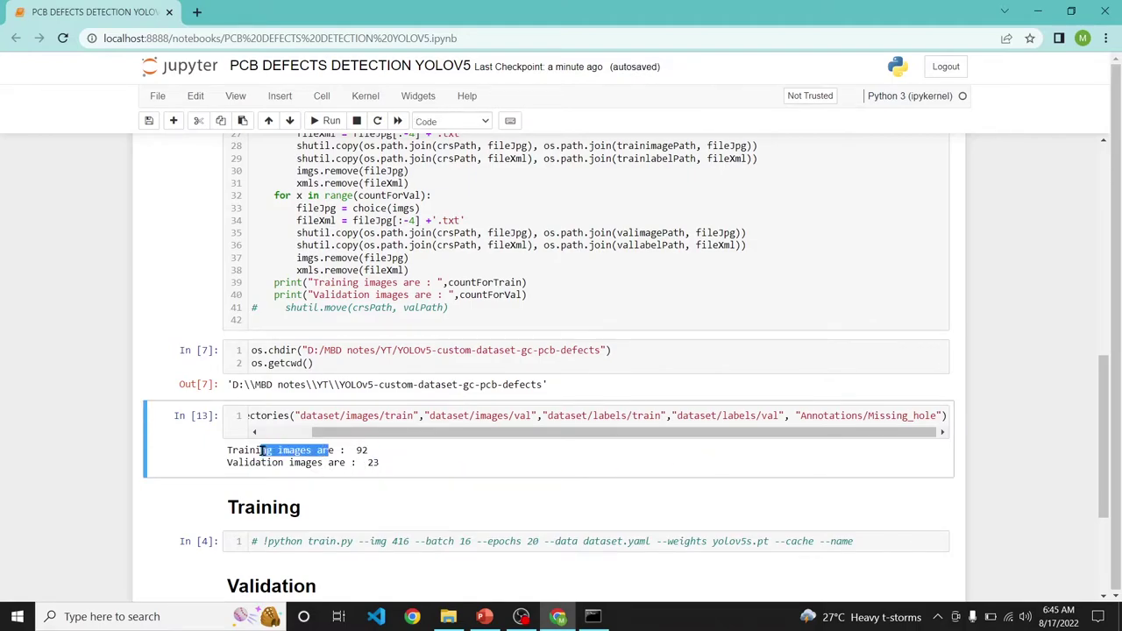
double_click(373, 462)
double_click(252, 462)
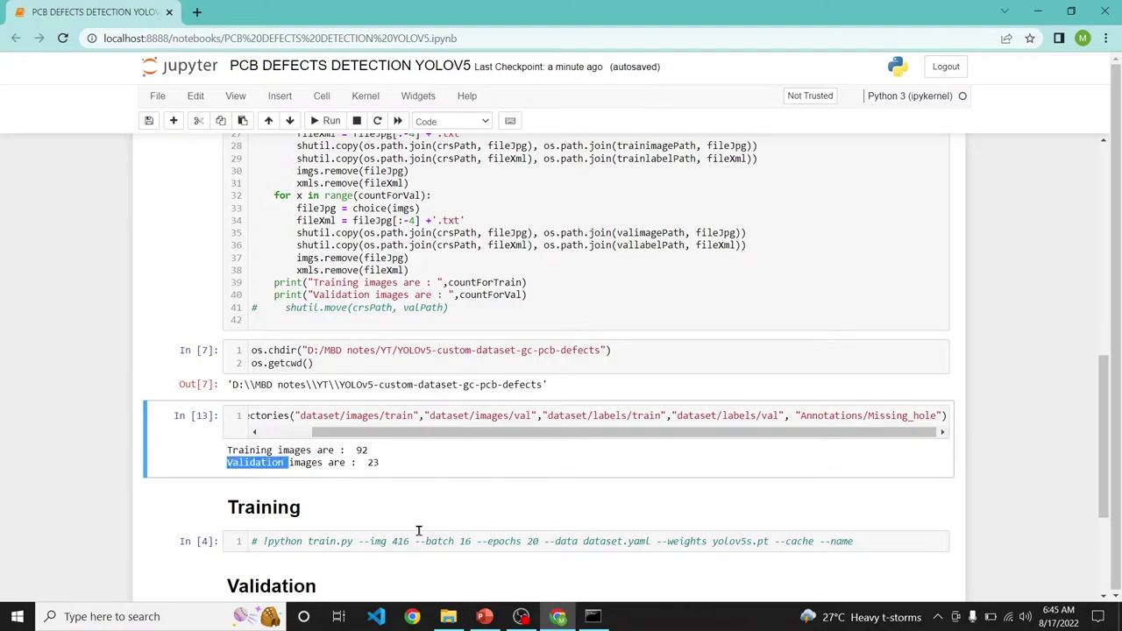
- Switch to File Explorer and inspect the copied missing-hole images in the train and val folders under dataset/images
click(447, 616)
click(13, 48)
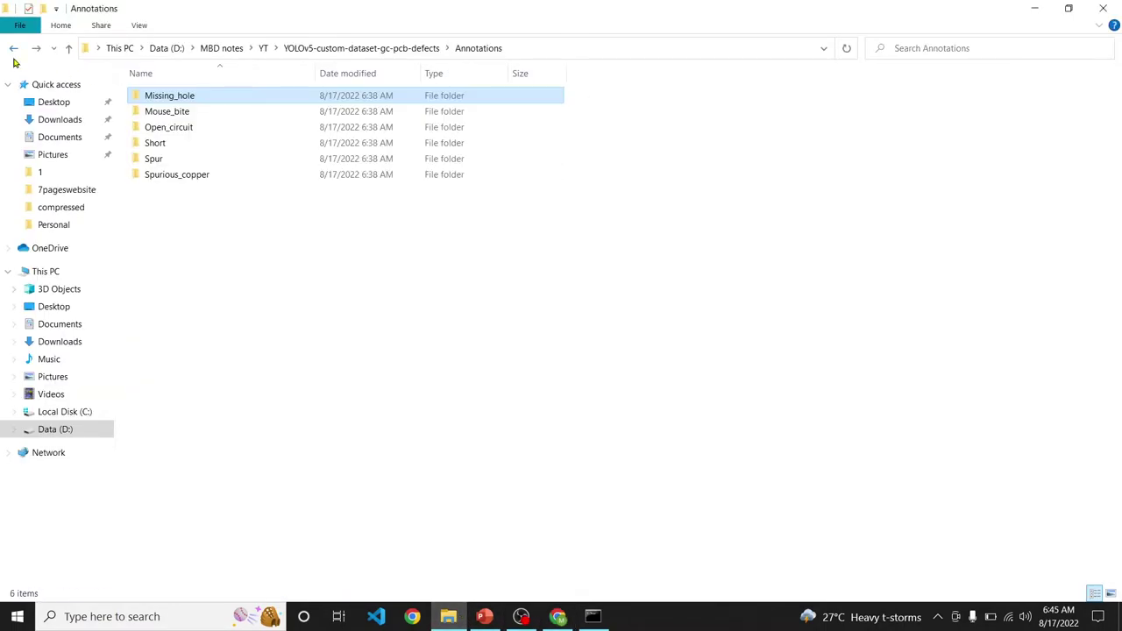
click(13, 49)
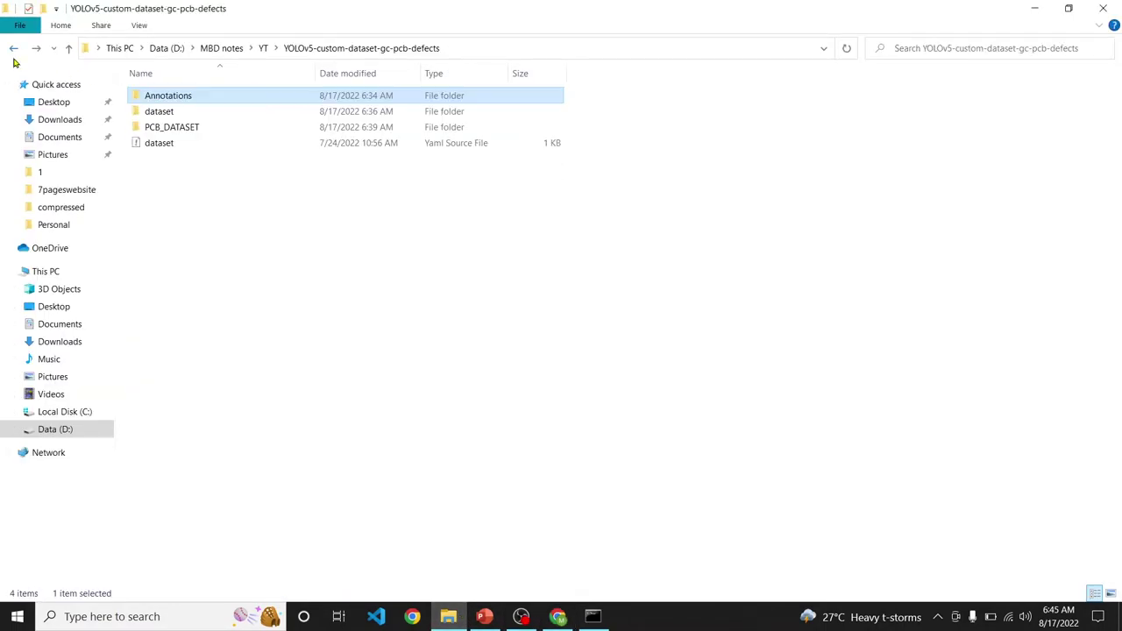
double_click(166, 111)
double_click(170, 102)
double_click(170, 98)
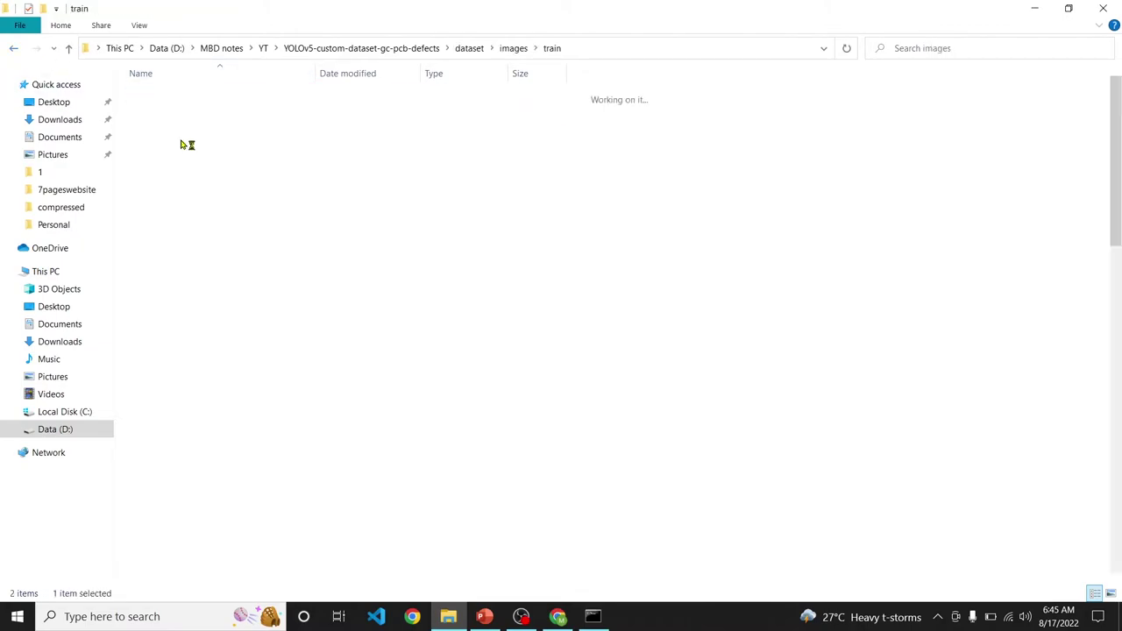
scroll(292, 278, down, 5)
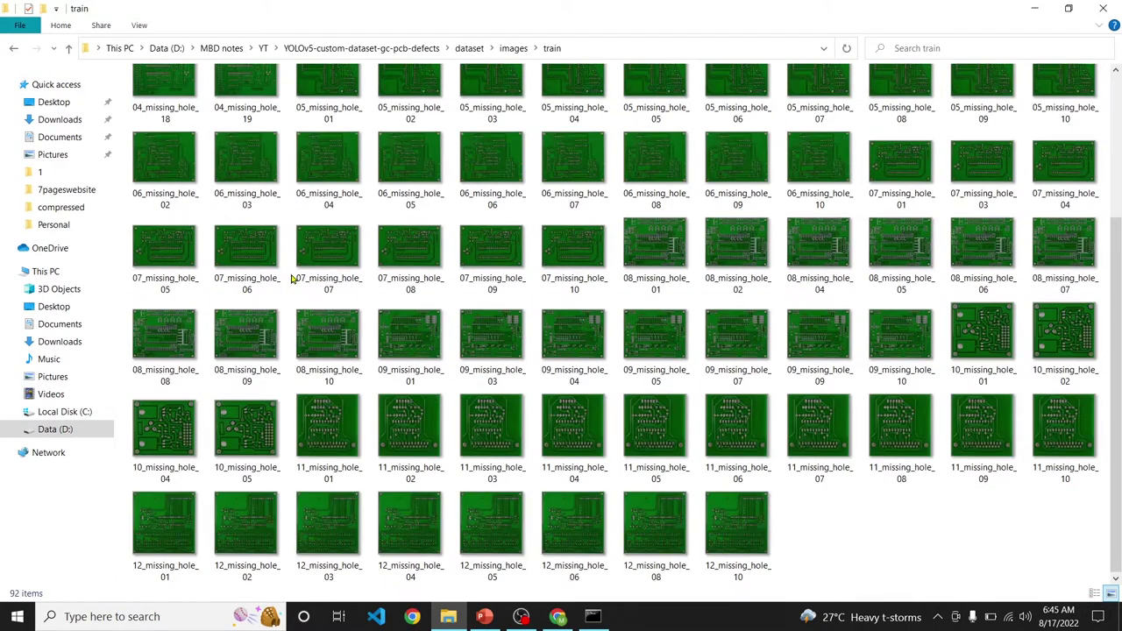
key(BackSpace)
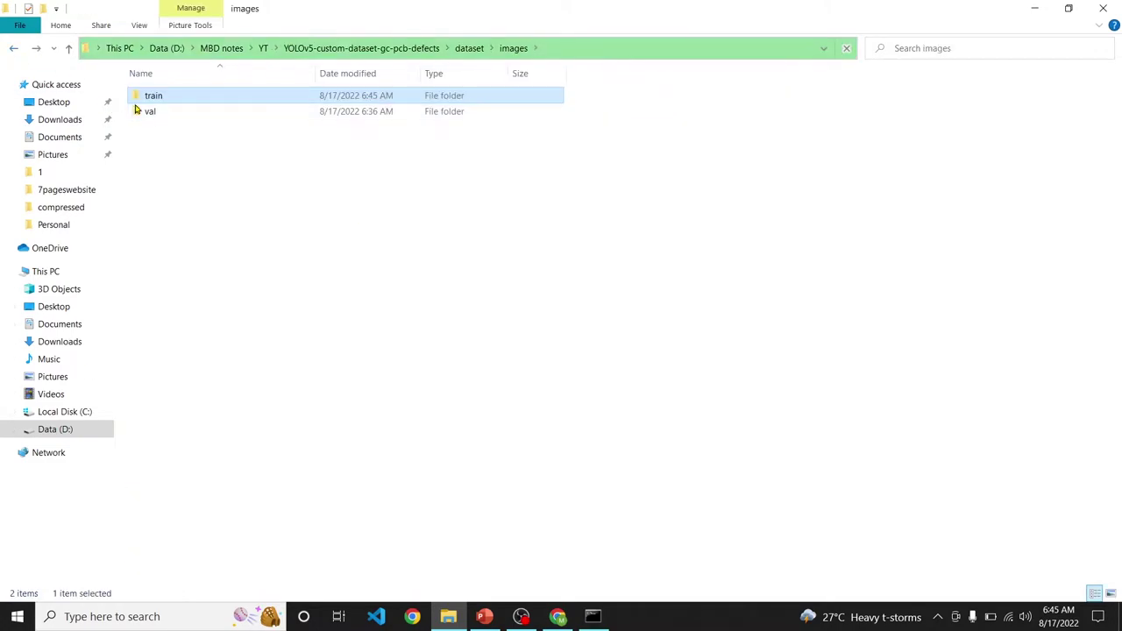
double_click(155, 113)
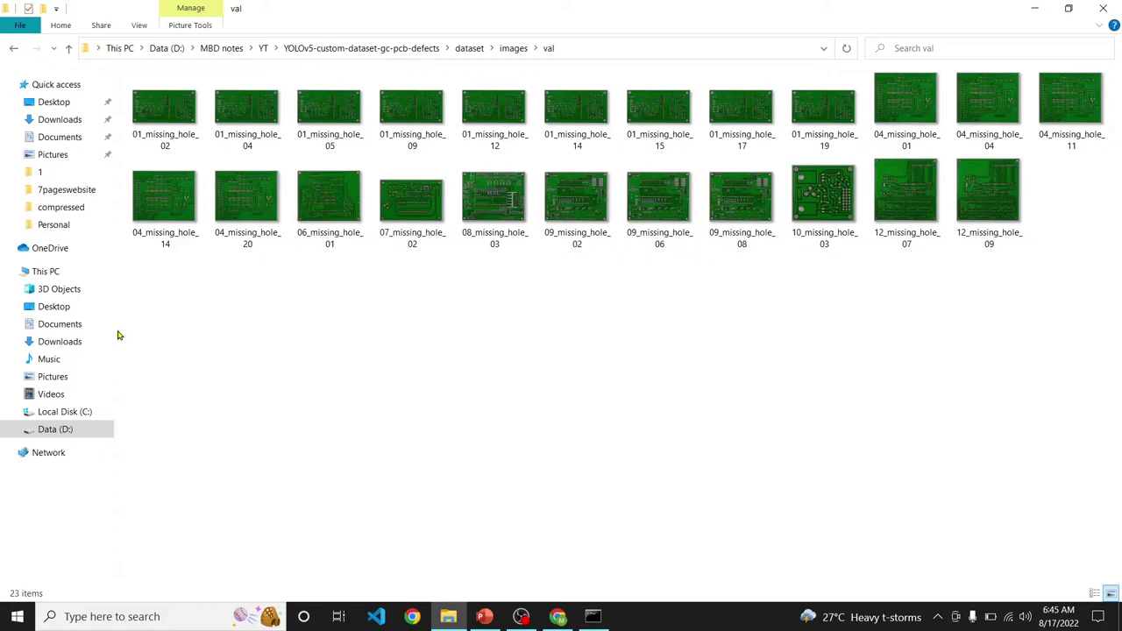
- Copy the Mouse_bite folder name from Annotations in File Explorer, and run the notebook's to_v5_directories call with "Annotations/Mouse_bite" as the source
click(14, 50)
click(14, 50)
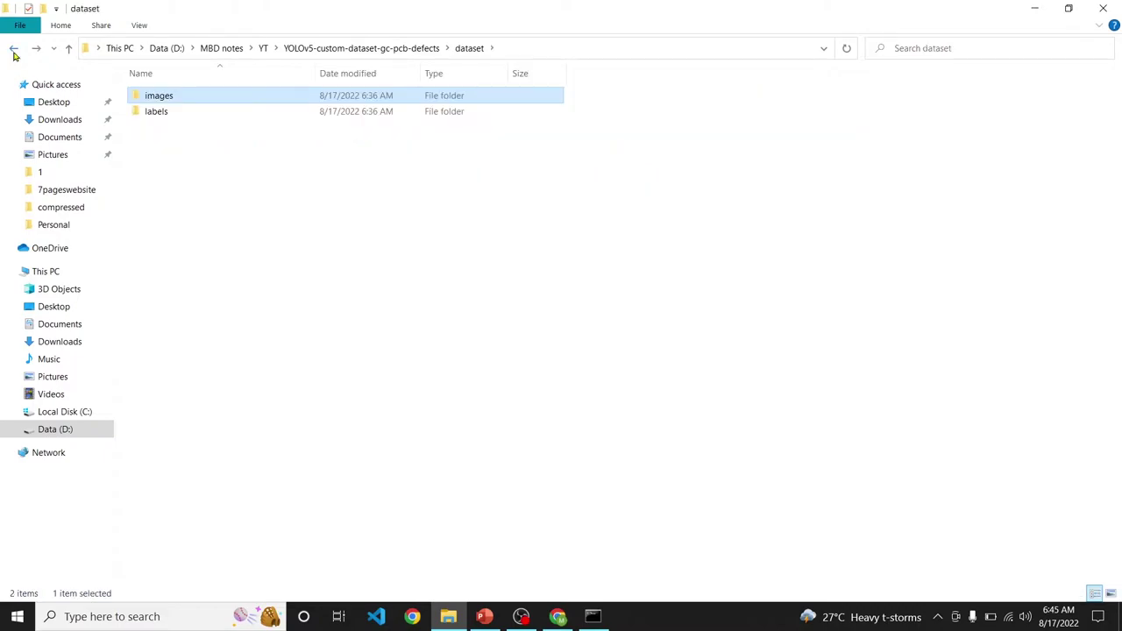
click(14, 50)
click(167, 114)
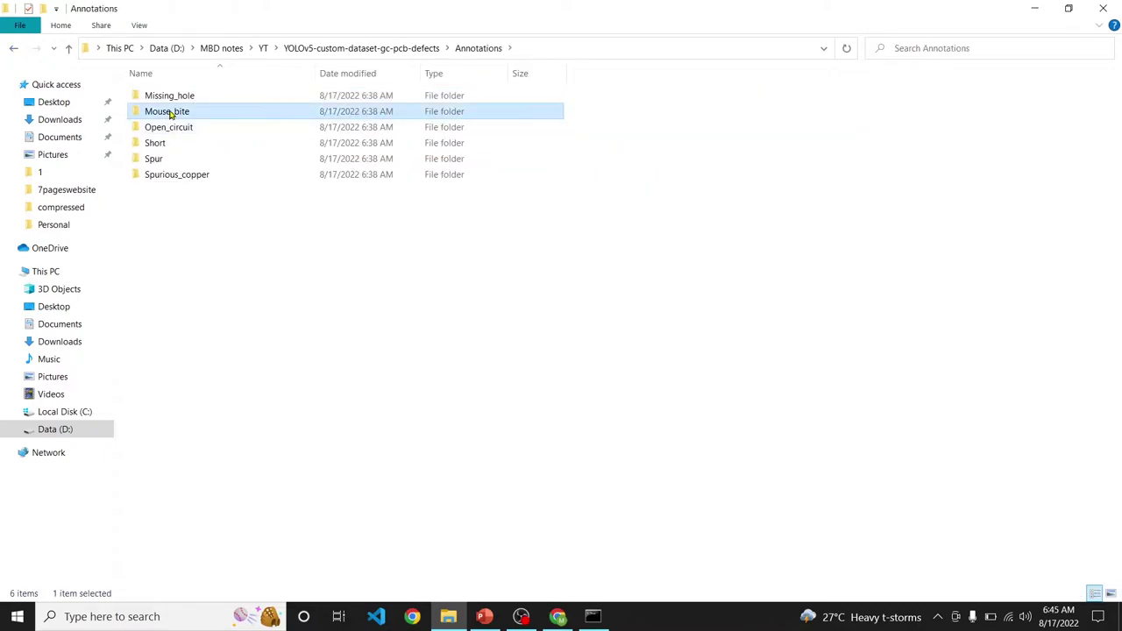
key(F2)
key(ctrl+c)
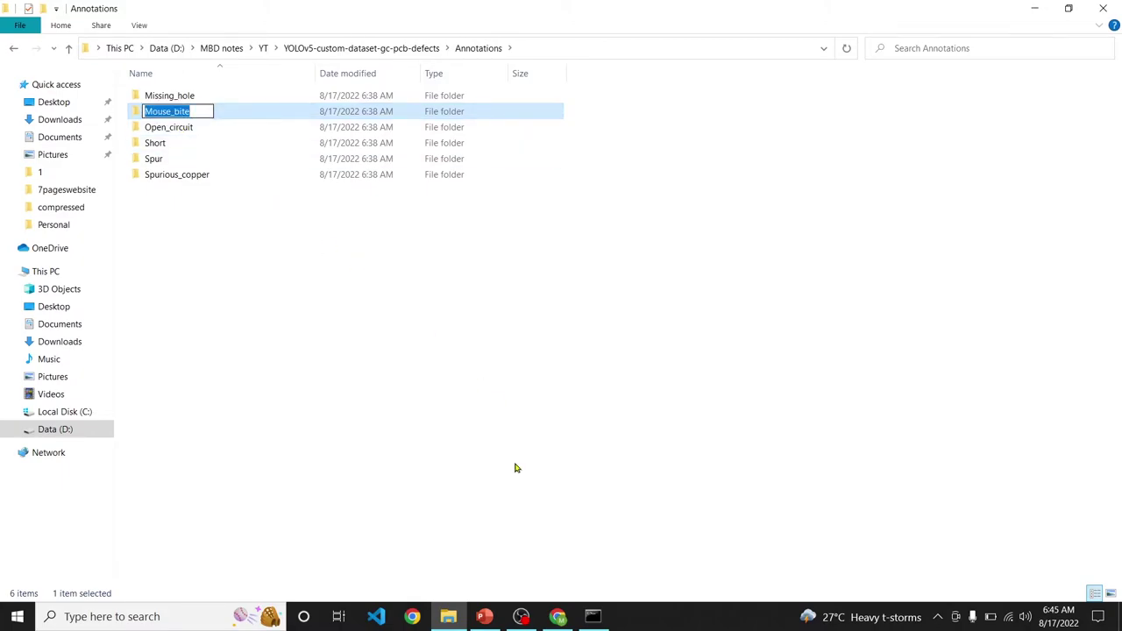
click(557, 616)
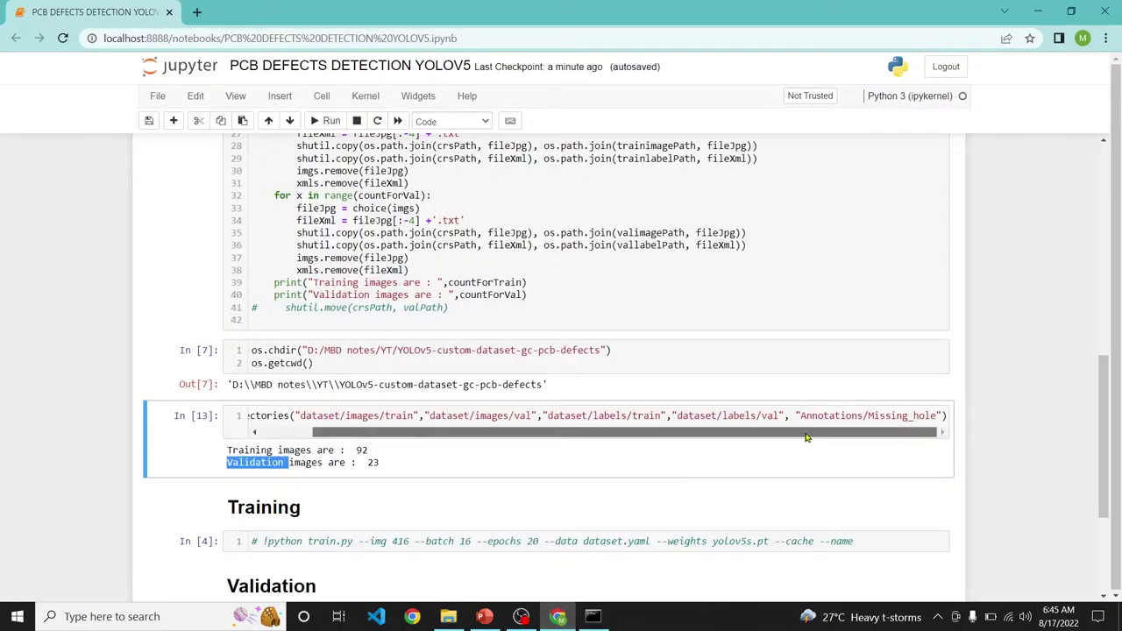
double_click(916, 415)
key(ctrl+v)
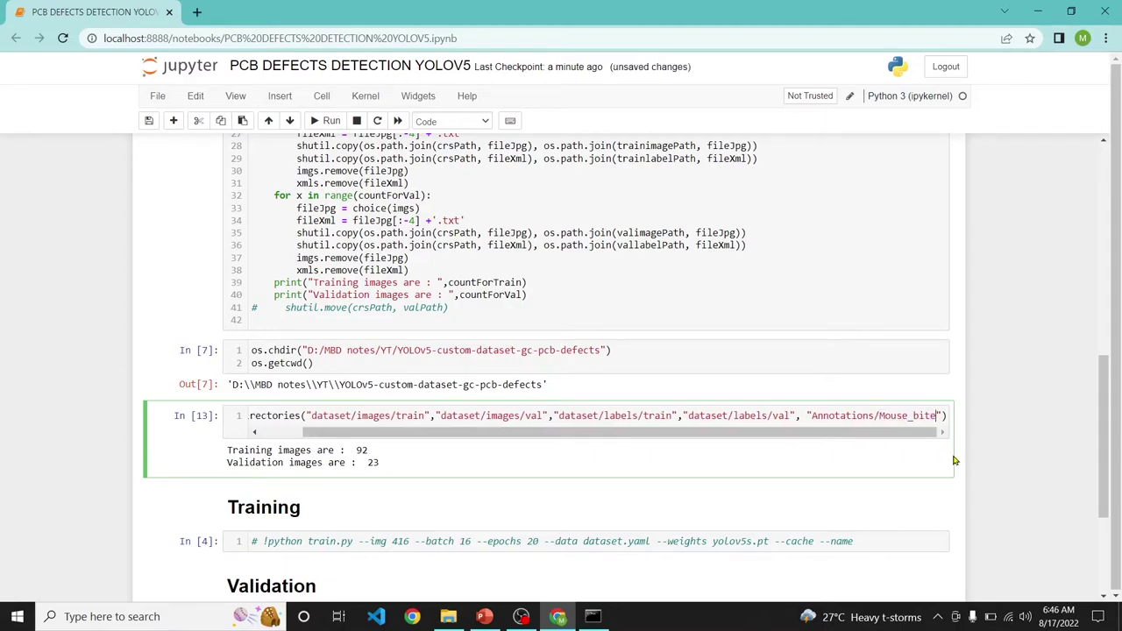
key(shift+Return)
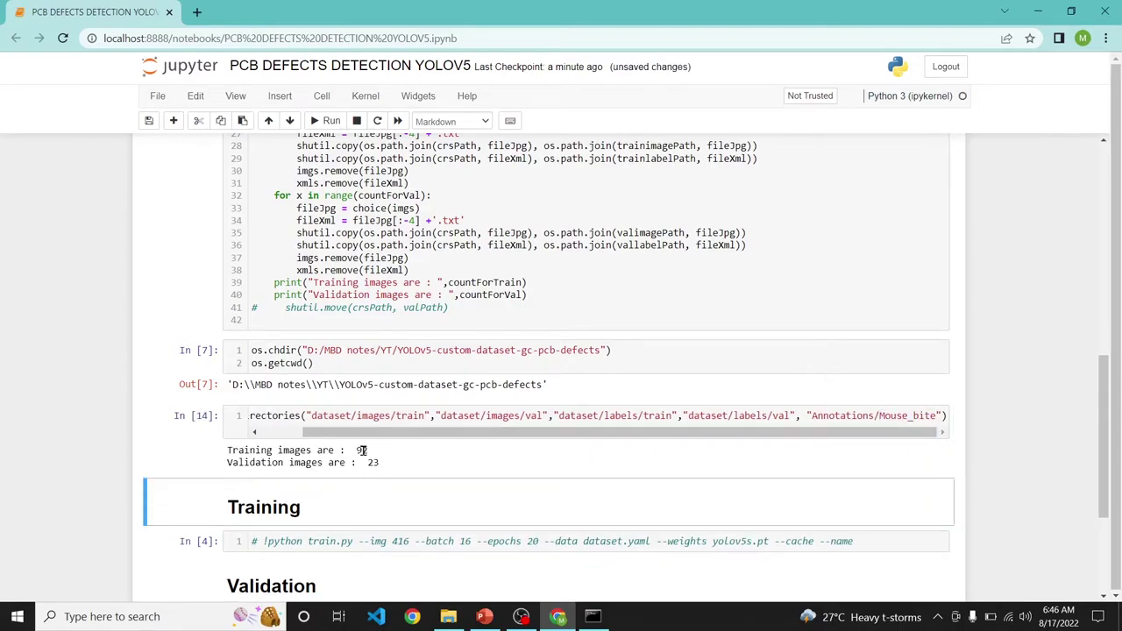
- Copy the Open_circuit folder name from Annotations in File Explorer, substitute it for Mouse_bite in the notebook's source path, and run the cell
click(448, 616)
key(BackSpace)
click(182, 127)
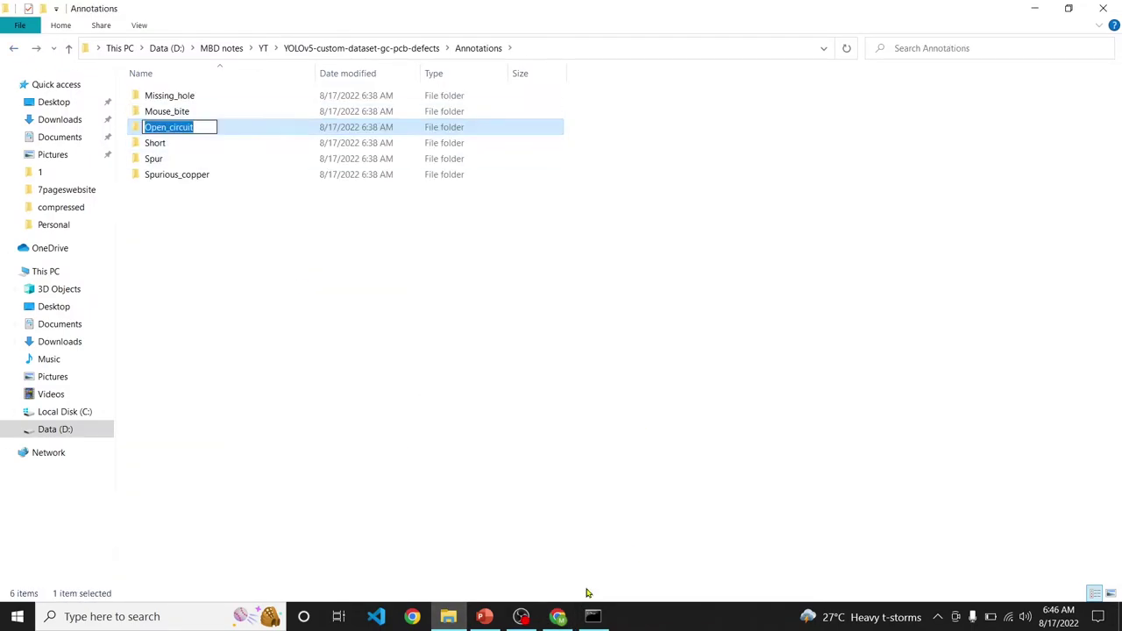
key(ctrl+c)
key(alt+Tab)
double_click(908, 416)
key(ctrl+v)
key(shift+Return)
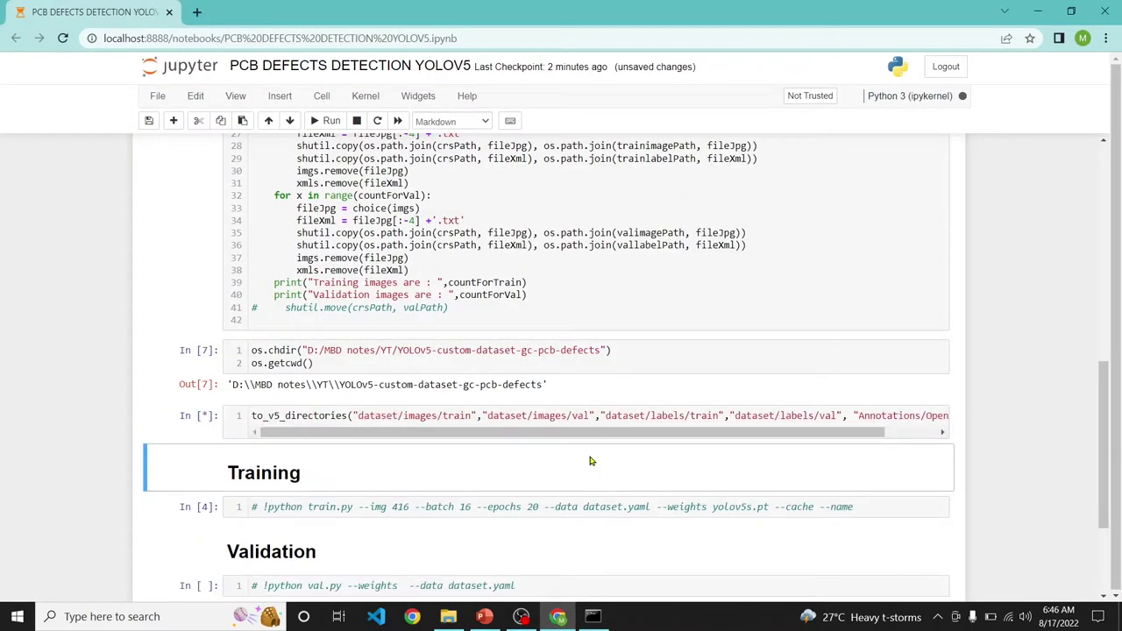
- Copy the Short folder name from File Explorer, and run the notebook's to_v5_directories call with "Annotations/Short" as the source
key(alt+Tab)
double_click(150, 142)
key(BackSpace)
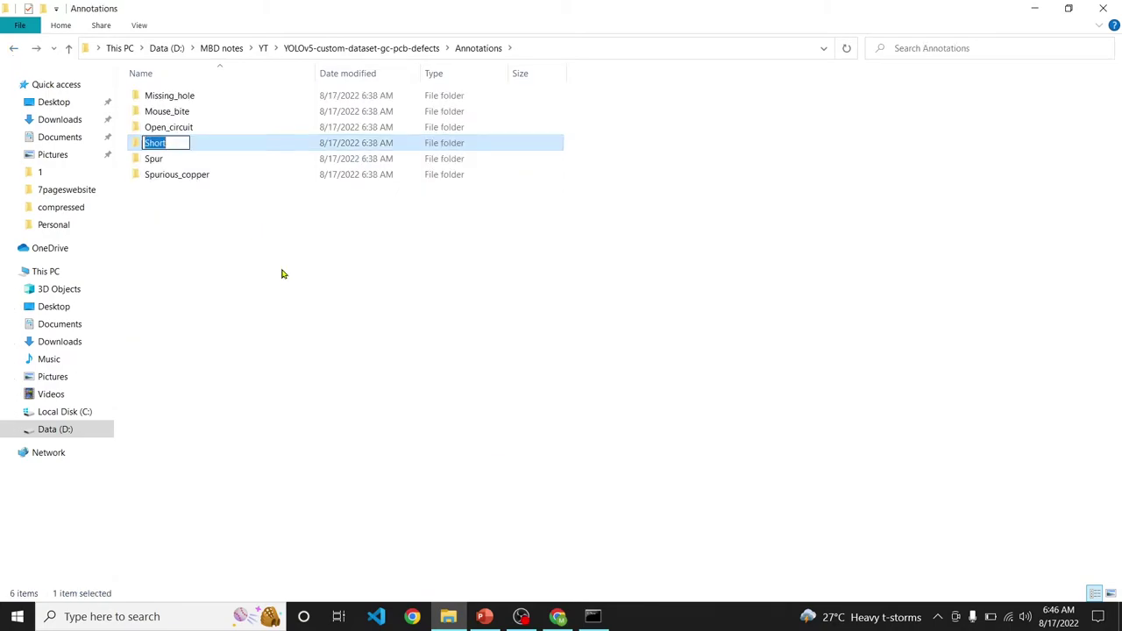
key(F2)
key(ctrl+c)
key(alt+Tab)
double_click(920, 415)
key(ctrl+v)
key(shift+Return)
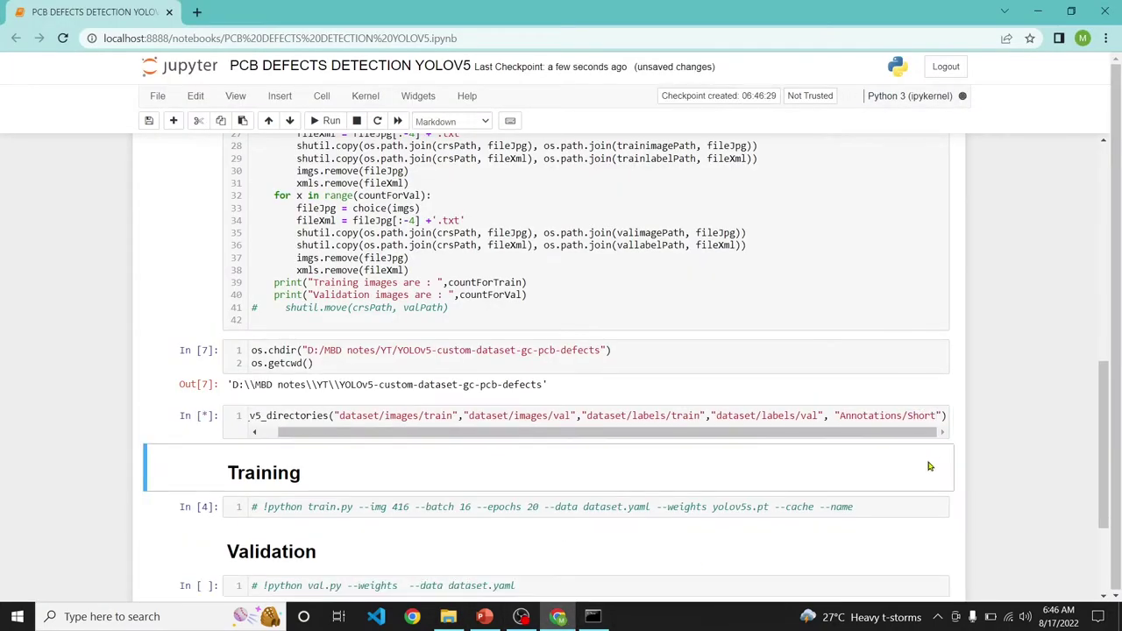
- Copy the Spur folder name from File Explorer, and run the notebook's to_v5_directories call with "Annotations/Spur" as the source
key(alt+Tab)
key(Down)
key(Return)
key(BackSpace)
key(F2)
key(ctrl+c)
key(alt+Tab)
double_click(927, 413)
key(ctrl+v)
key(shift+Return)
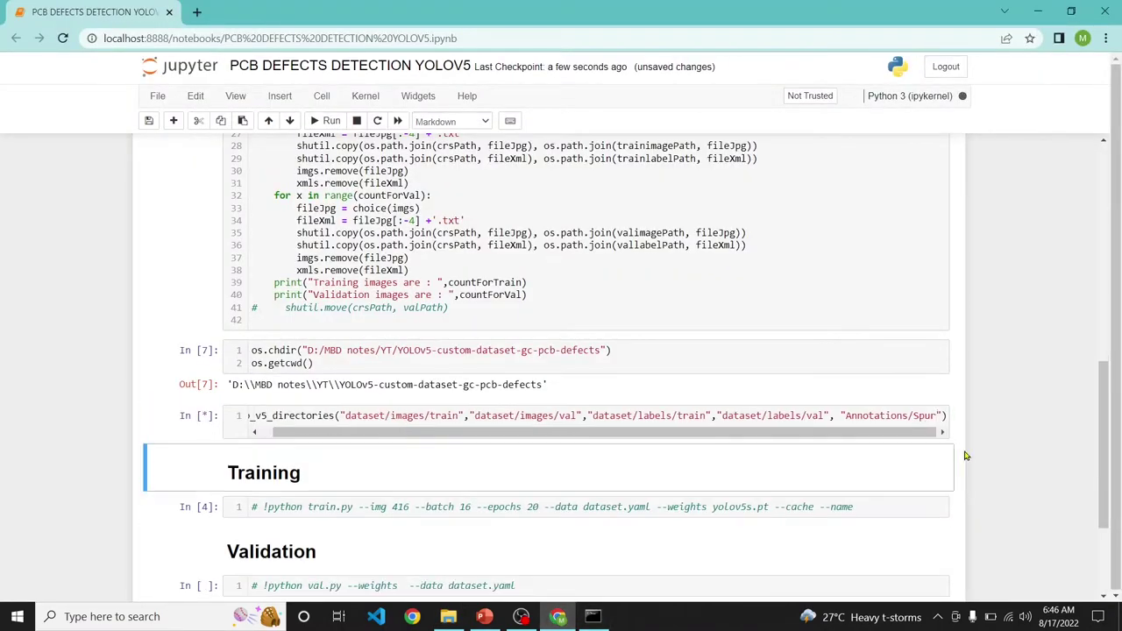
- Copy the Spurious_copper folder name from File Explorer, and run the notebook's to_v5_directories call with "Annotations/Spurious_copper" as the source
key(alt+Tab)
key(Down)
key(F2)
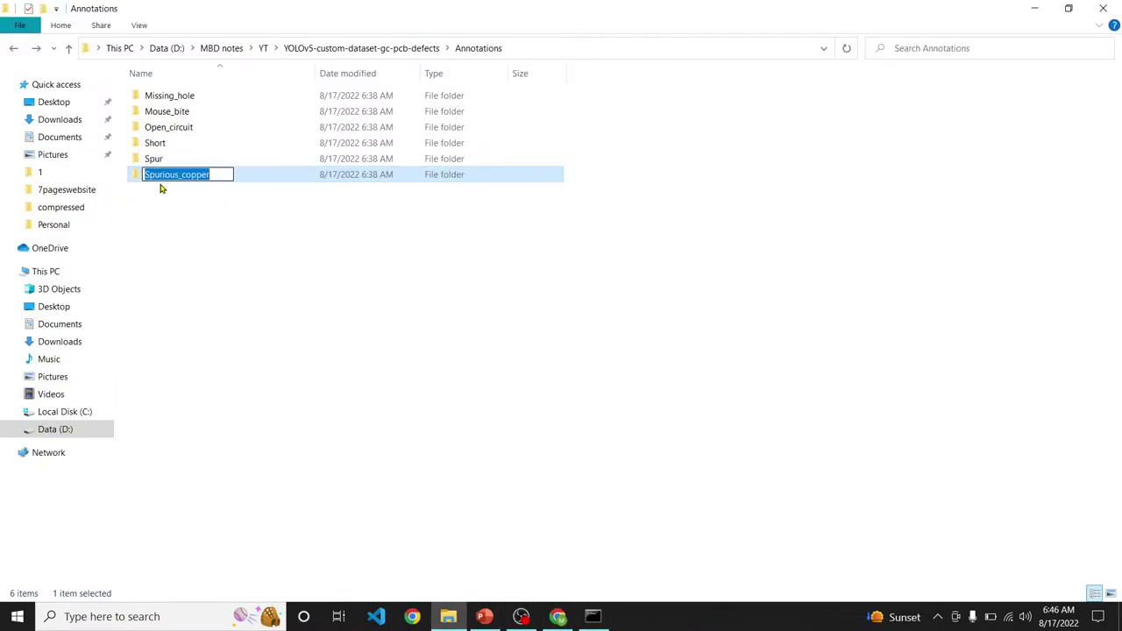
key(ctrl+c)
key(alt+Tab)
double_click(926, 415)
key(ctrl+v)
key(shift+Return)
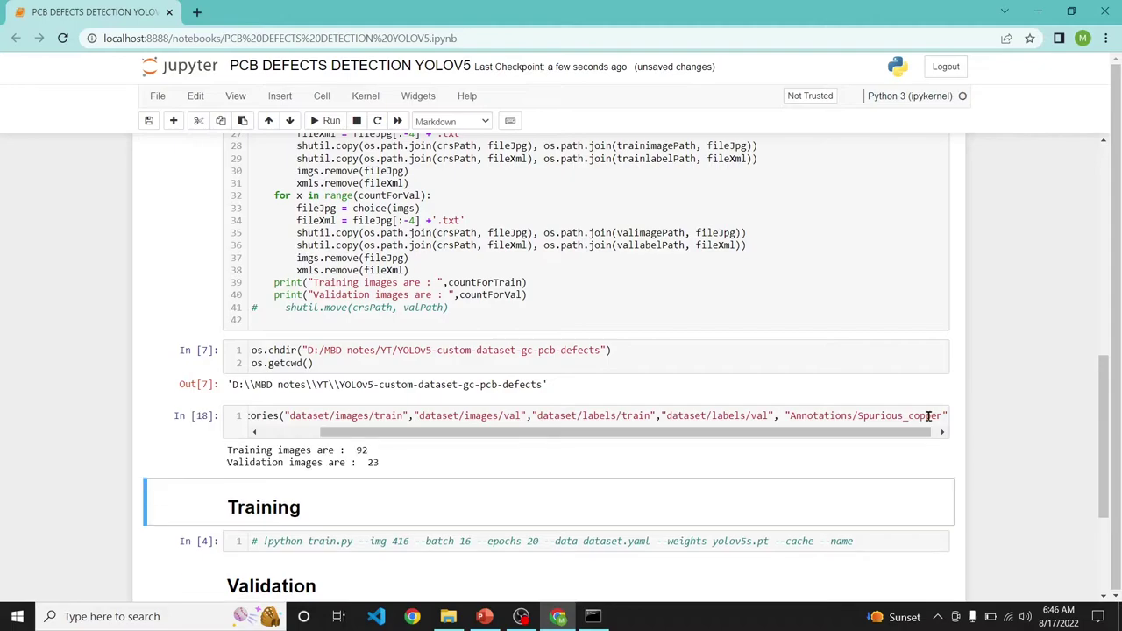
- Return to File Explorer and check the images of all defect classes in the train and val folders under dataset/images
key(alt+Tab)
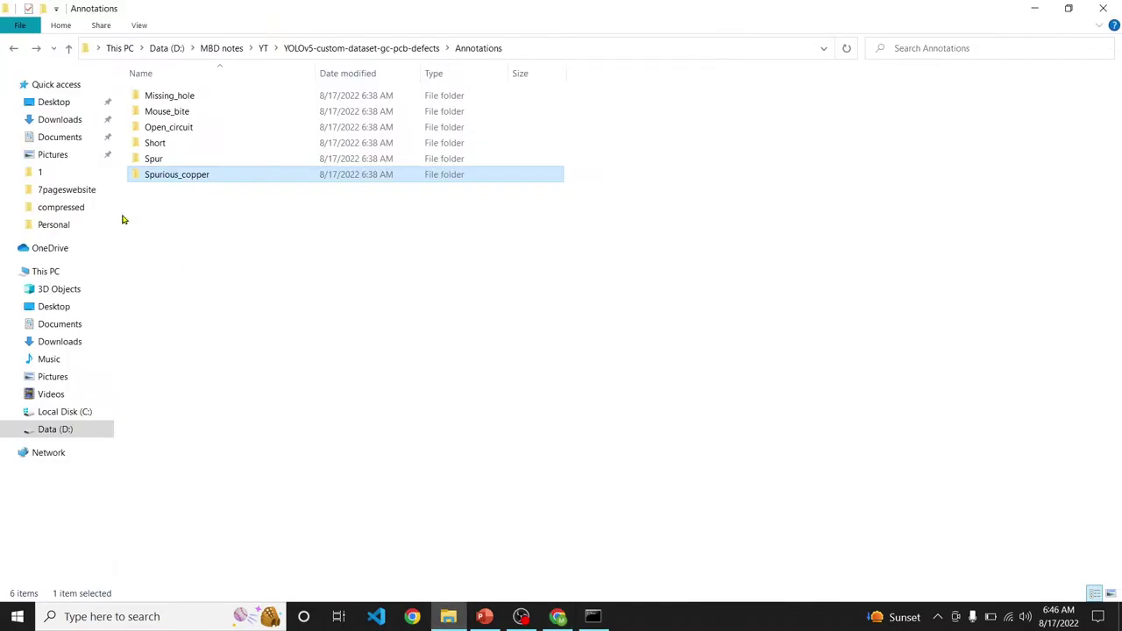
click(15, 56)
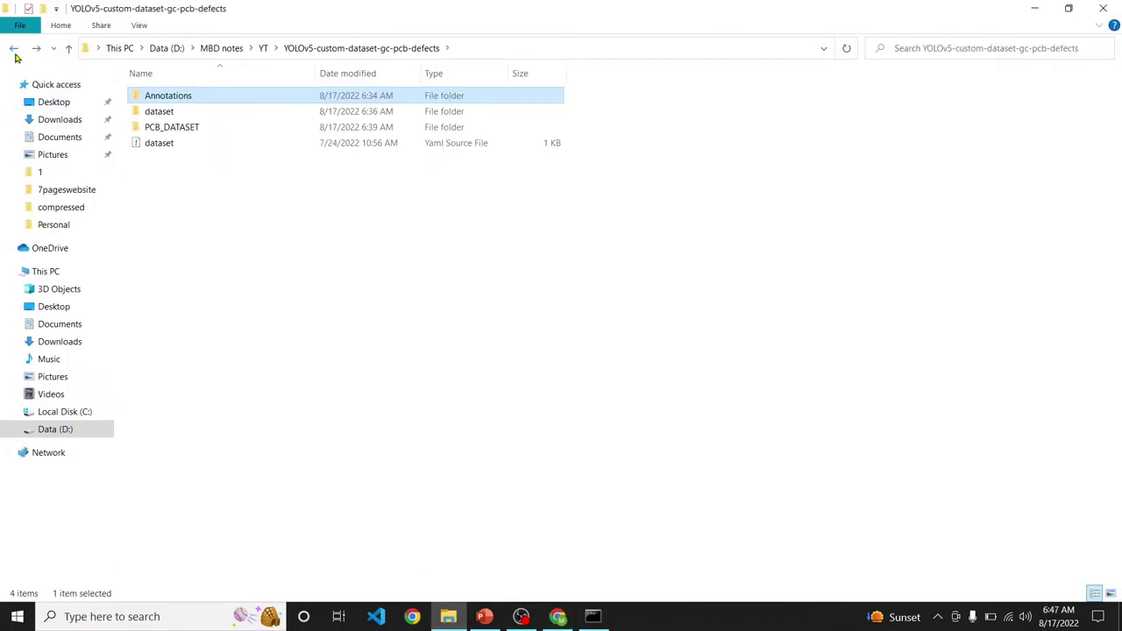
double_click(211, 97)
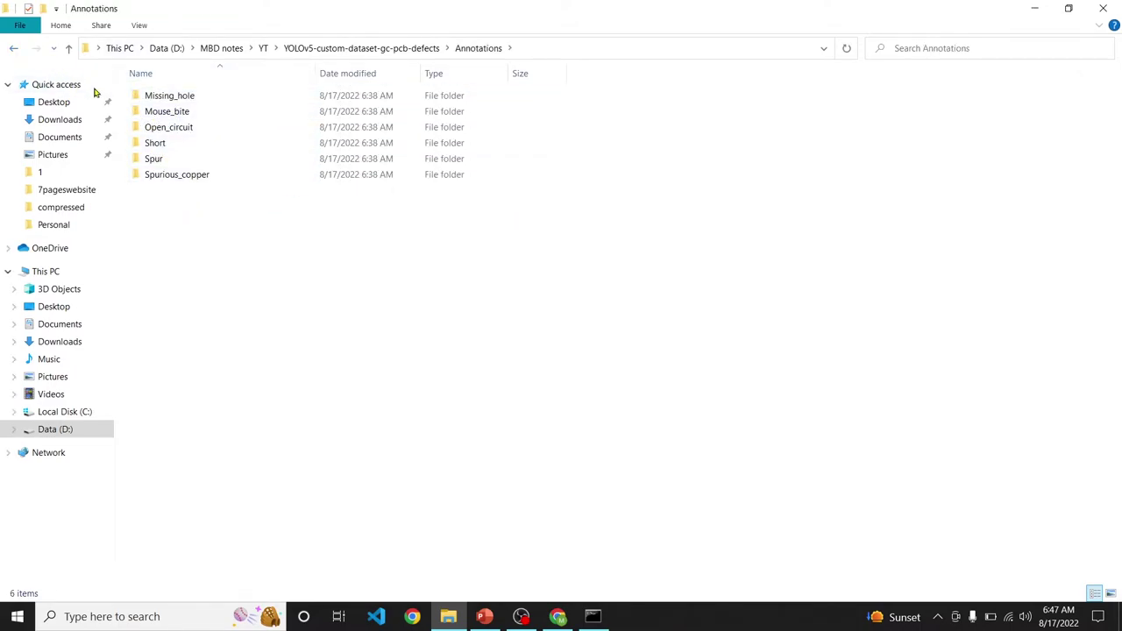
click(14, 50)
double_click(145, 112)
double_click(151, 98)
double_click(156, 98)
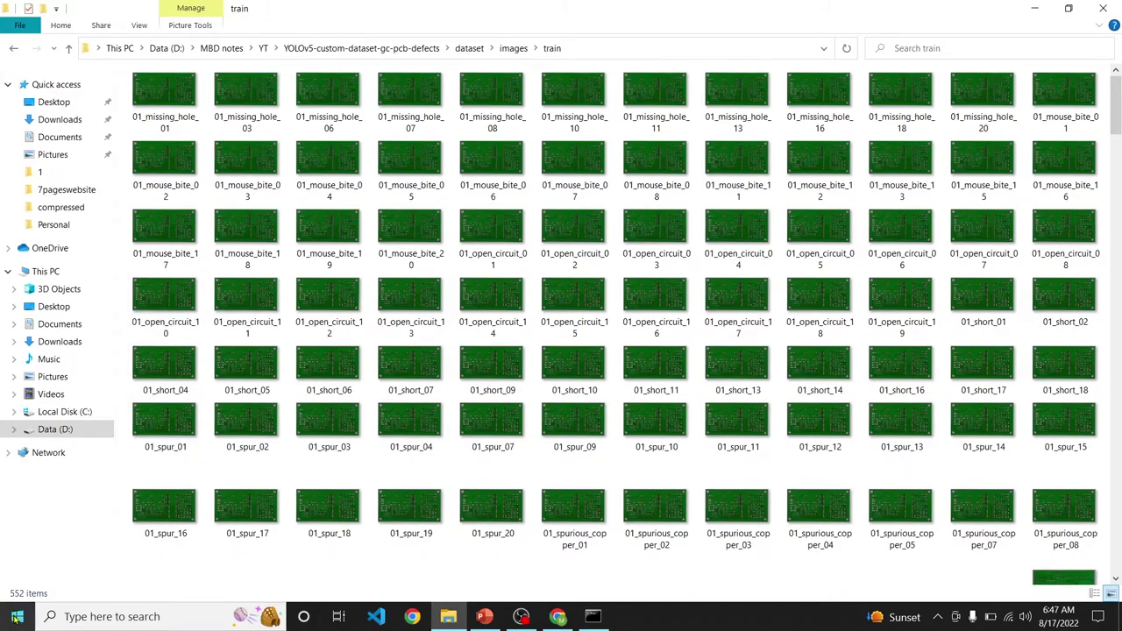
click(13, 48)
click(152, 113)
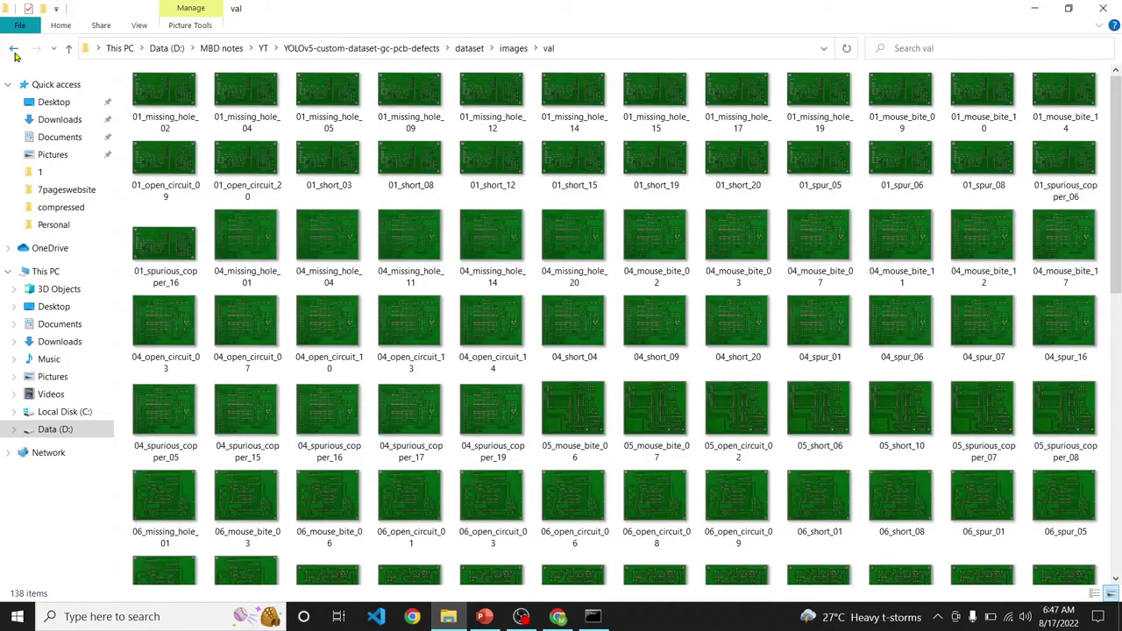
- Delete the Annotations and PCB_DATASET folders from the YOLOv5-custom-dataset-gc-pcb-defects folder, and open the dataset folder
click(14, 48)
click(14, 48)
click(13, 48)
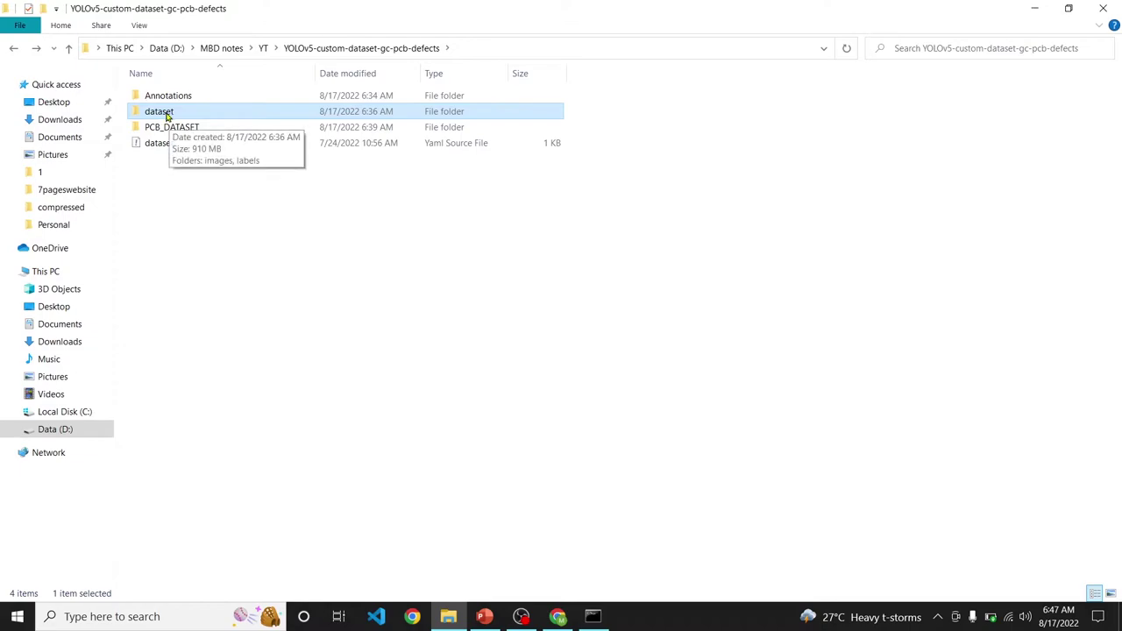
click(182, 131)
click(187, 98)
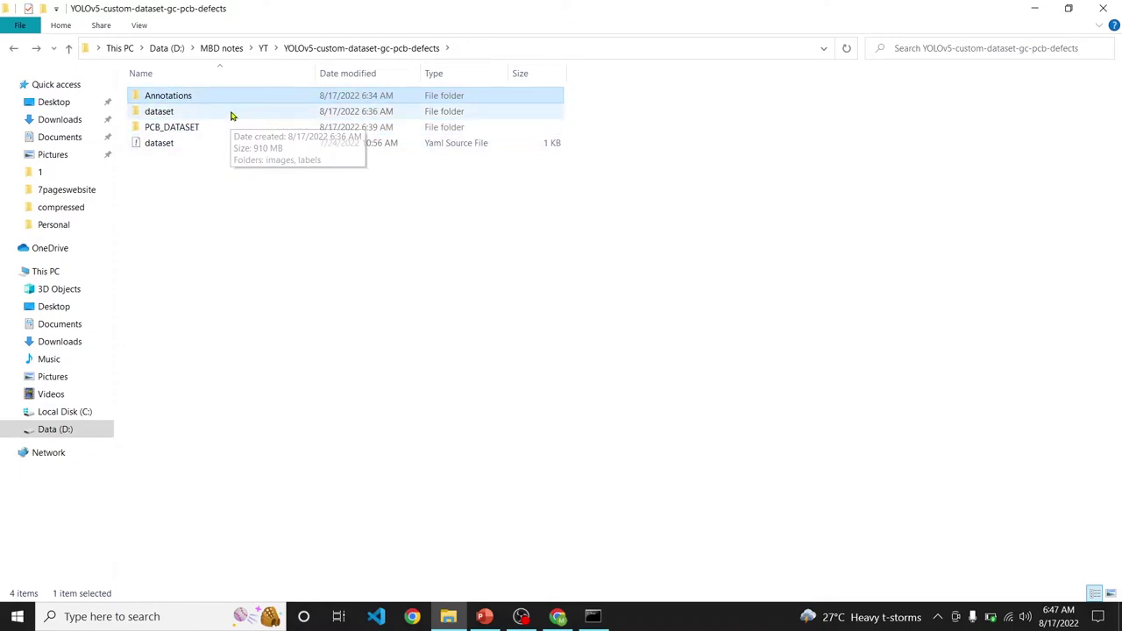
key(Delete)
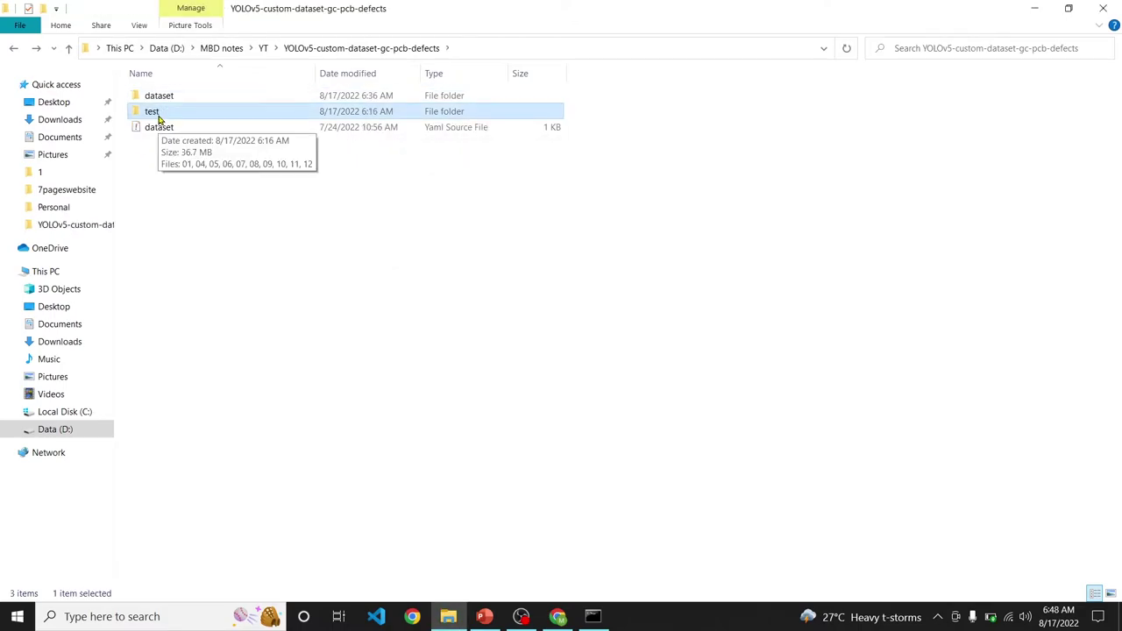
double_click(163, 98)
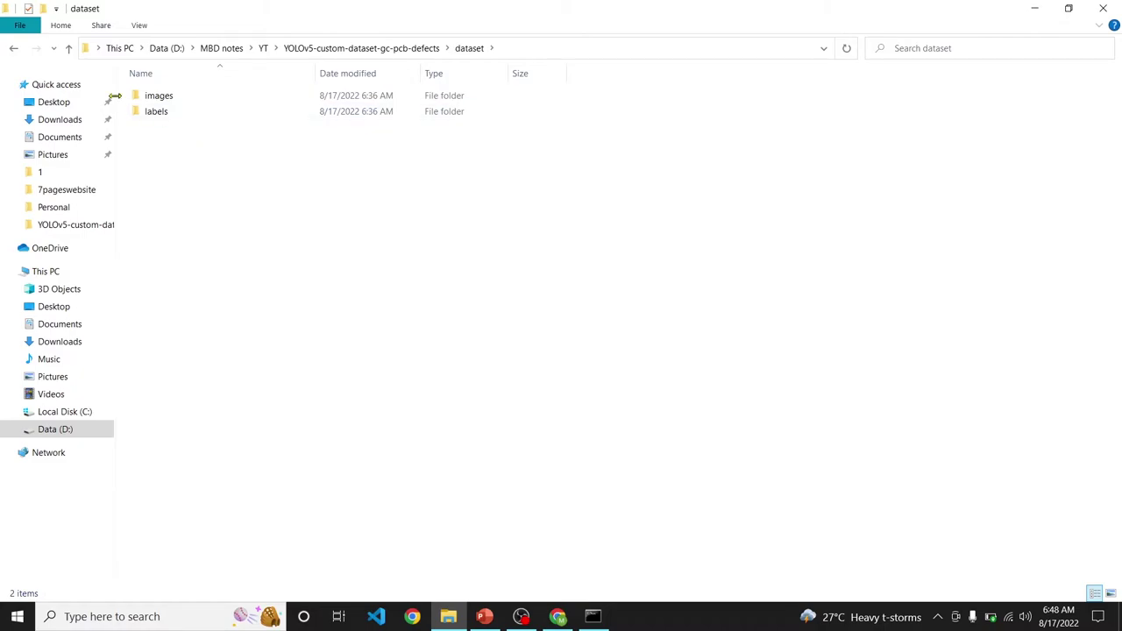
- Go back to the project folder and look through the images in the test folder
click(15, 50)
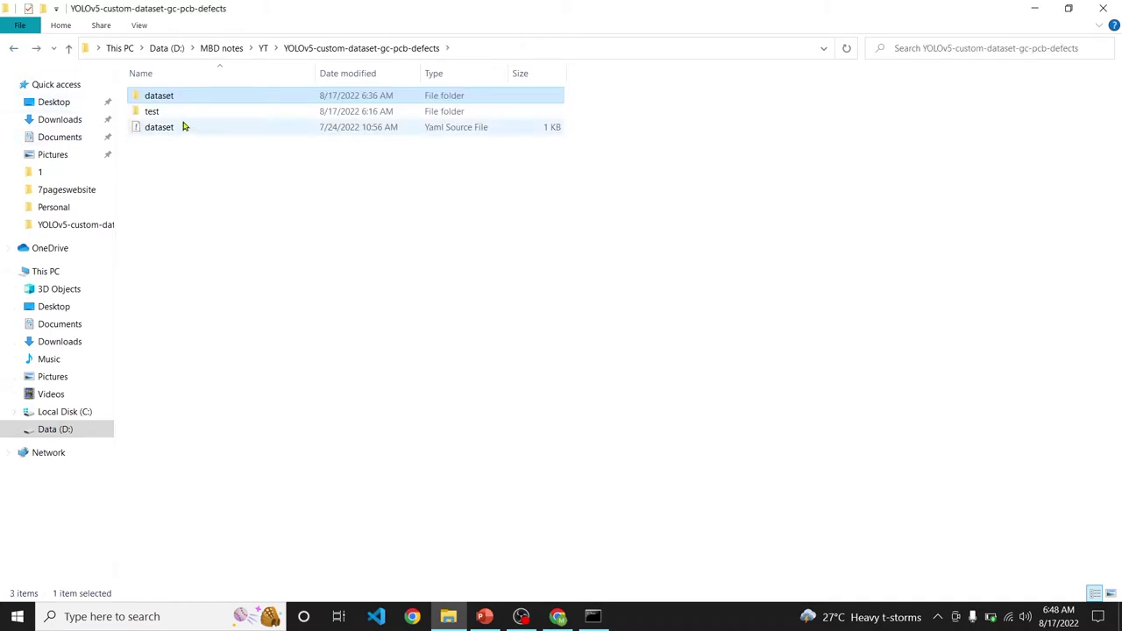
double_click(175, 114)
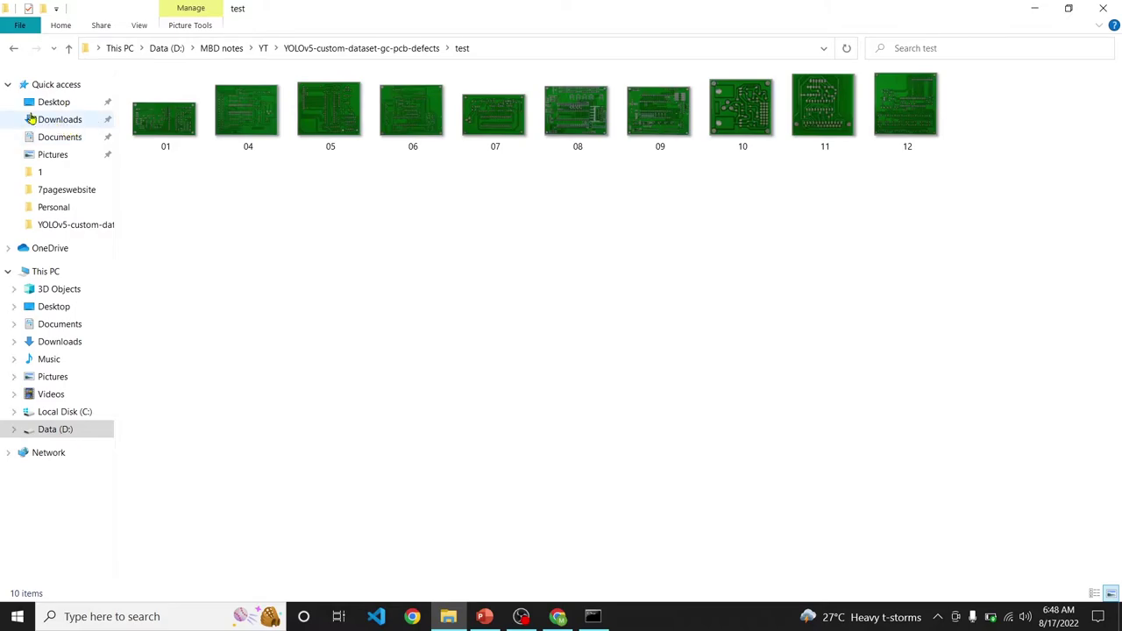
click(13, 48)
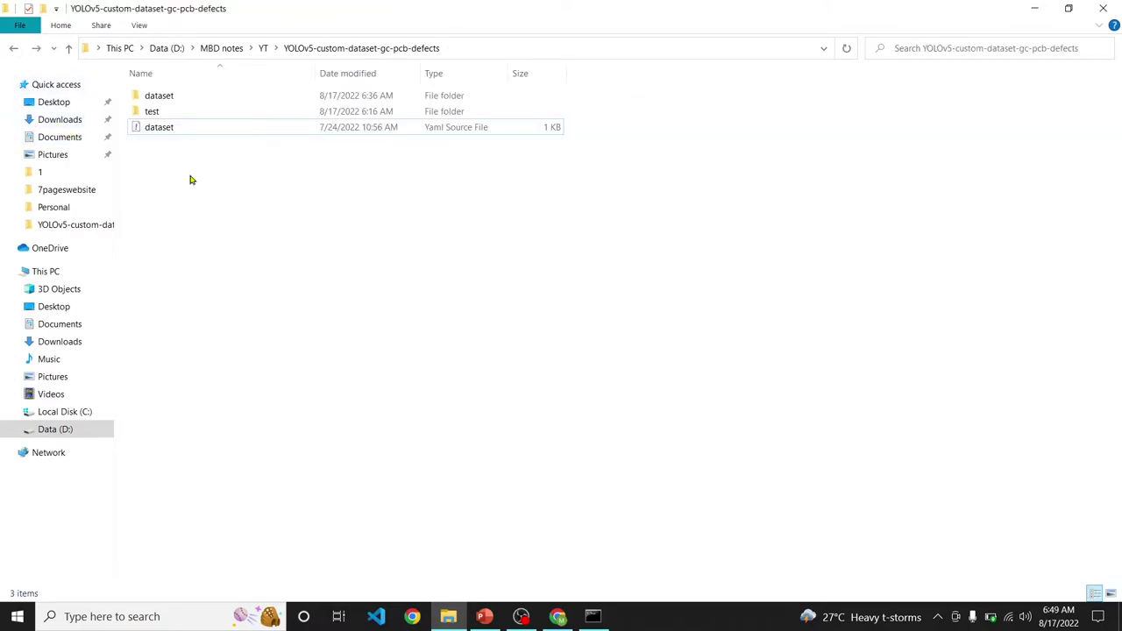
- Switch to Chrome and open the Google Drive datasets folder in a new tab
click(557, 616)
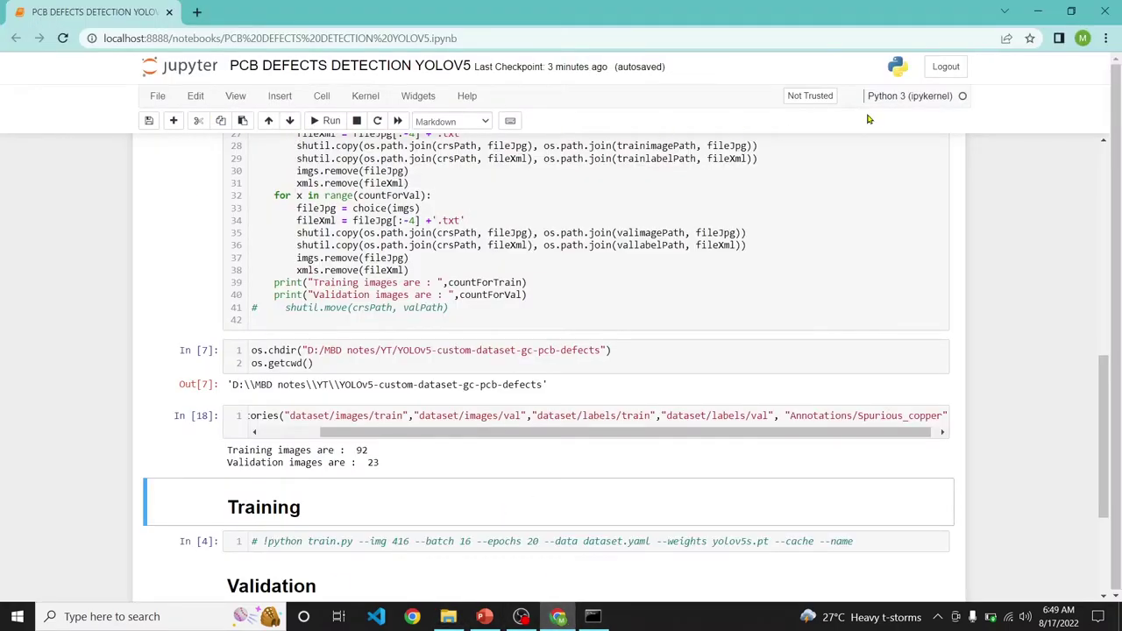
click(196, 12)
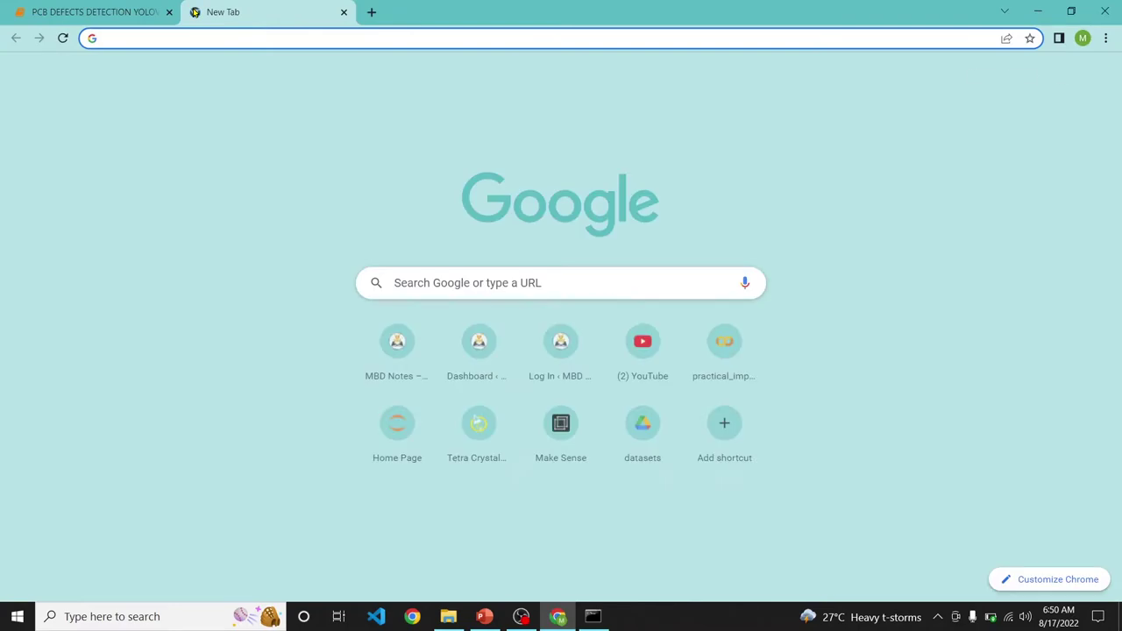
text(google)
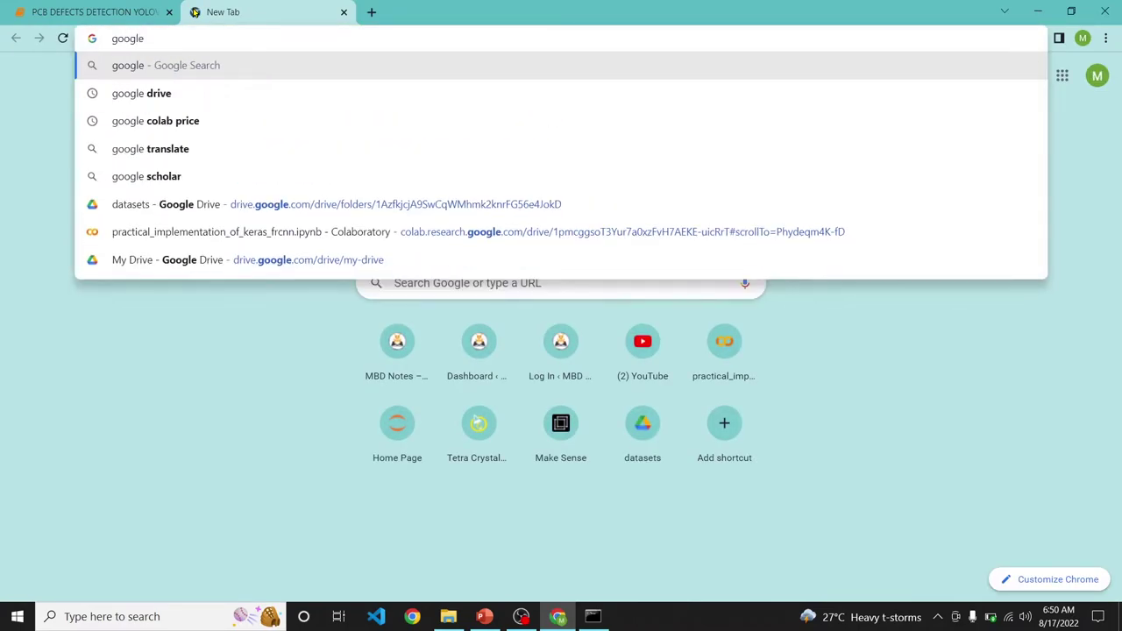
key(Down)
key(Down)
key(Down)
key(Down)
key(Down)
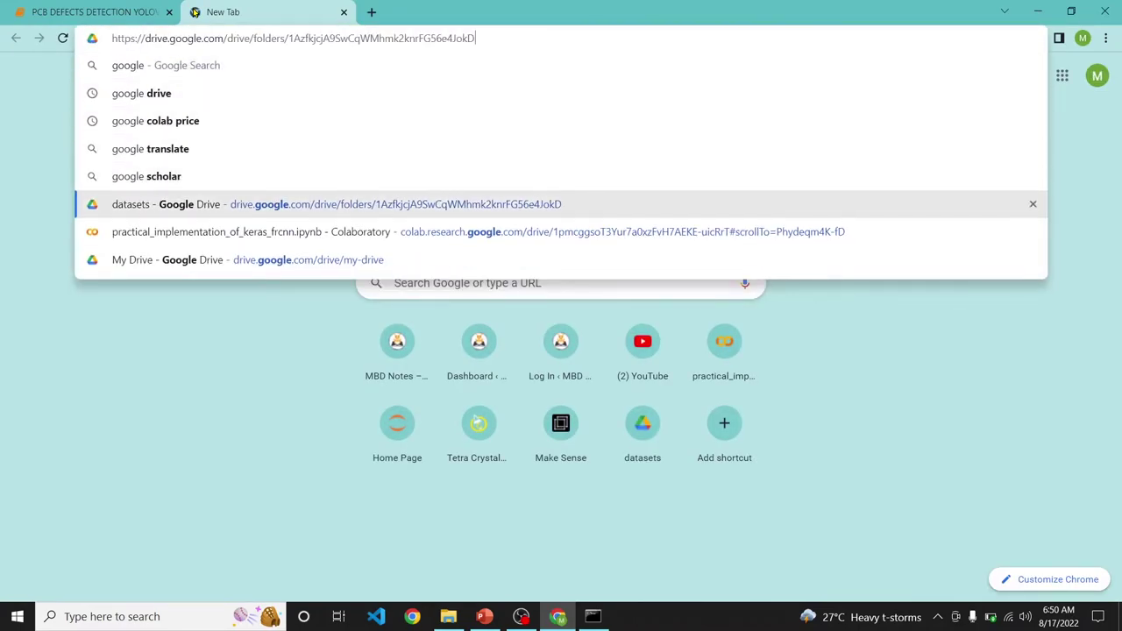
key(Return)
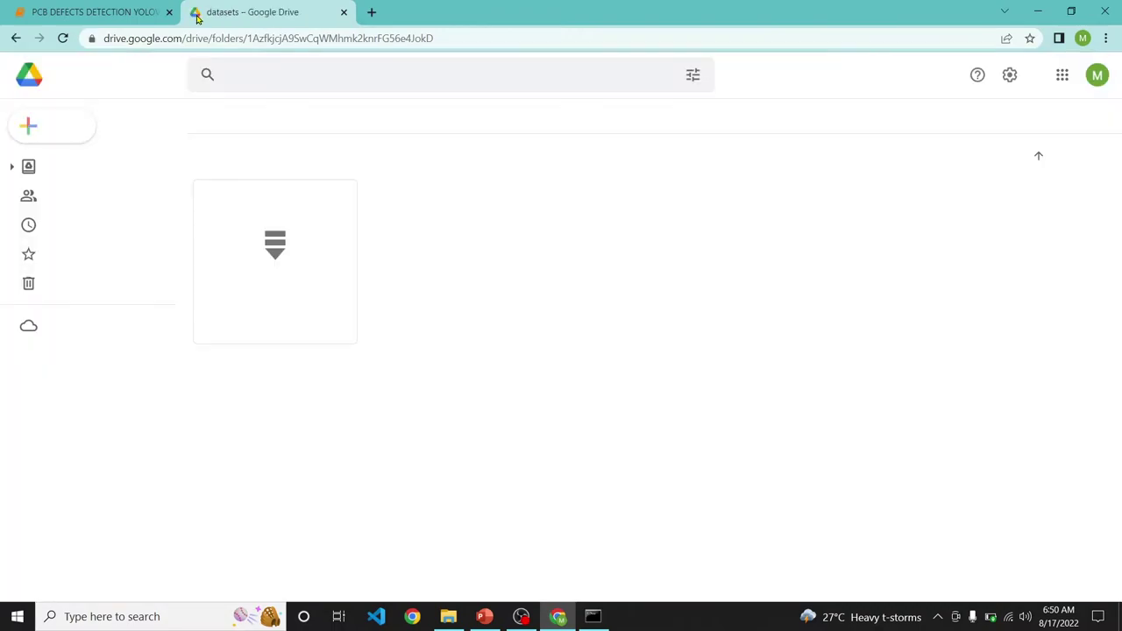
- Create a new Google Colaboratory notebook in the Drive datasets folder and open it
right_click(474, 404)
mouse_move(519, 378)
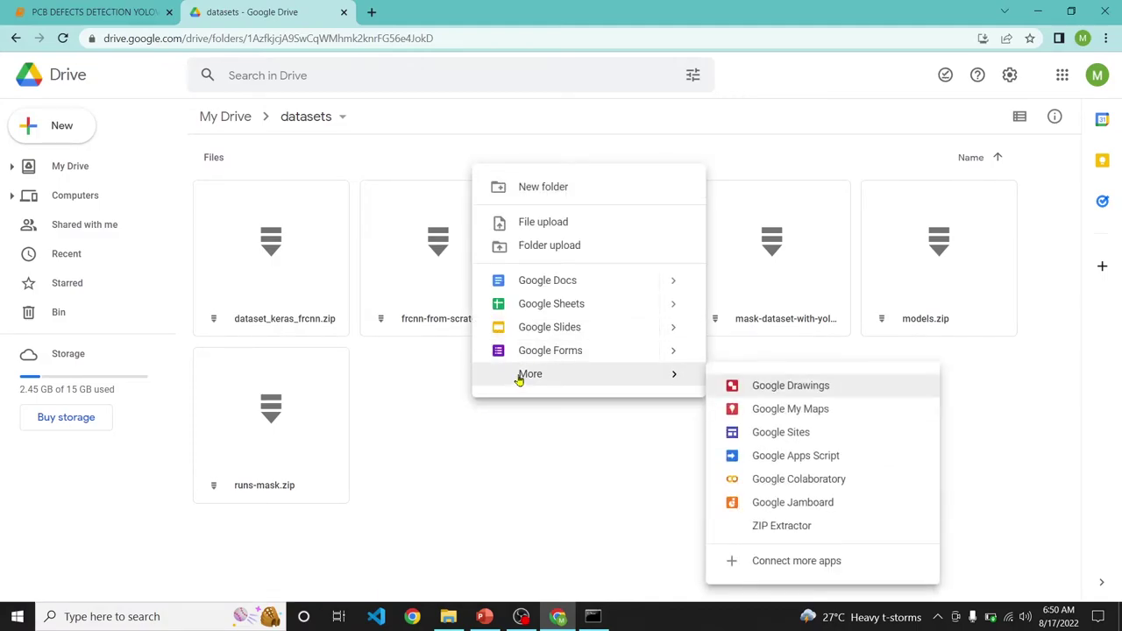
click(822, 483)
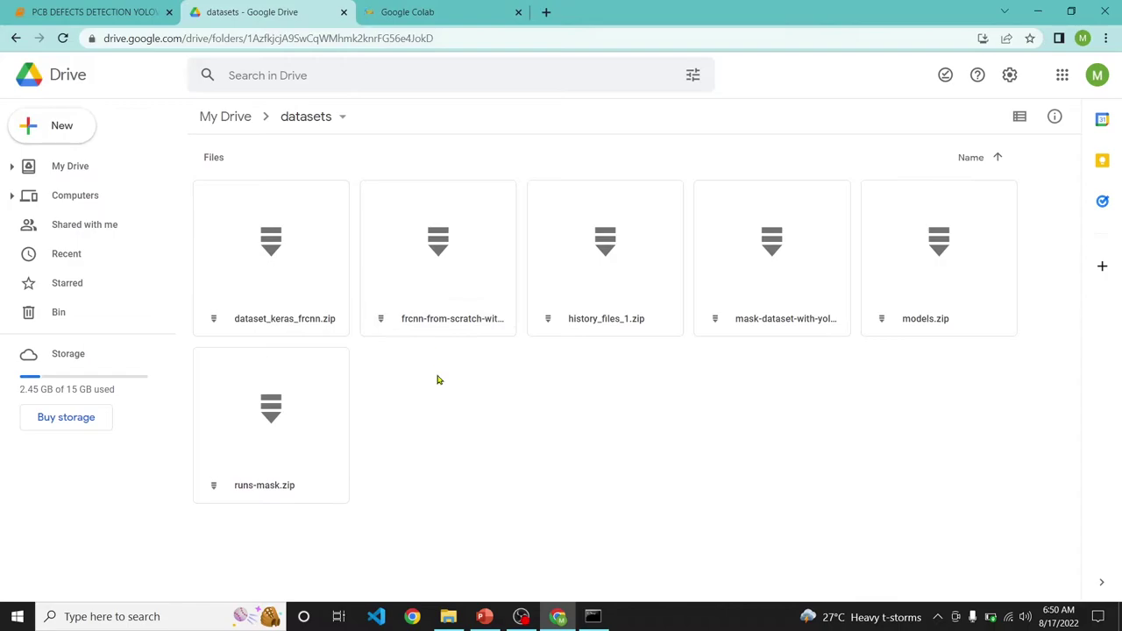
click(444, 14)
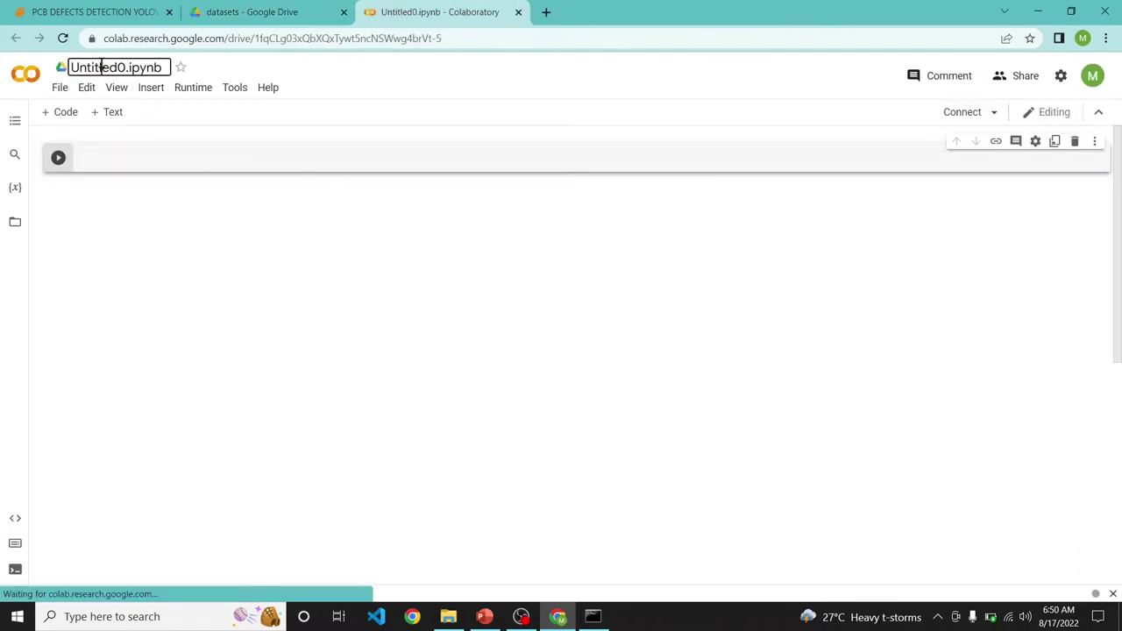
- Rename the notebook to "PCB defects Detection" and check that it is in the Drive datasets folder
double_click(101, 69)
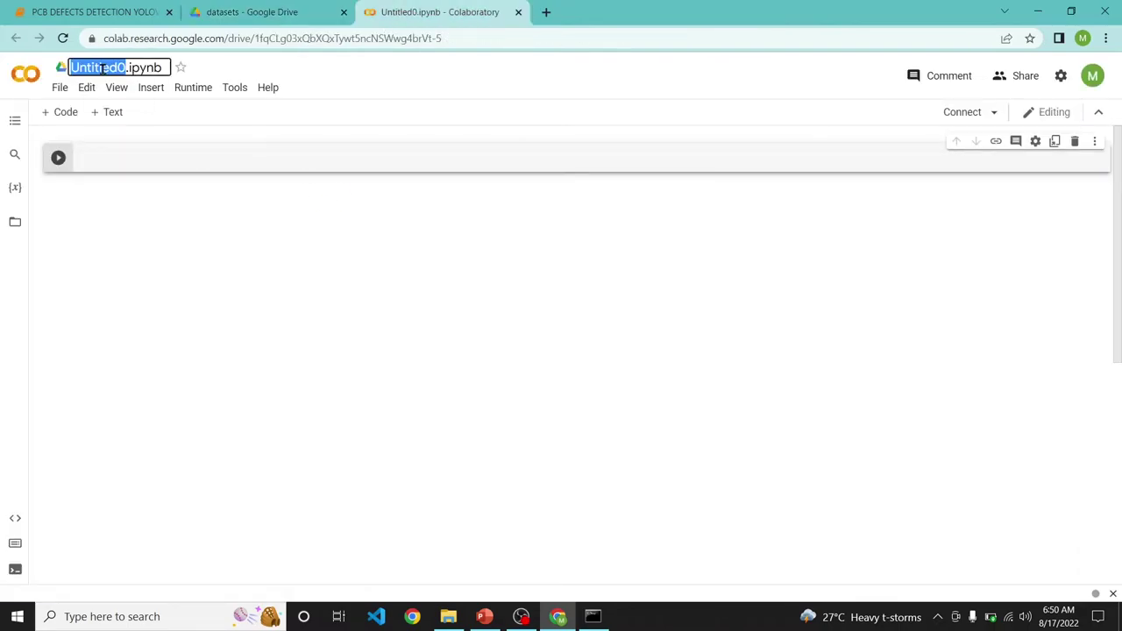
text(PCB defects Detection)
key(Return)
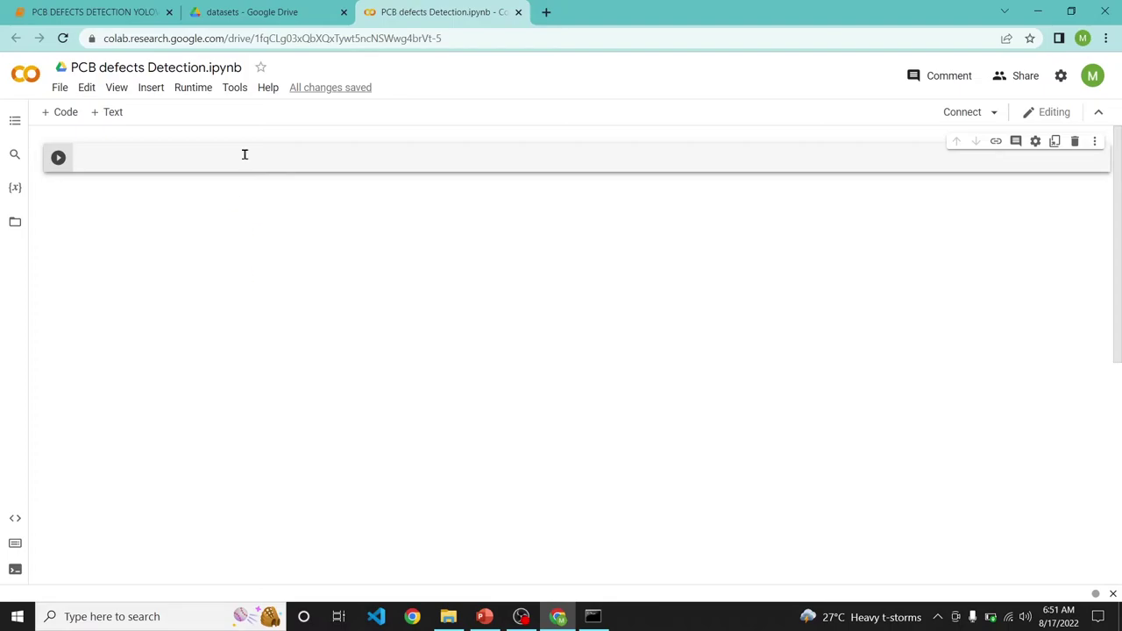
click(268, 11)
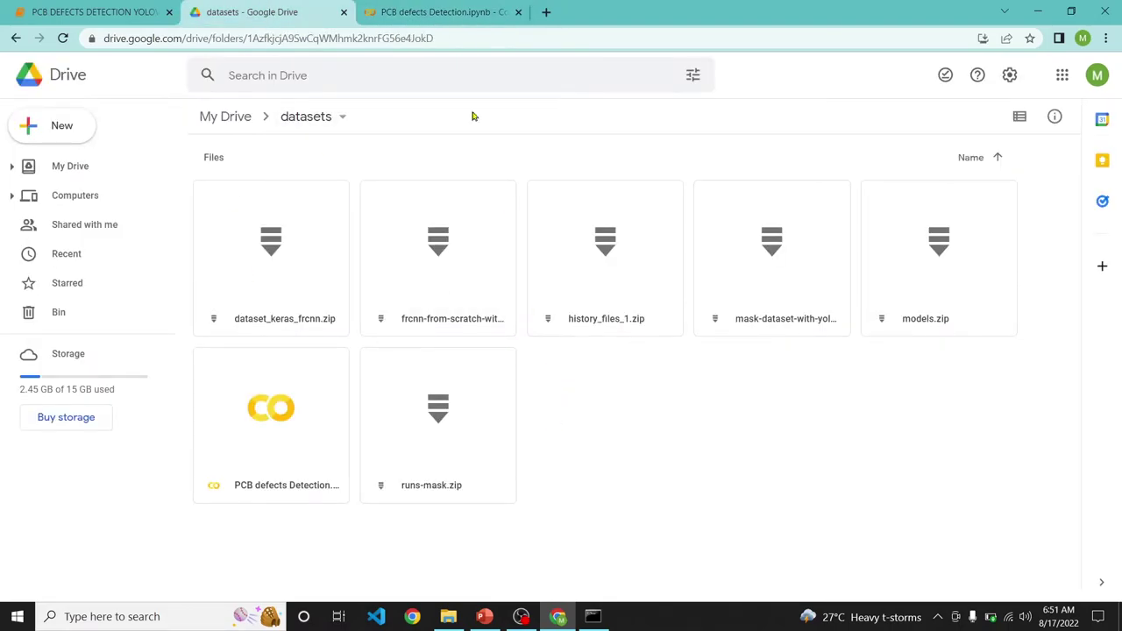
click(417, 11)
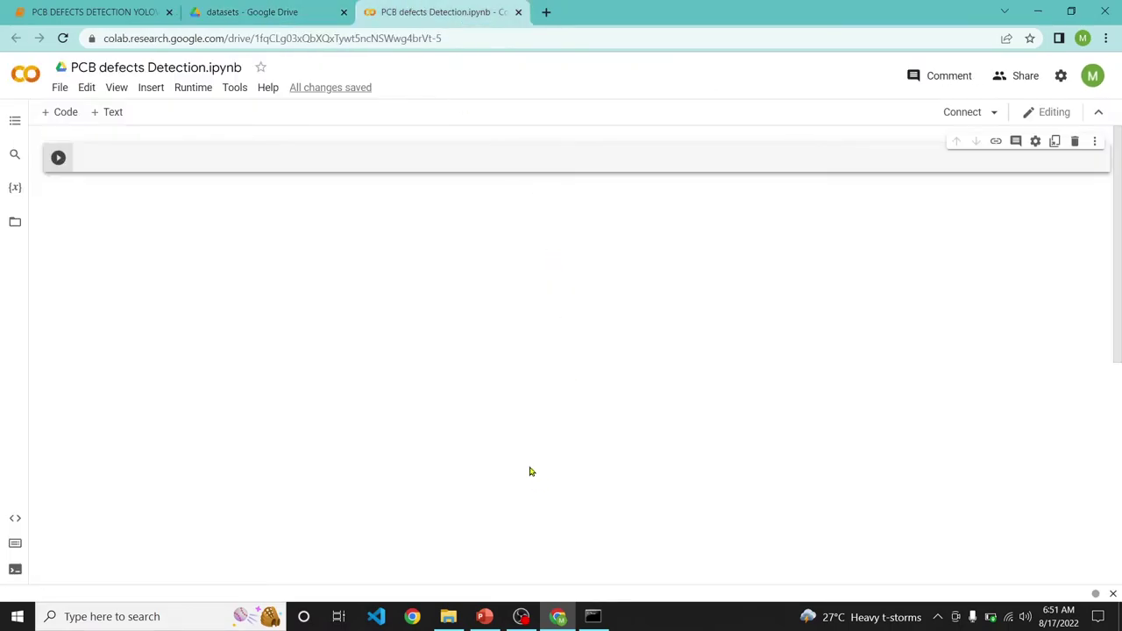
- Switch to File Explorer and rename the dataset folder to "dataset-pcb"
click(448, 617)
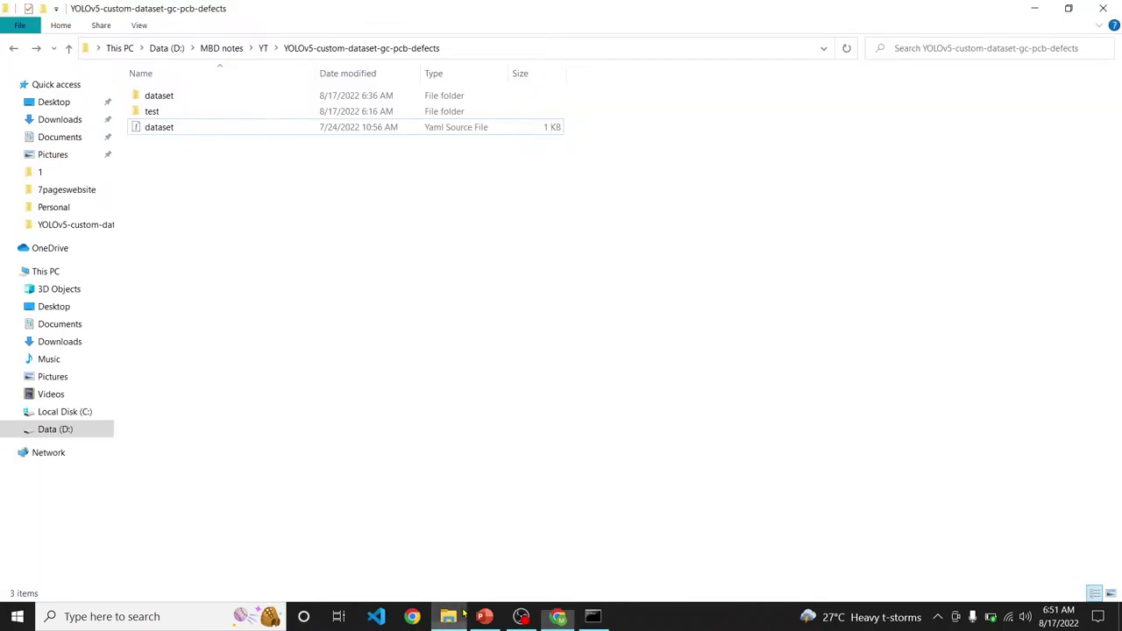
click(163, 101)
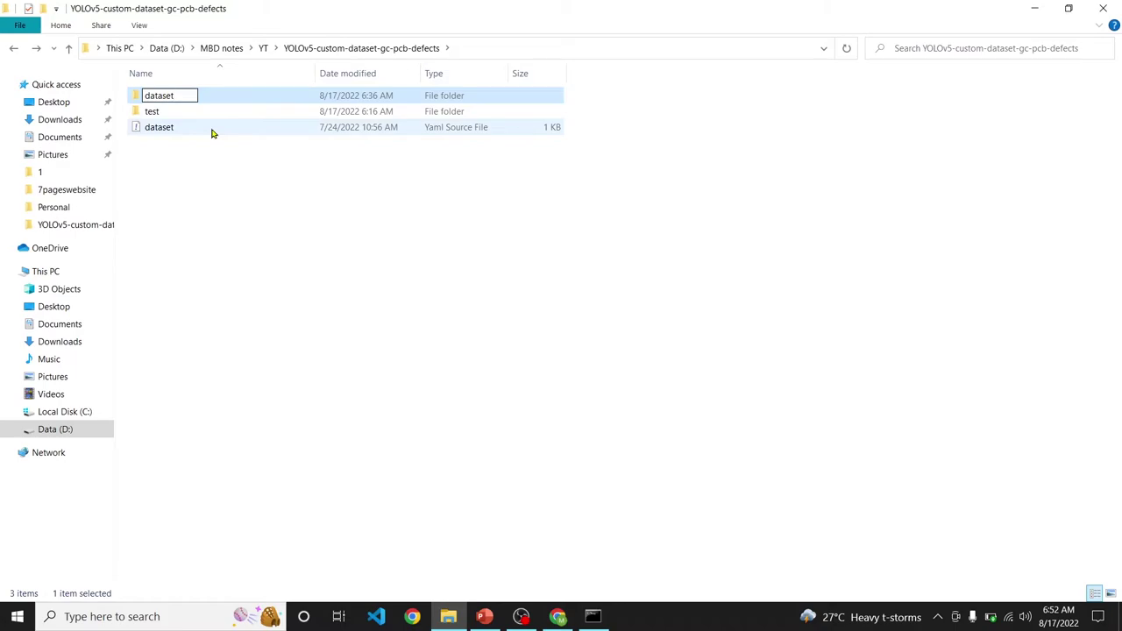
text(c)
key(BackSpace)
text(-pcb)
key(Return)
- Compress the dataset-pcb folder into a zip archive in the project folder
right_click(188, 97)
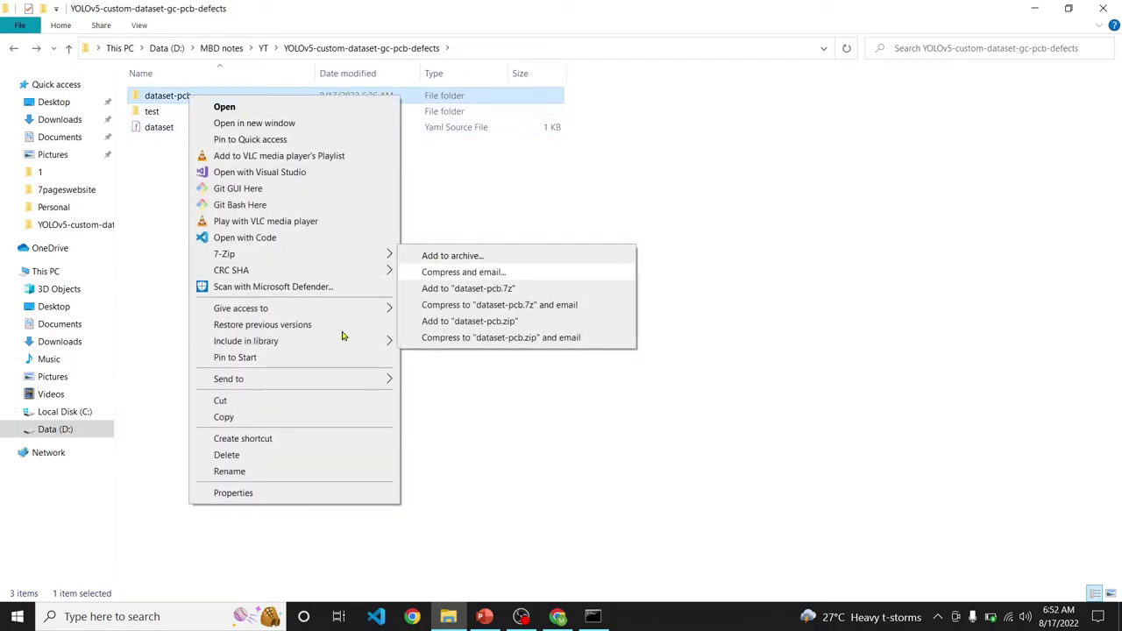
mouse_move(317, 379)
click(434, 398)
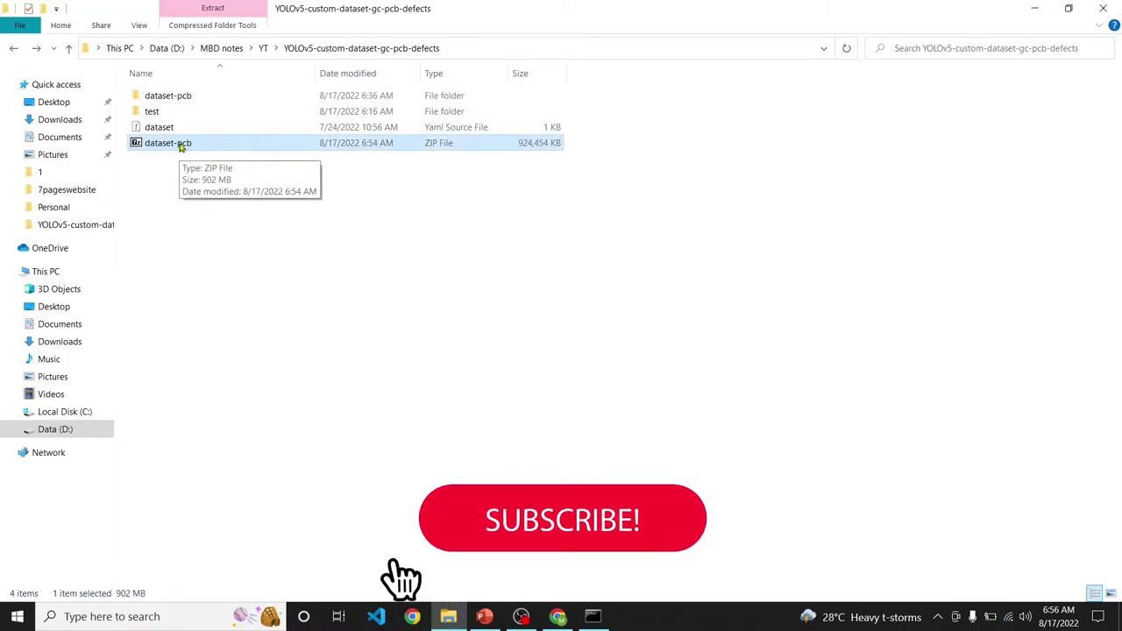
- Upload the dataset-pcb zip archive from File Explorer to the datasets folder in Google Drive
click(561, 617)
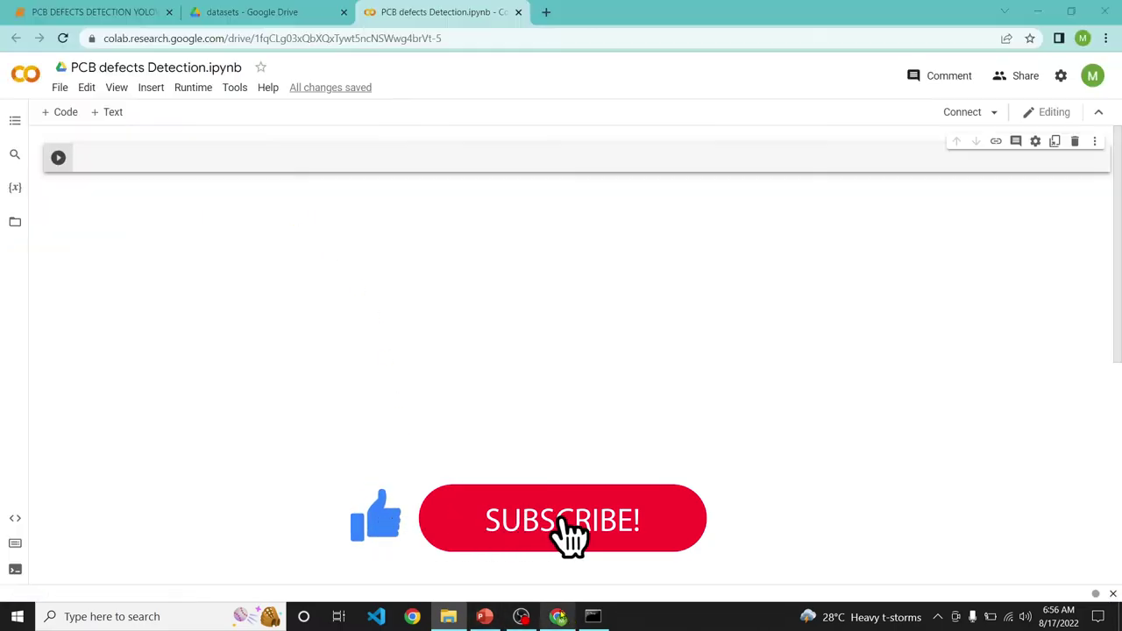
click(253, 8)
click(447, 616)
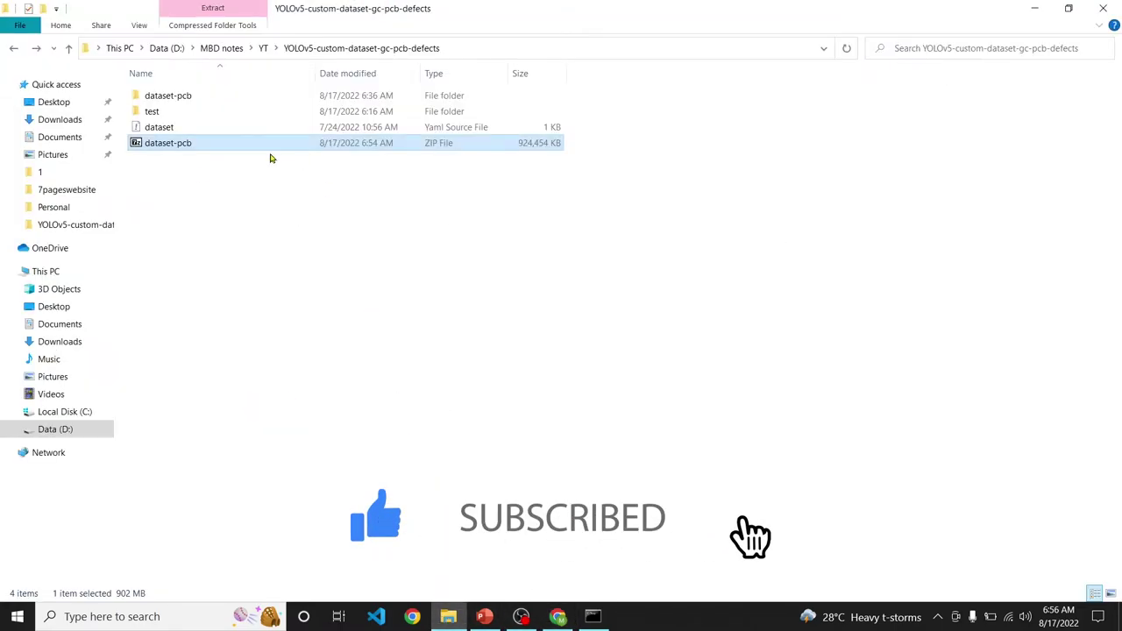
drag(179, 143, 641, 461)
key(alt+Tab)
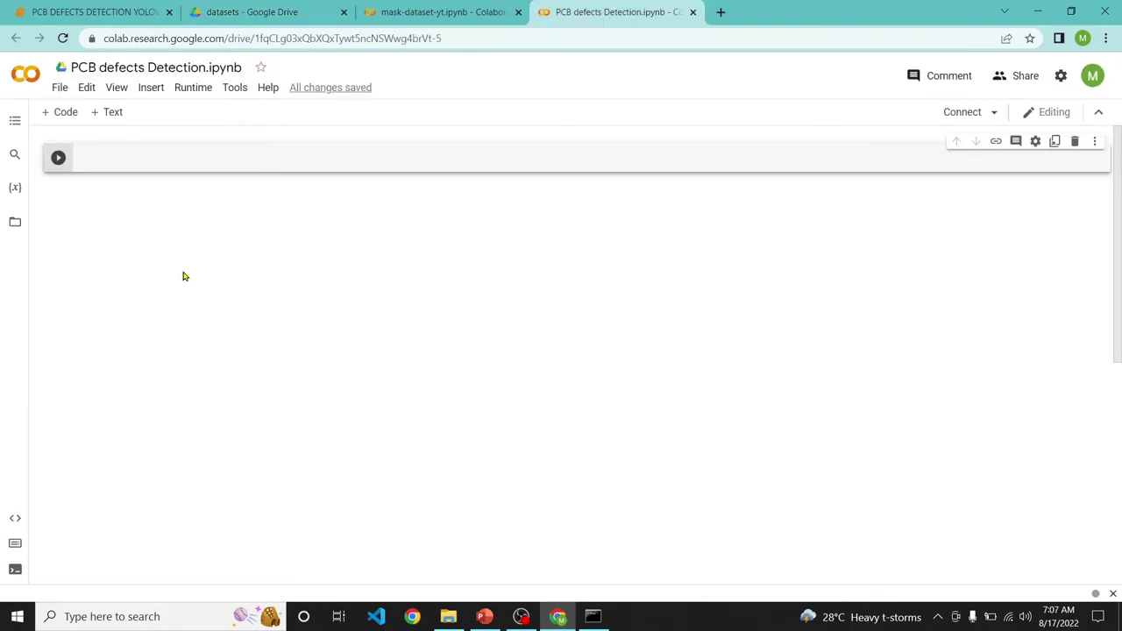
- Set the Colab notebook's hardware accelerator to GPU, save the setting, and connect to a runtime
click(87, 89)
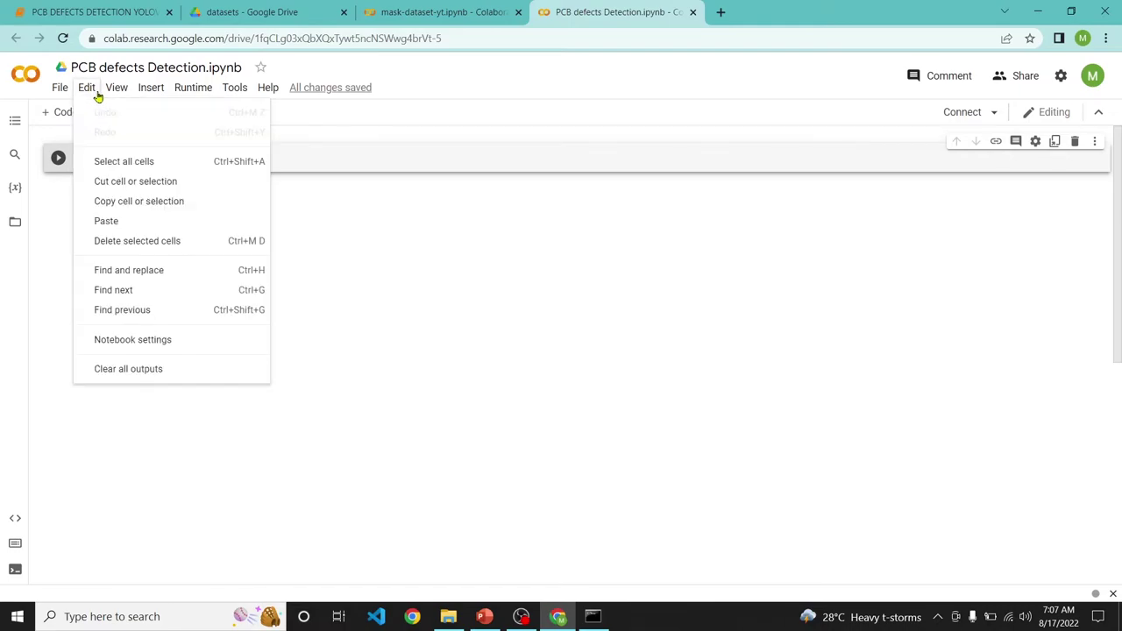
click(168, 343)
click(463, 287)
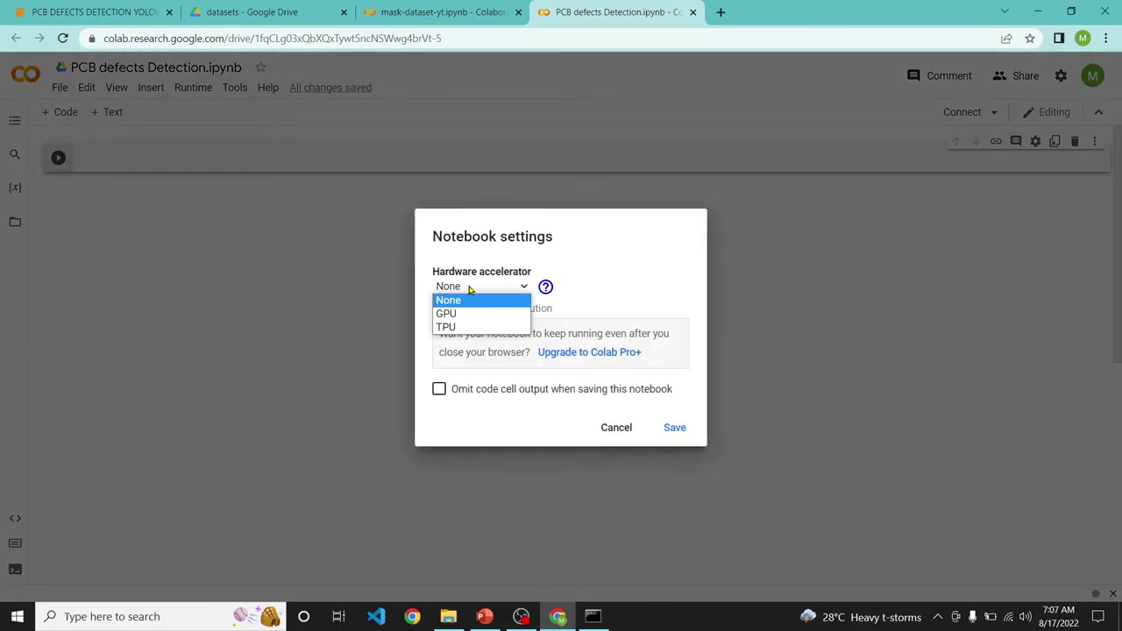
click(455, 313)
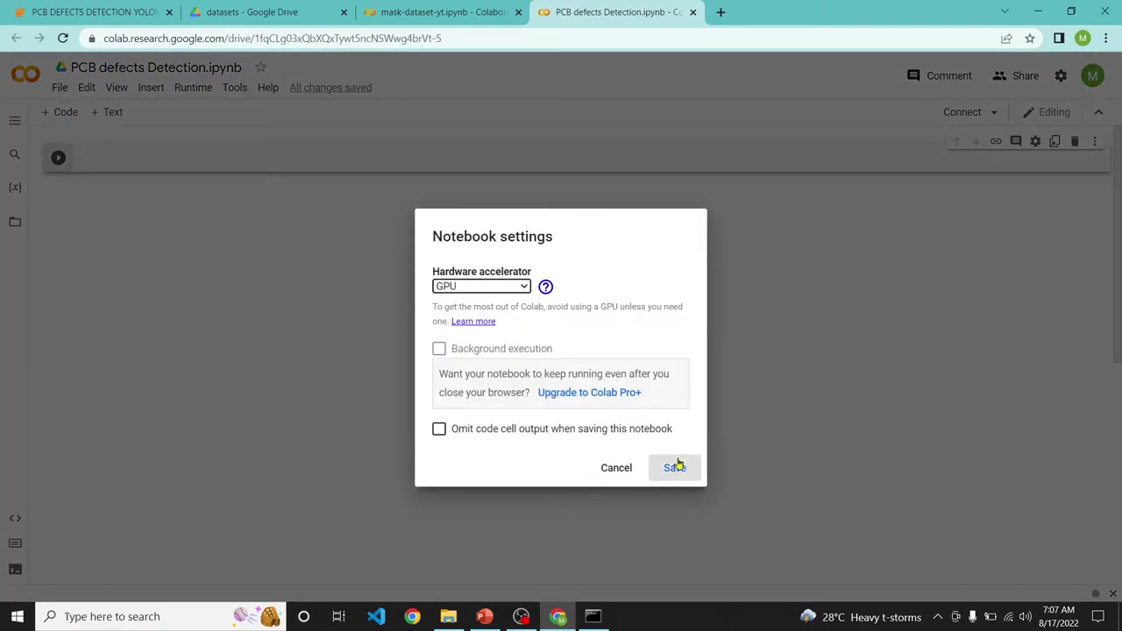
click(674, 467)
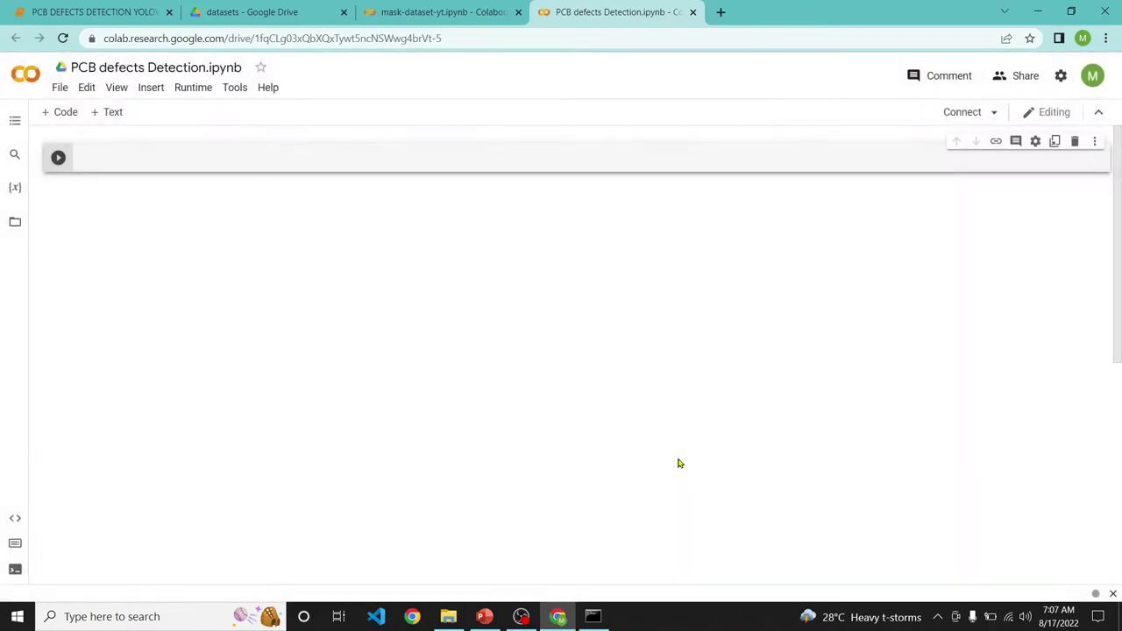
click(958, 116)
- Mount Google Drive at '/content/drive/' by running a cell that imports drive from google.colab and calls drive.mount
click(253, 157)
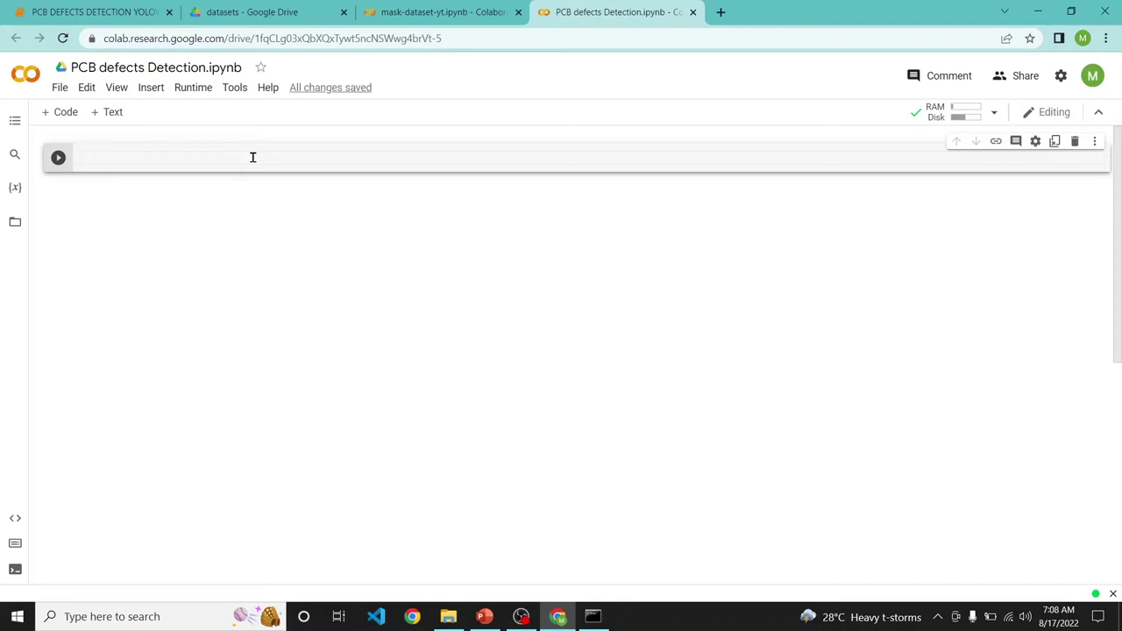
text(from google.colab import drive drive.mount('/content/drive/'))
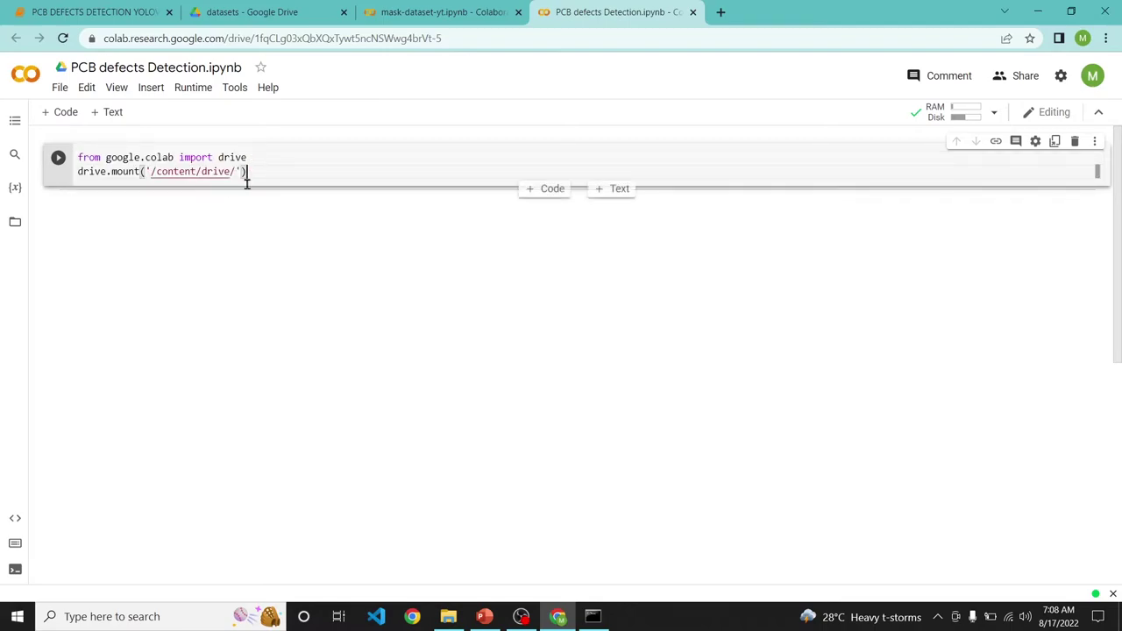
key(shift+Return)
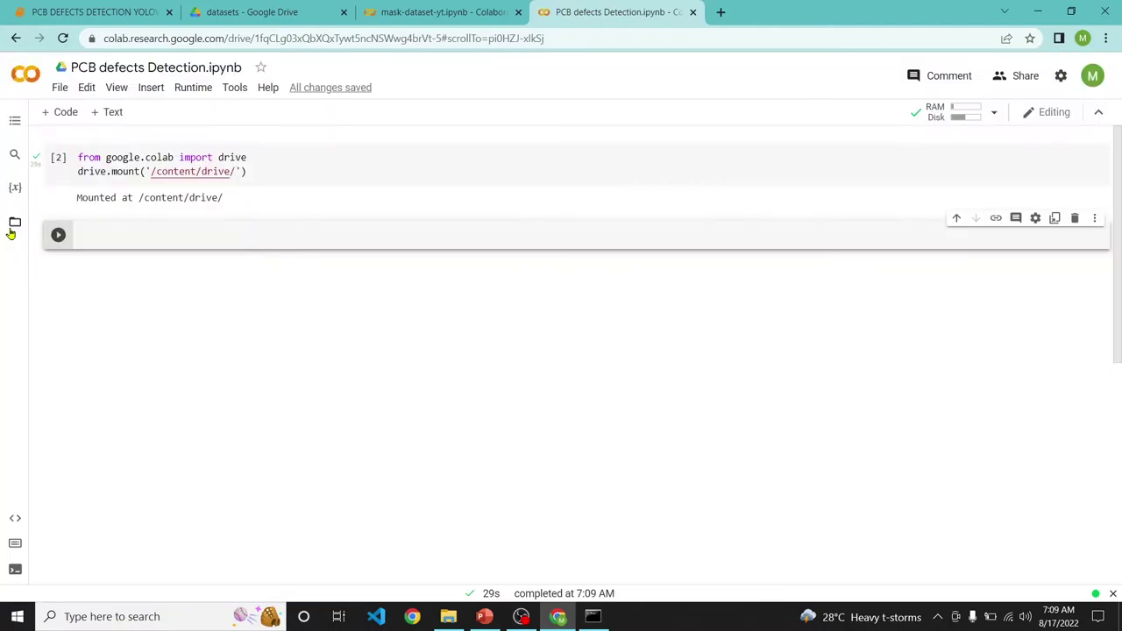
- Browse the notebook's files to drive/MyDrive/datasets and copy the path of dataset-pcb.zip
click(15, 223)
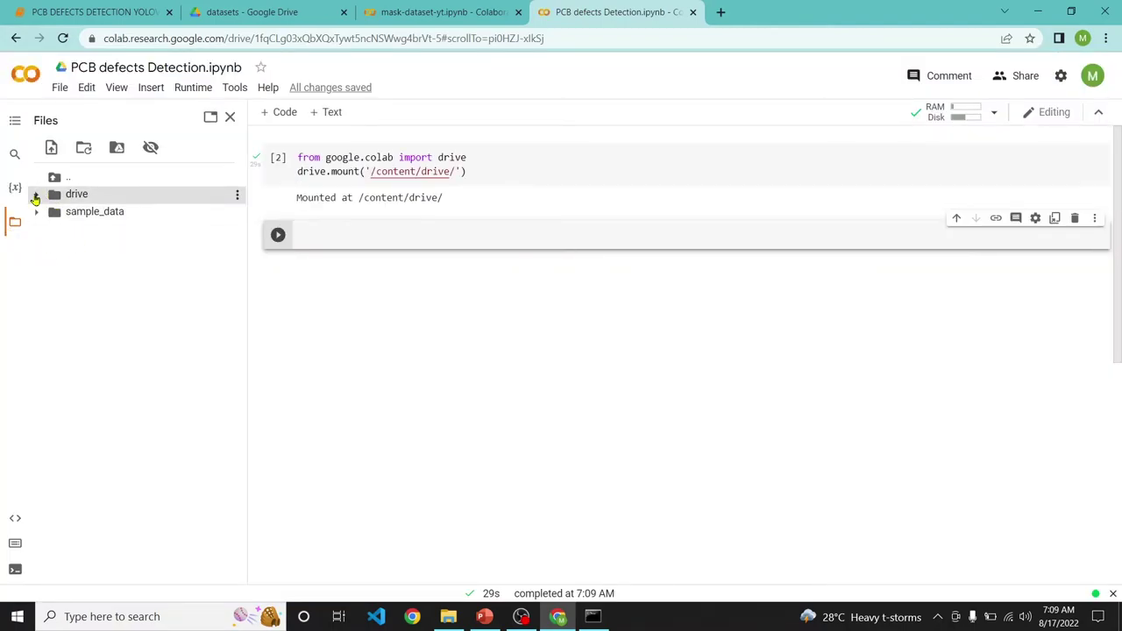
click(35, 195)
click(51, 211)
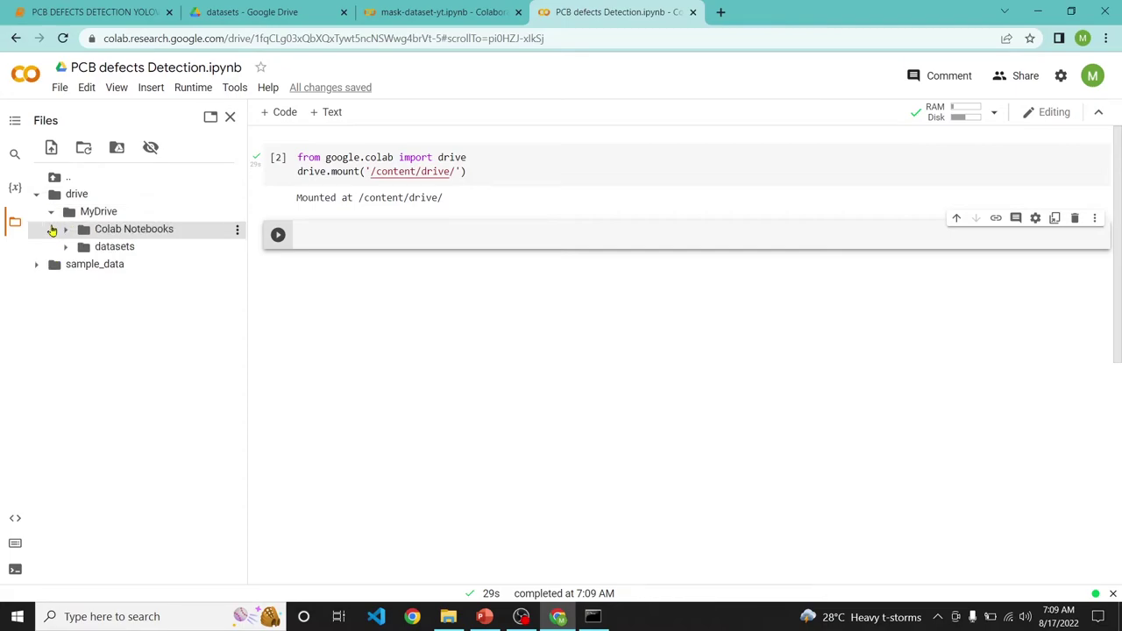
click(65, 246)
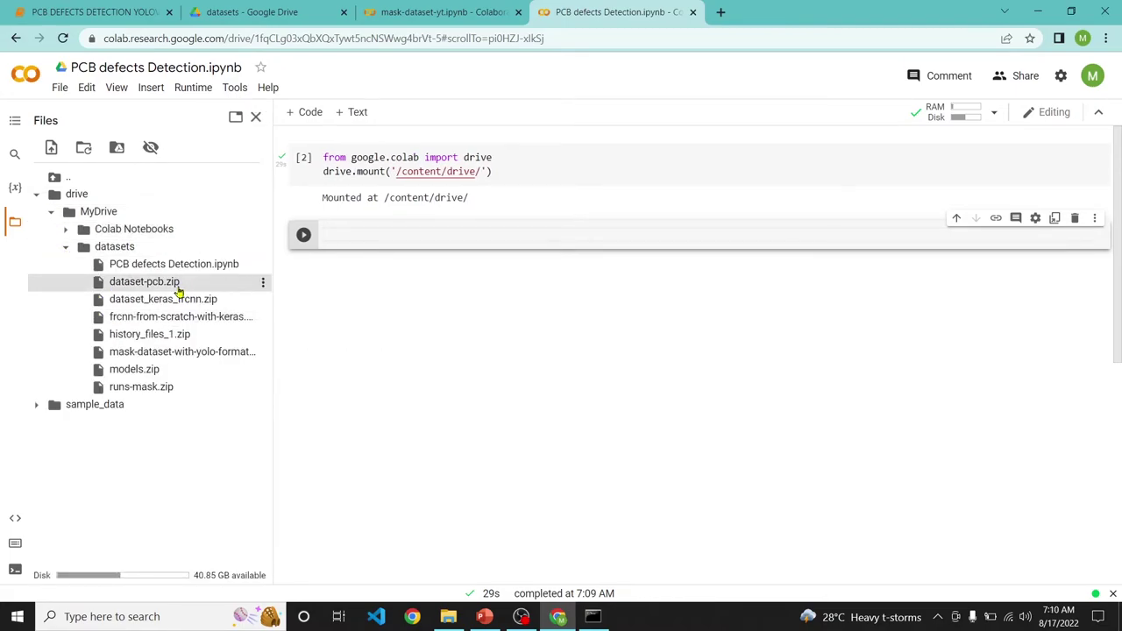
click(36, 194)
click(37, 195)
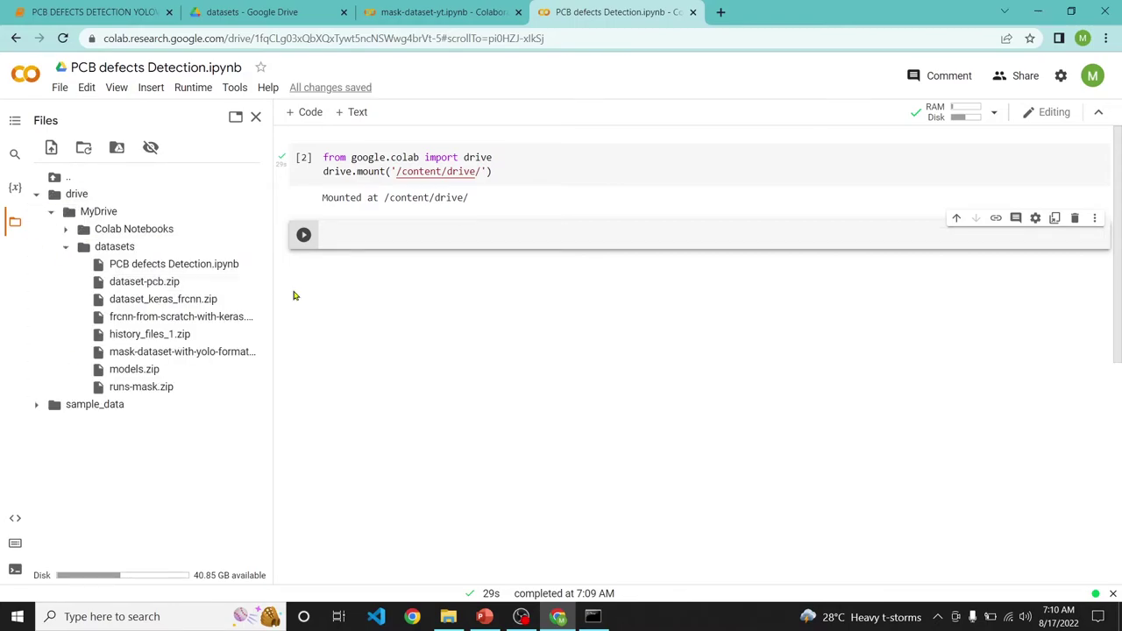
click(262, 292)
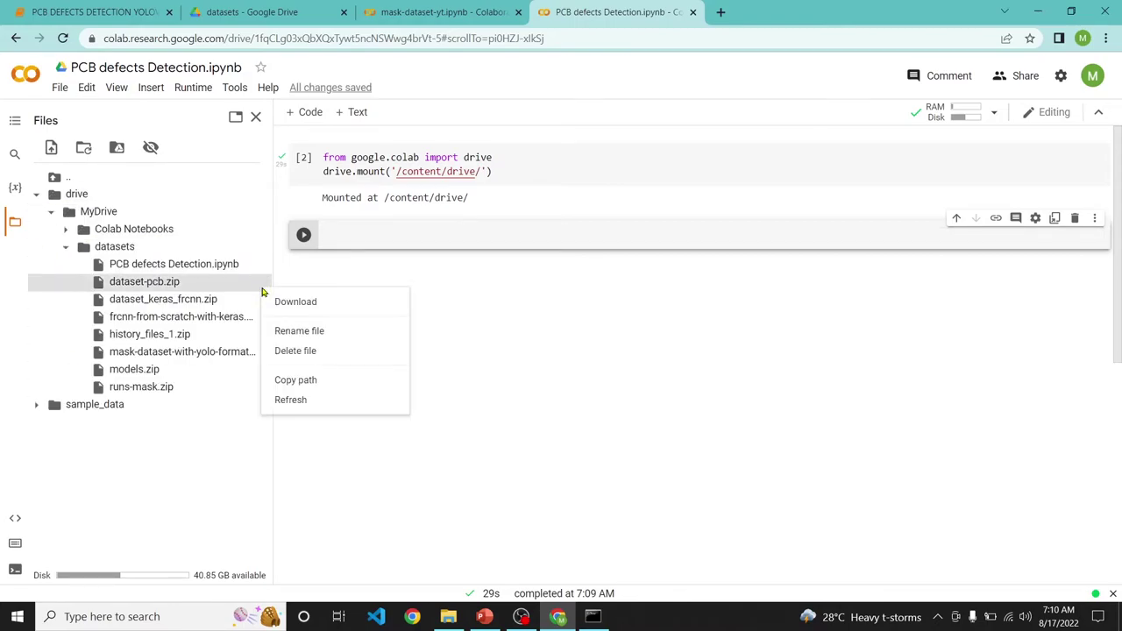
click(271, 383)
- Run "!unzip /content/drive/MyDrive/datasets/dataset-pcb.zip -d /content/" in the empty cell
click(430, 236)
text(!un)
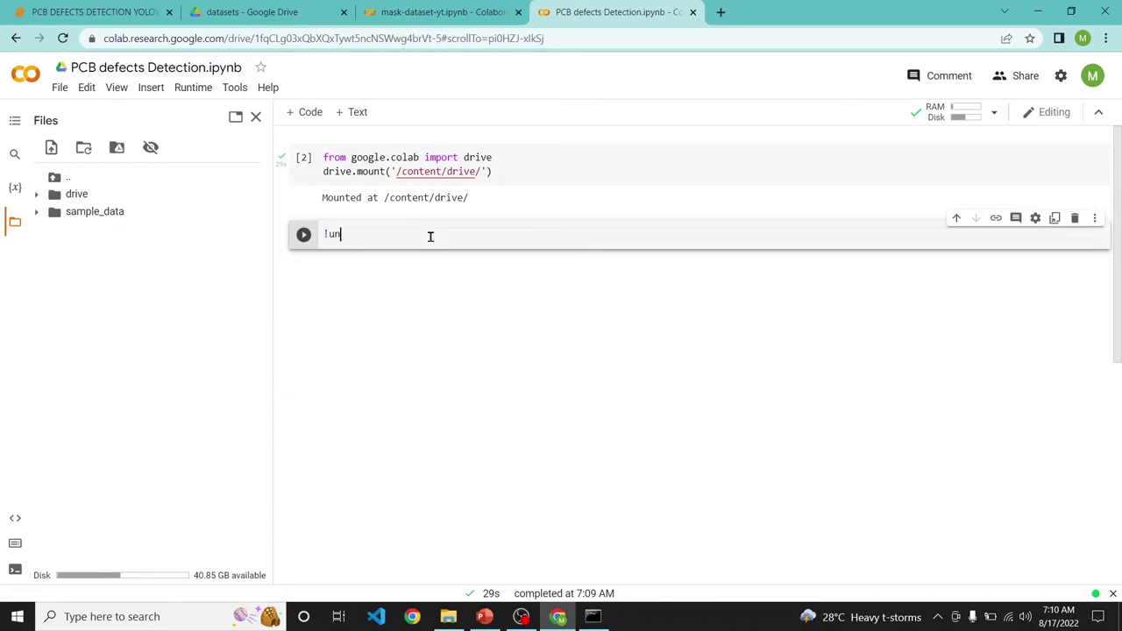
text(zip)
key(ctrl+v)
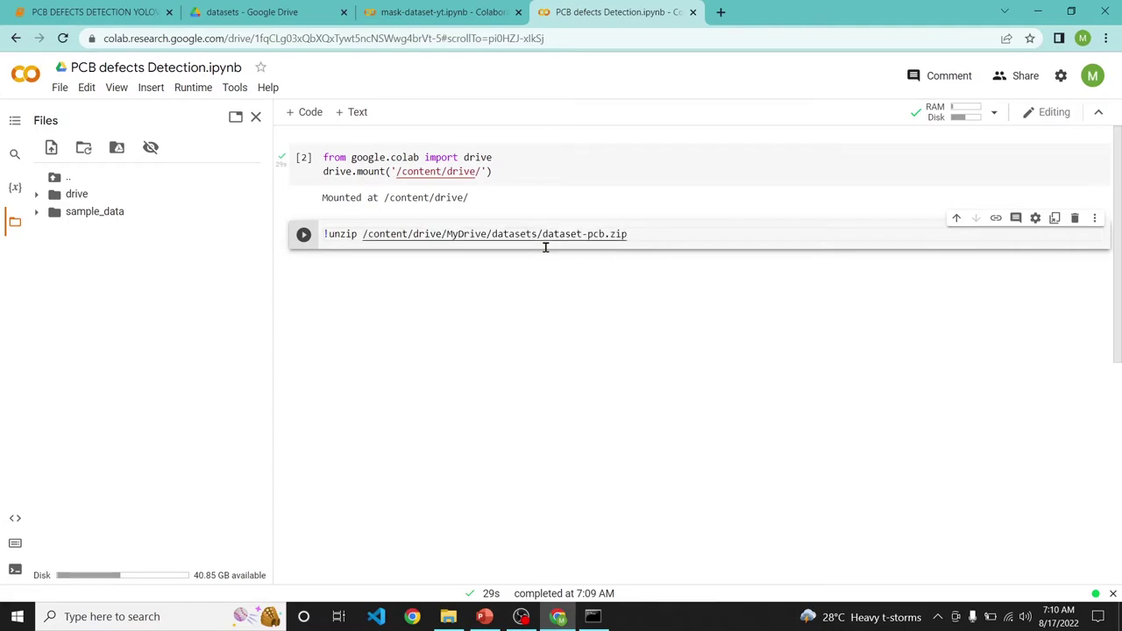
text(-d)
text(/content/)
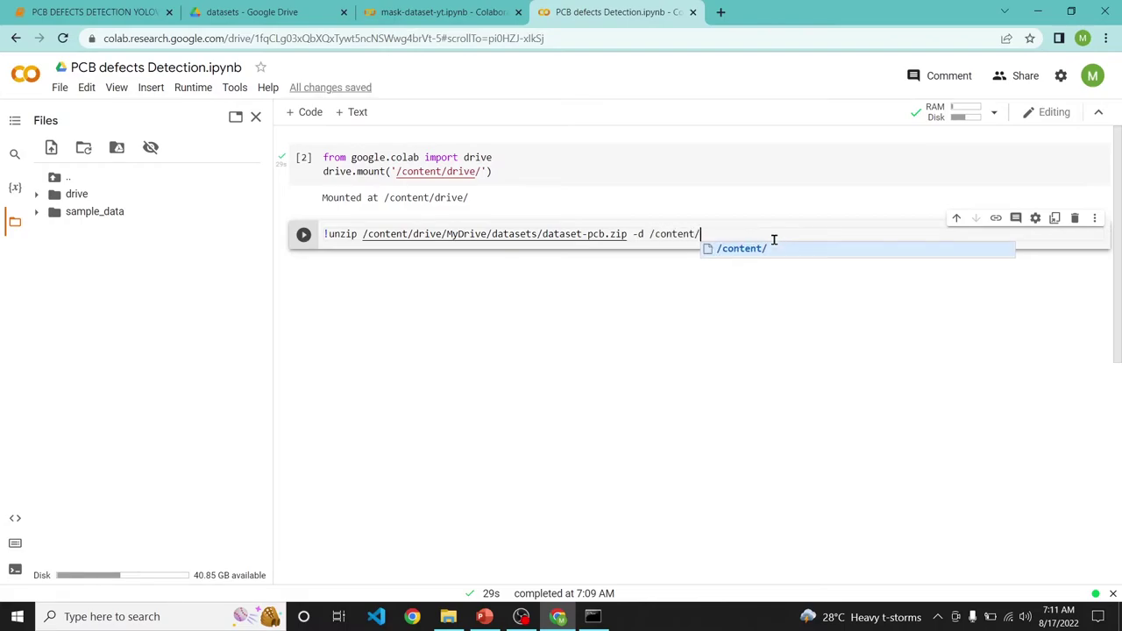
key(shift+Return)
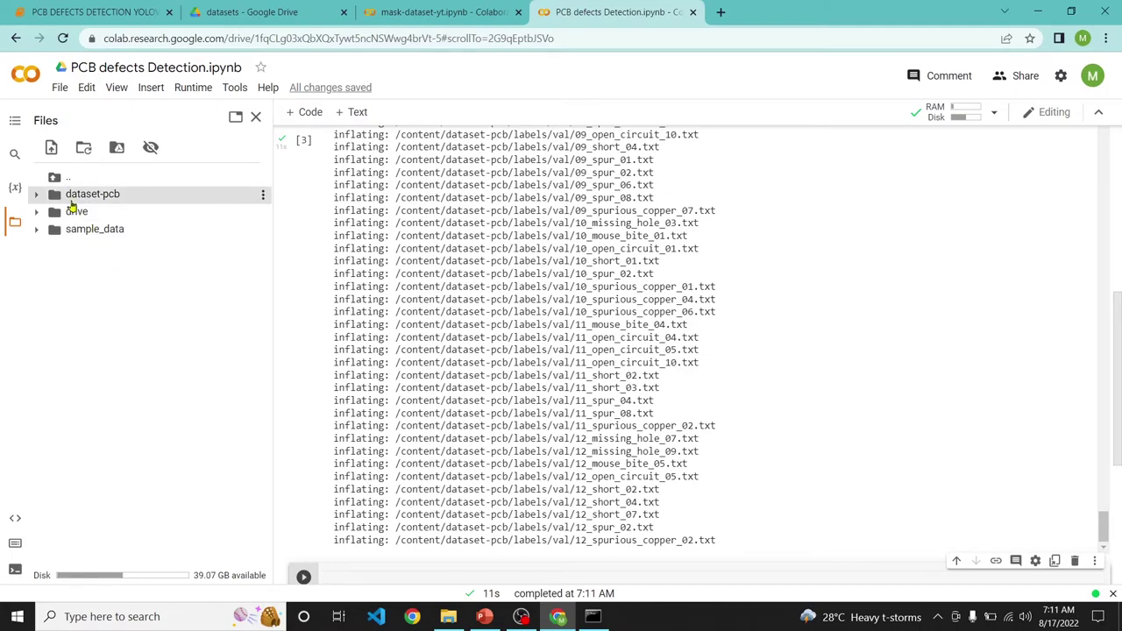
- Check the subfolders of the extracted dataset-pcb folder and return to the empty cell below the unzip output
click(37, 196)
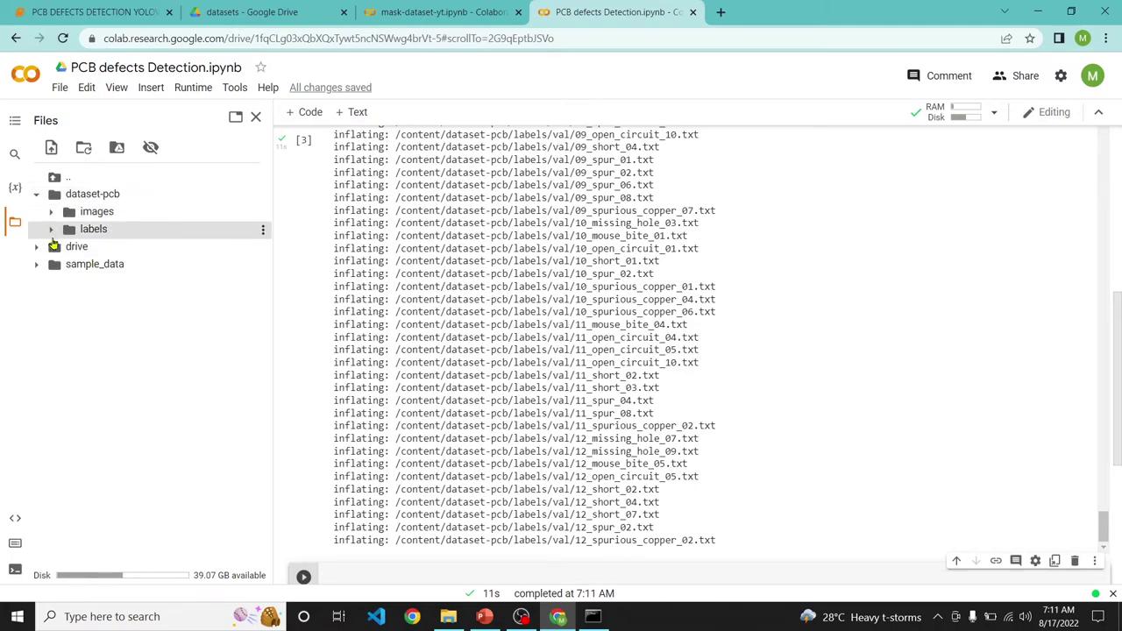
click(51, 264)
click(36, 194)
scroll(447, 268, down, 4)
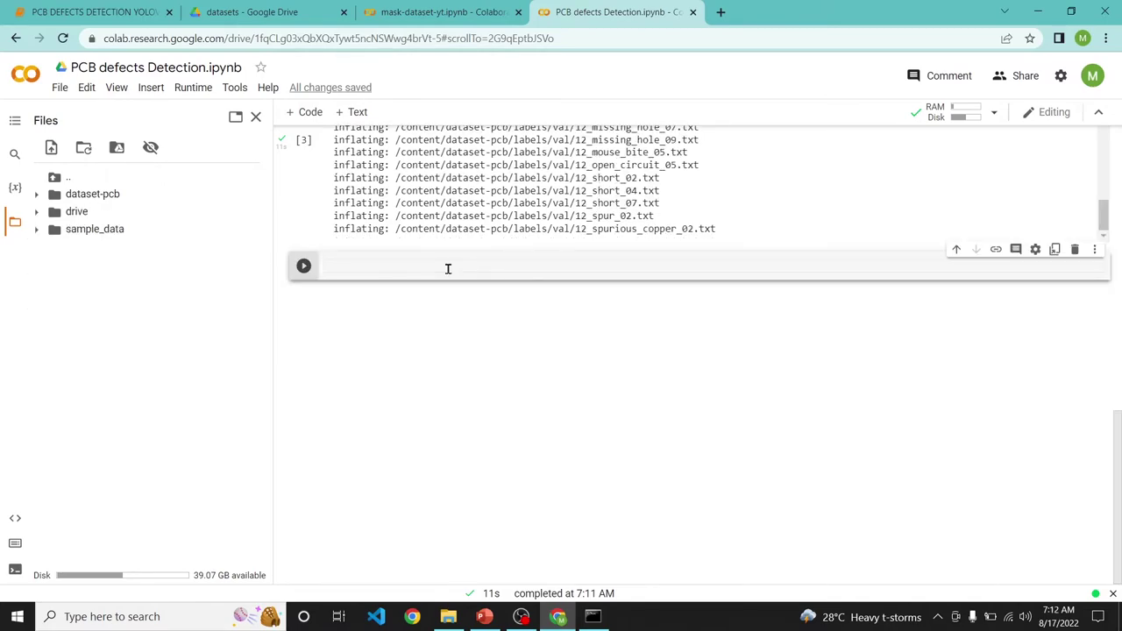